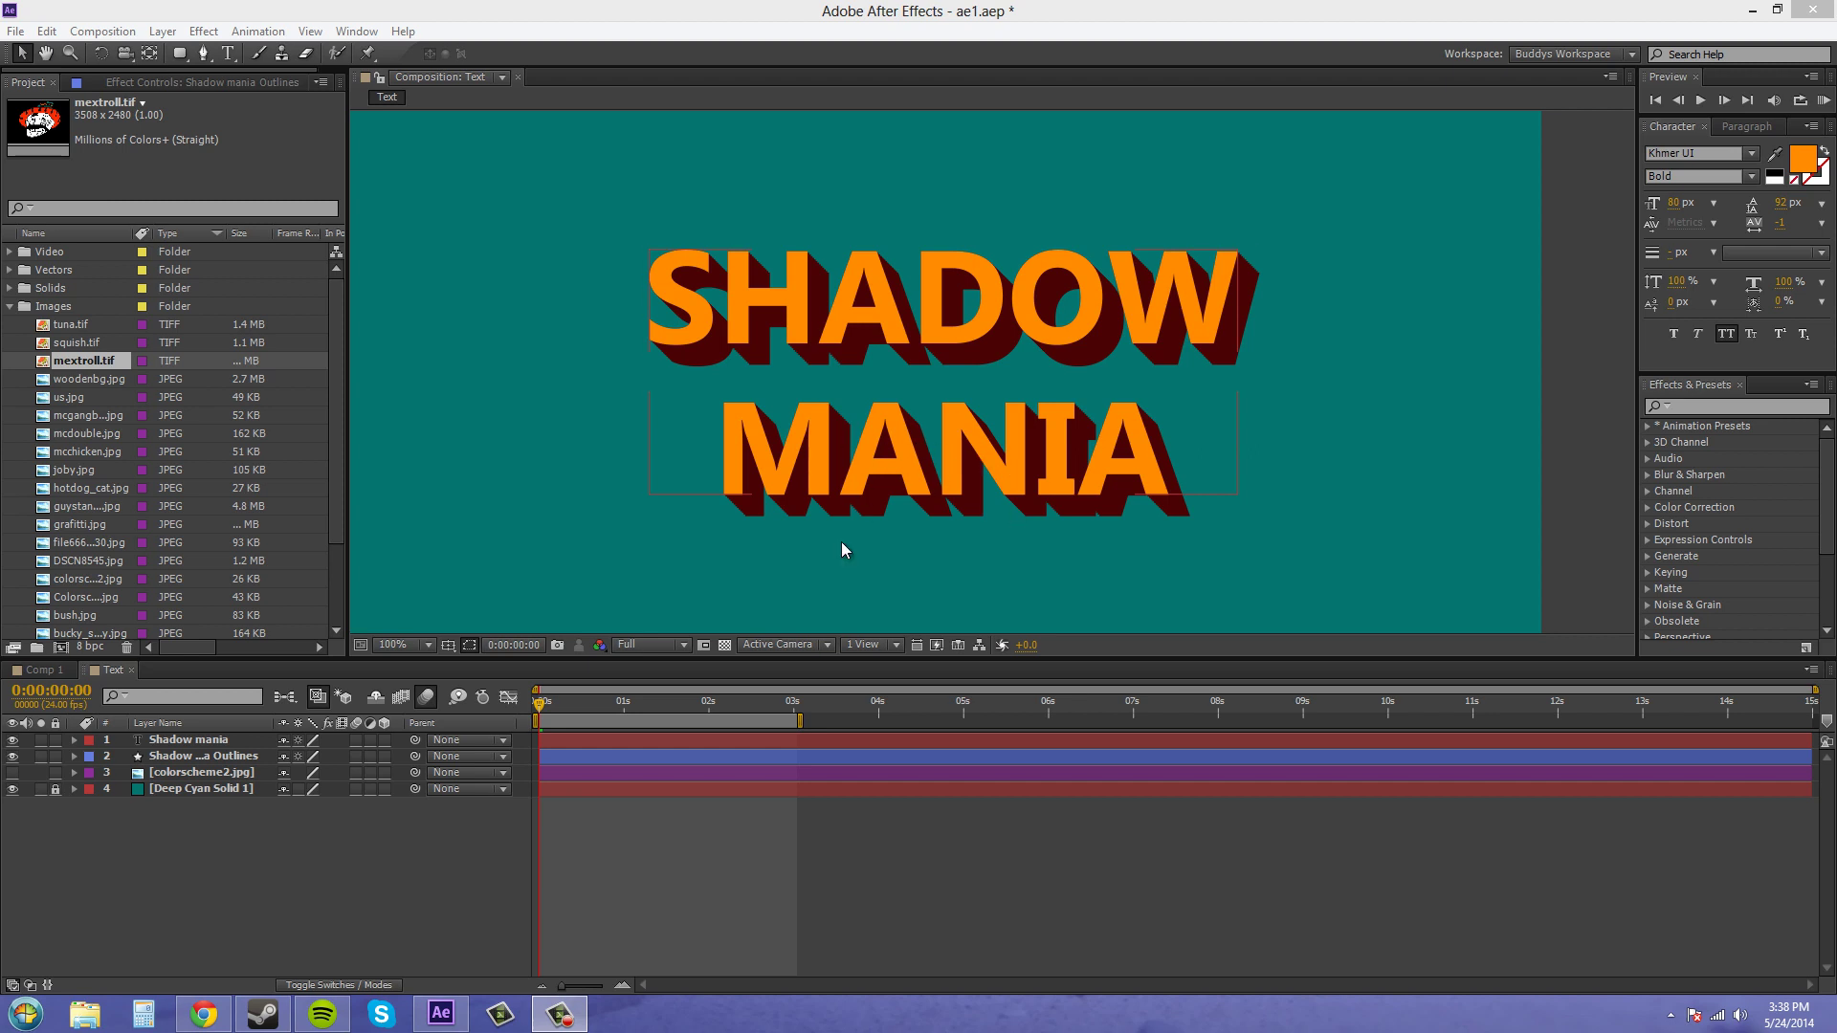
Delete the old Outlines shadow layer and the old Shadow mania text layer.
mouse_move(541, 708)
mouse_down()
mouse_move(737, 715)
mouse_move(524, 725)
mouse_up()
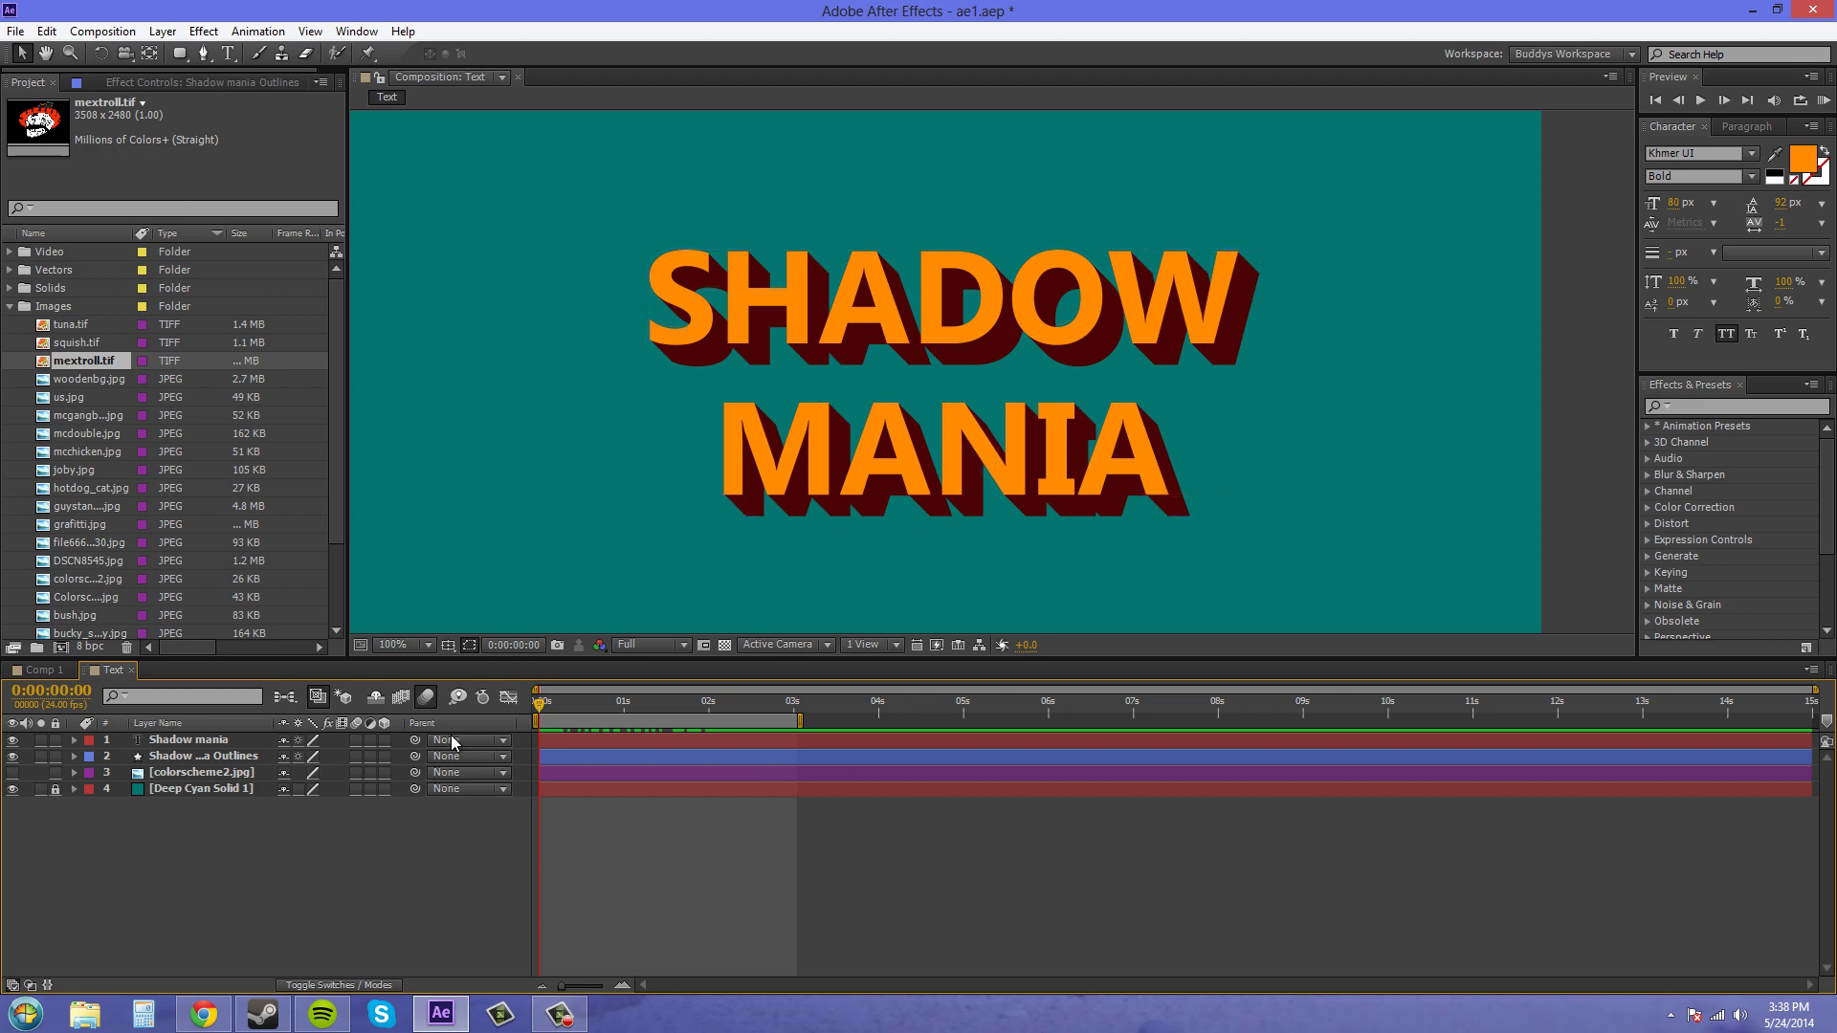
click(216, 756)
click(263, 891)
click(191, 757)
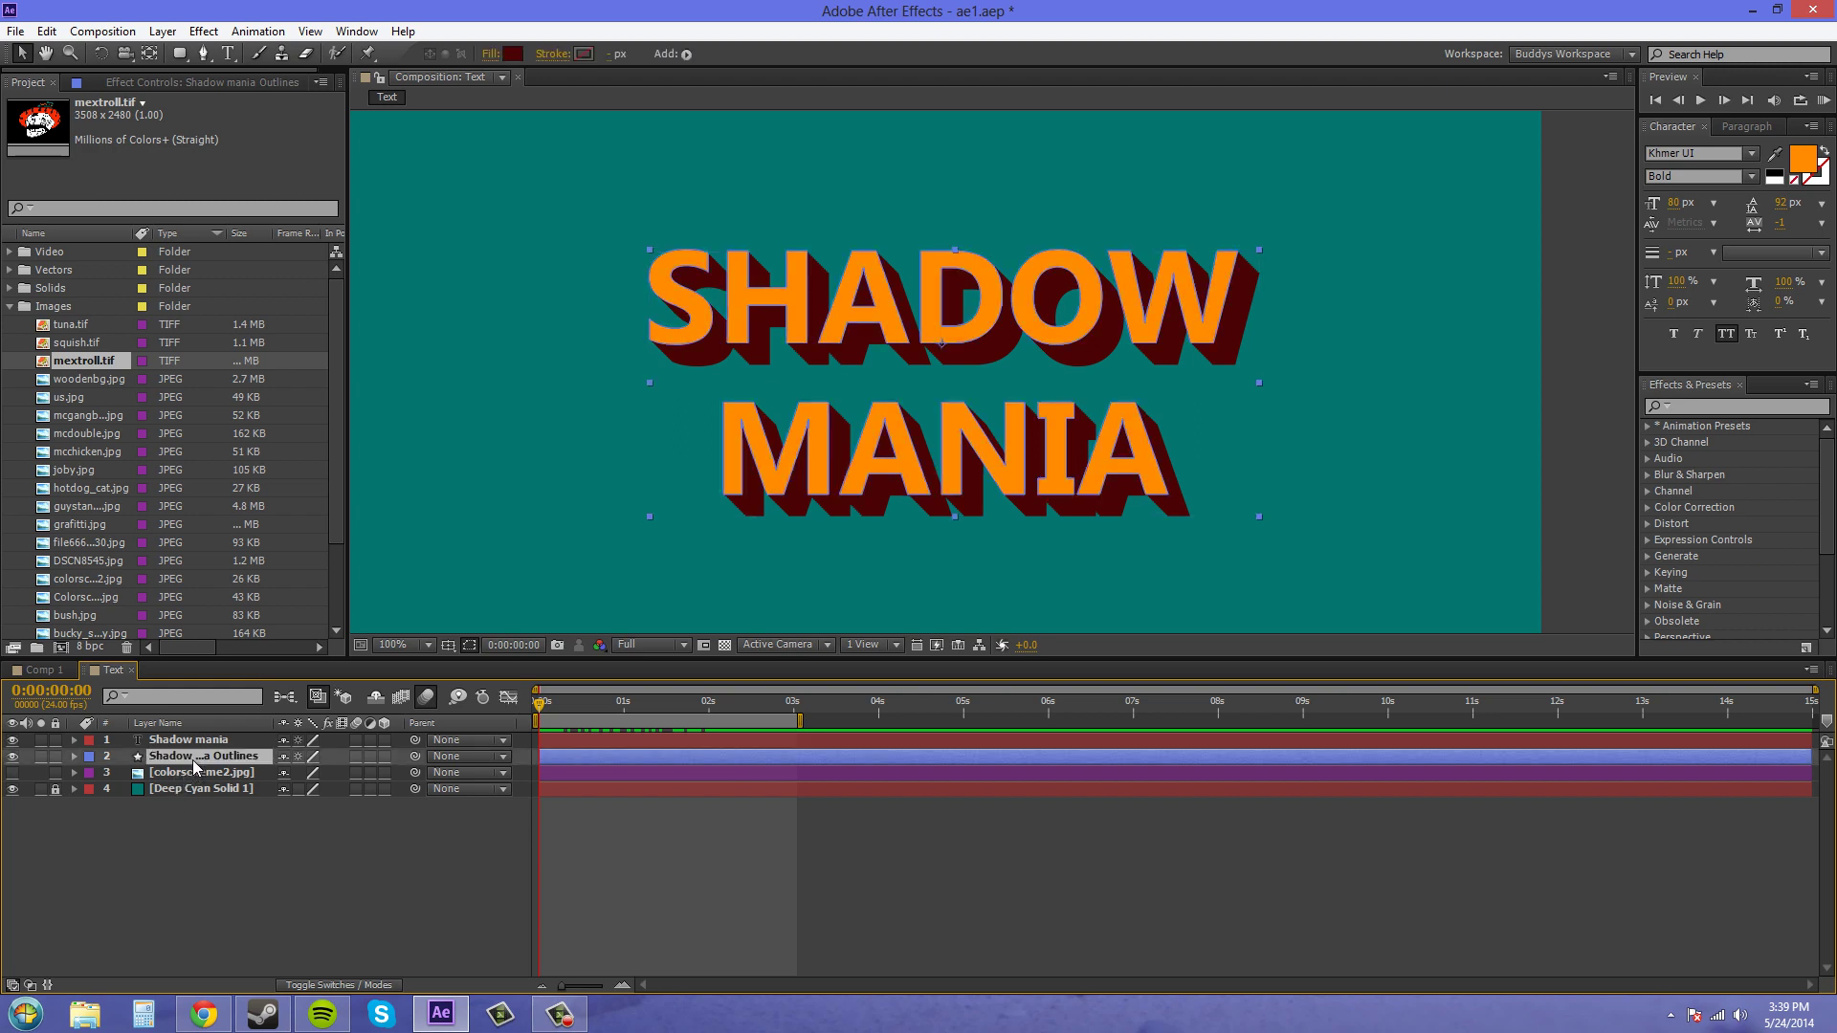
key(Delete)
click(182, 742)
key(Delete)
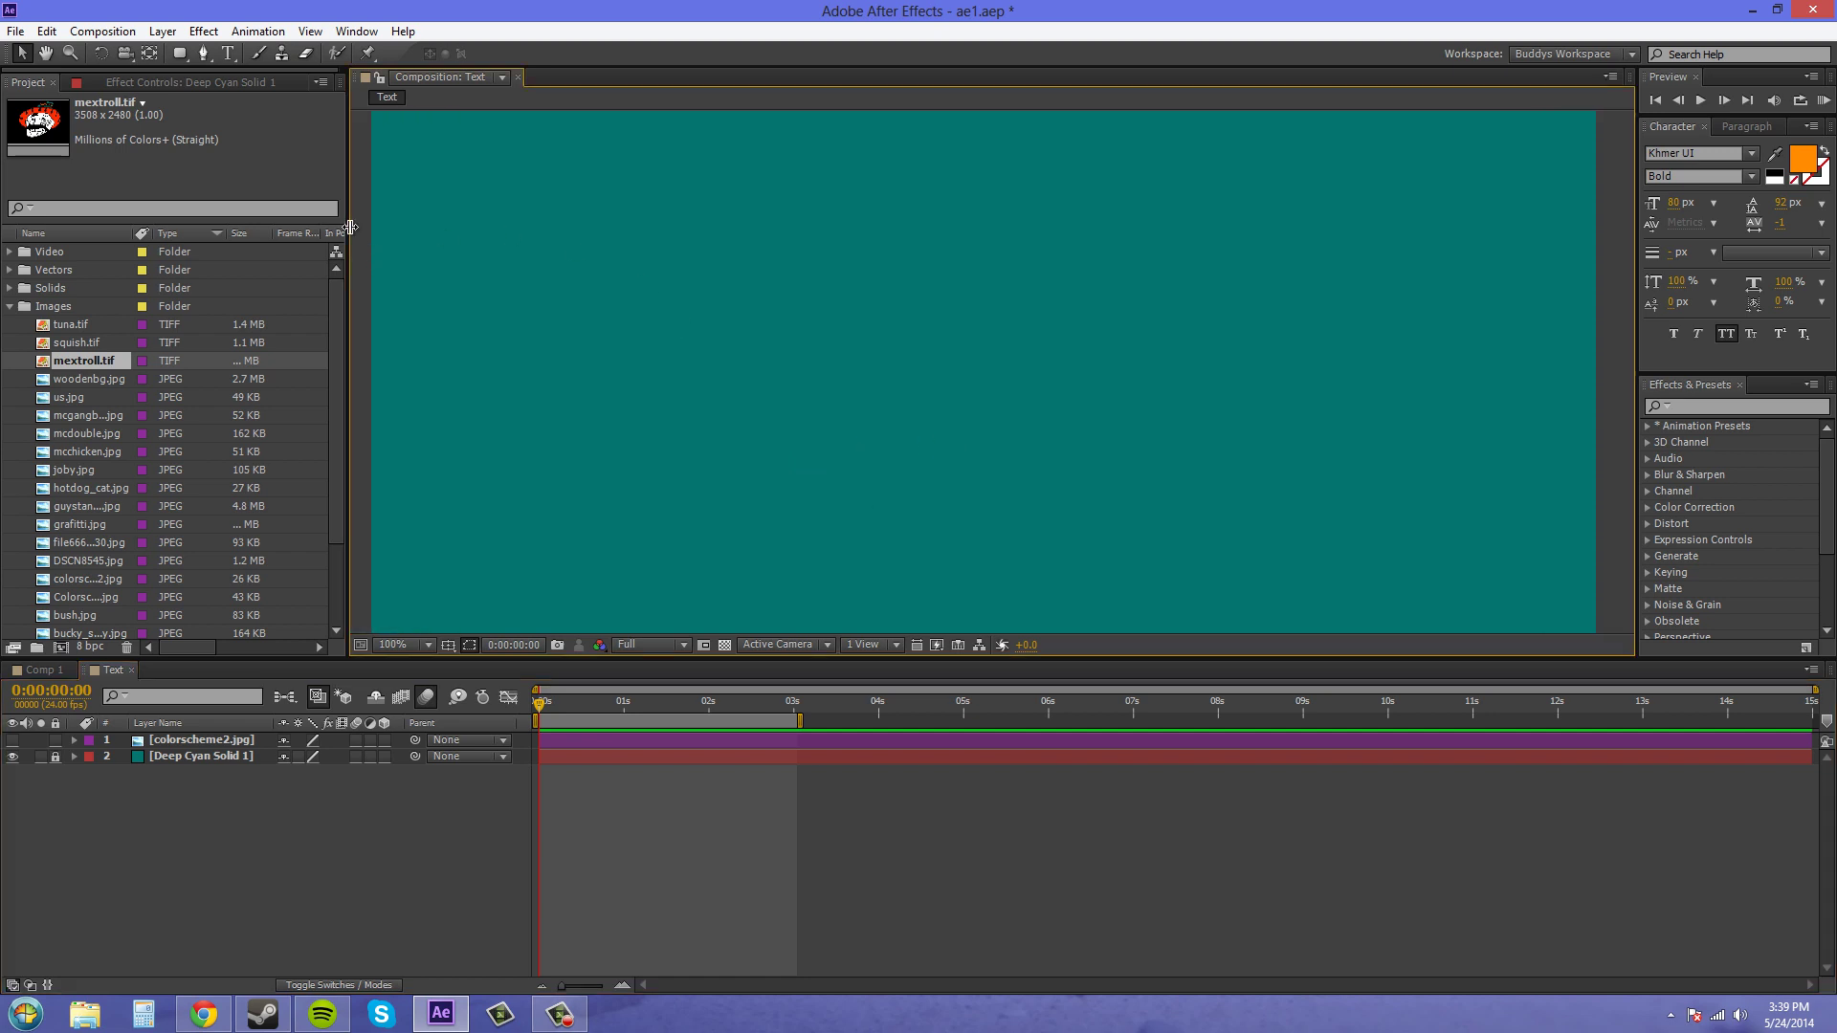
Create a new text layer via Layer > New > Text with SHADOW as the first line.
click(162, 31)
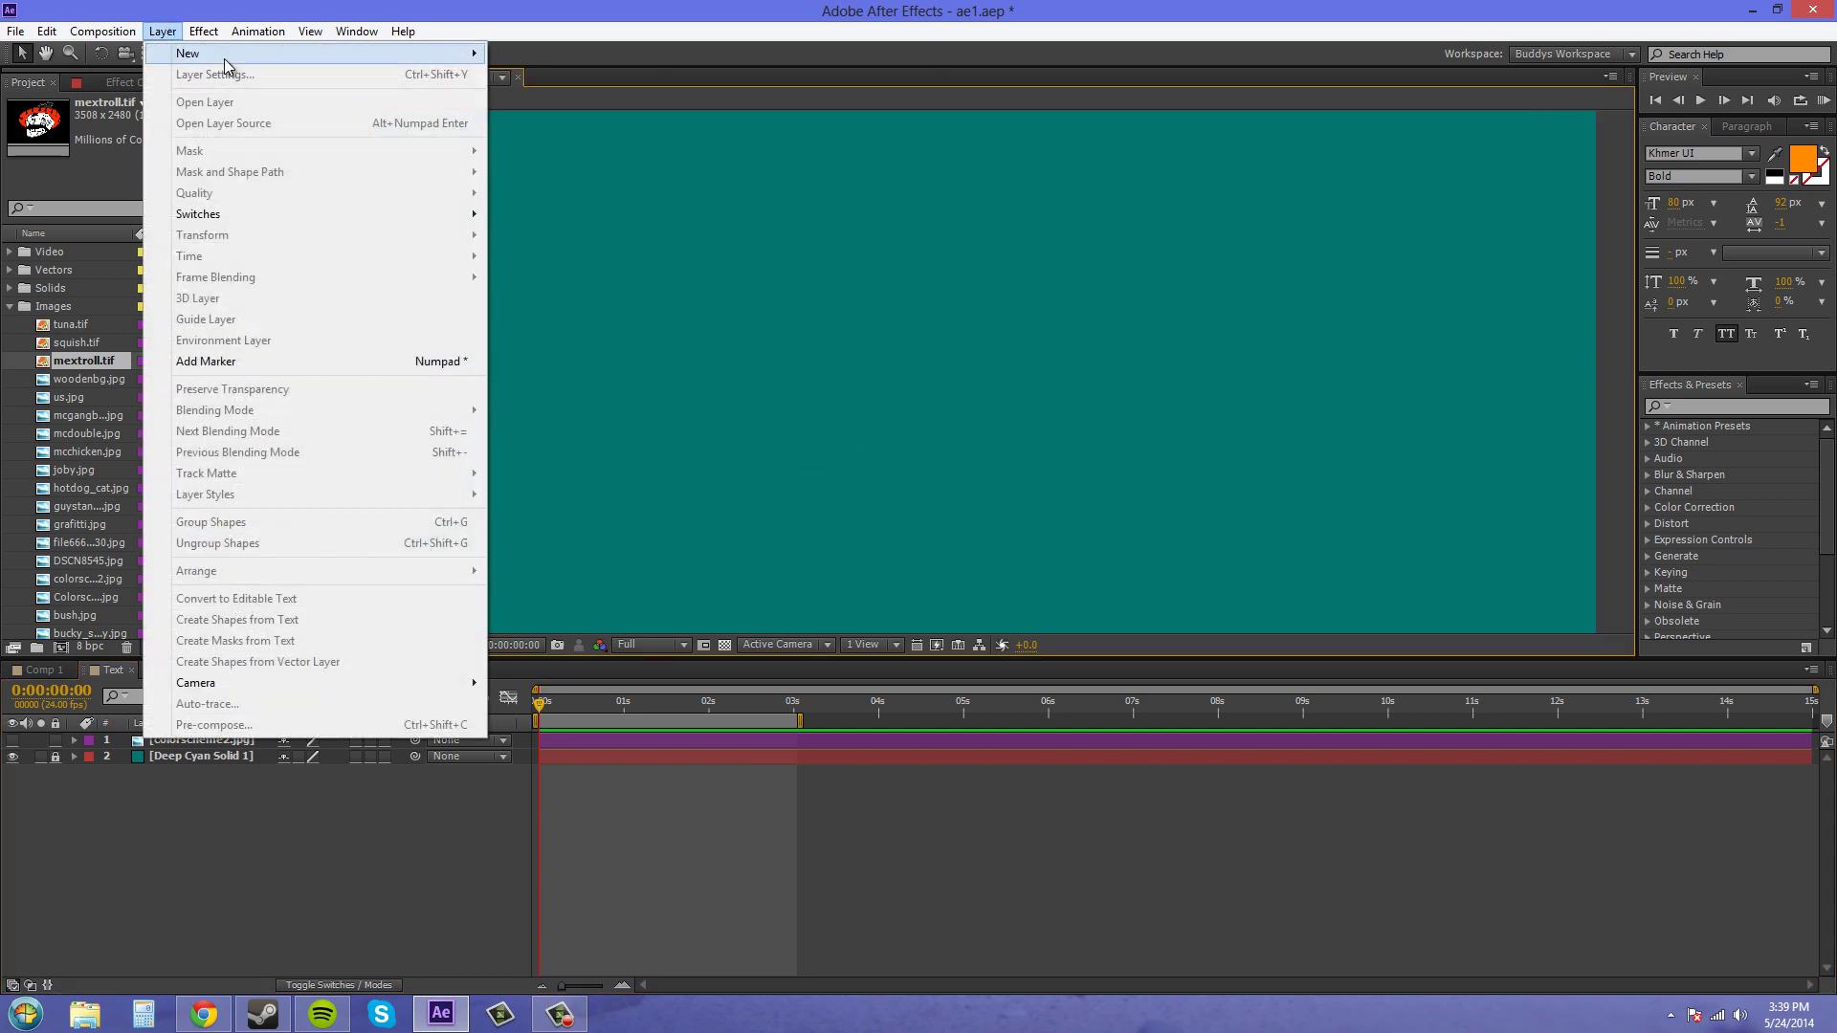
mouse_move(224, 64)
click(559, 54)
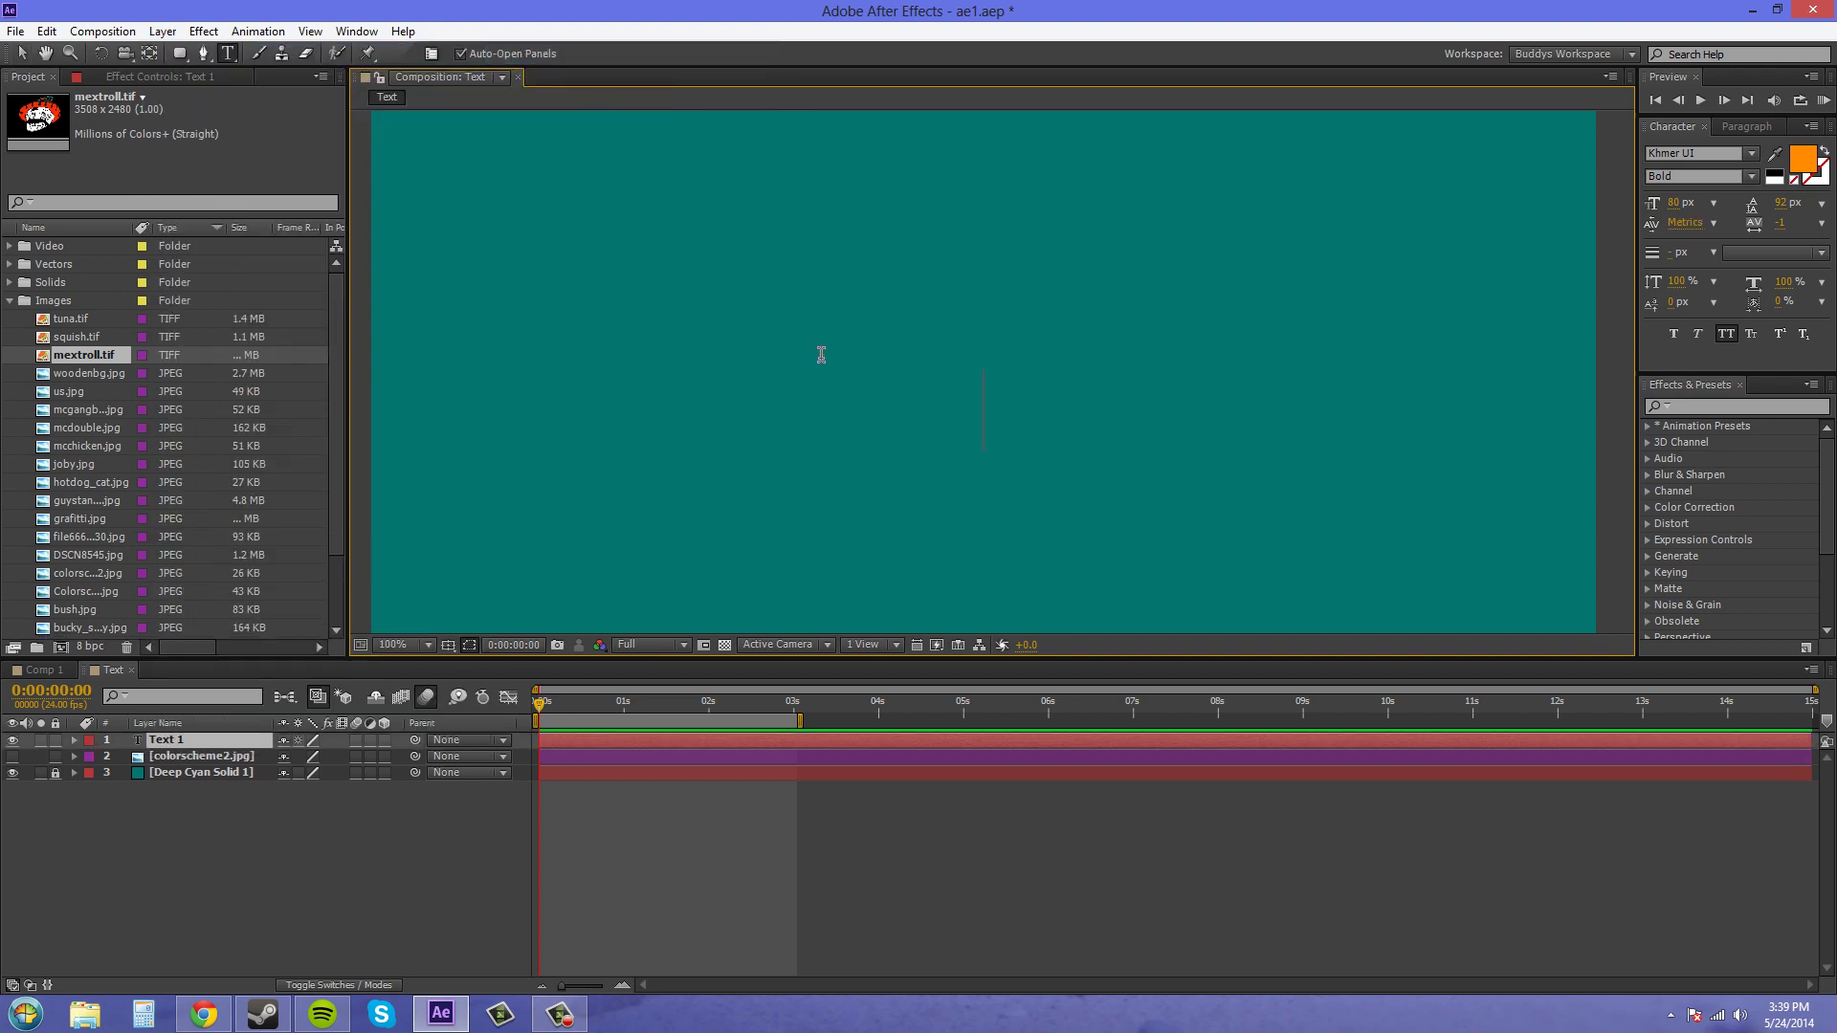
text(SHADO)
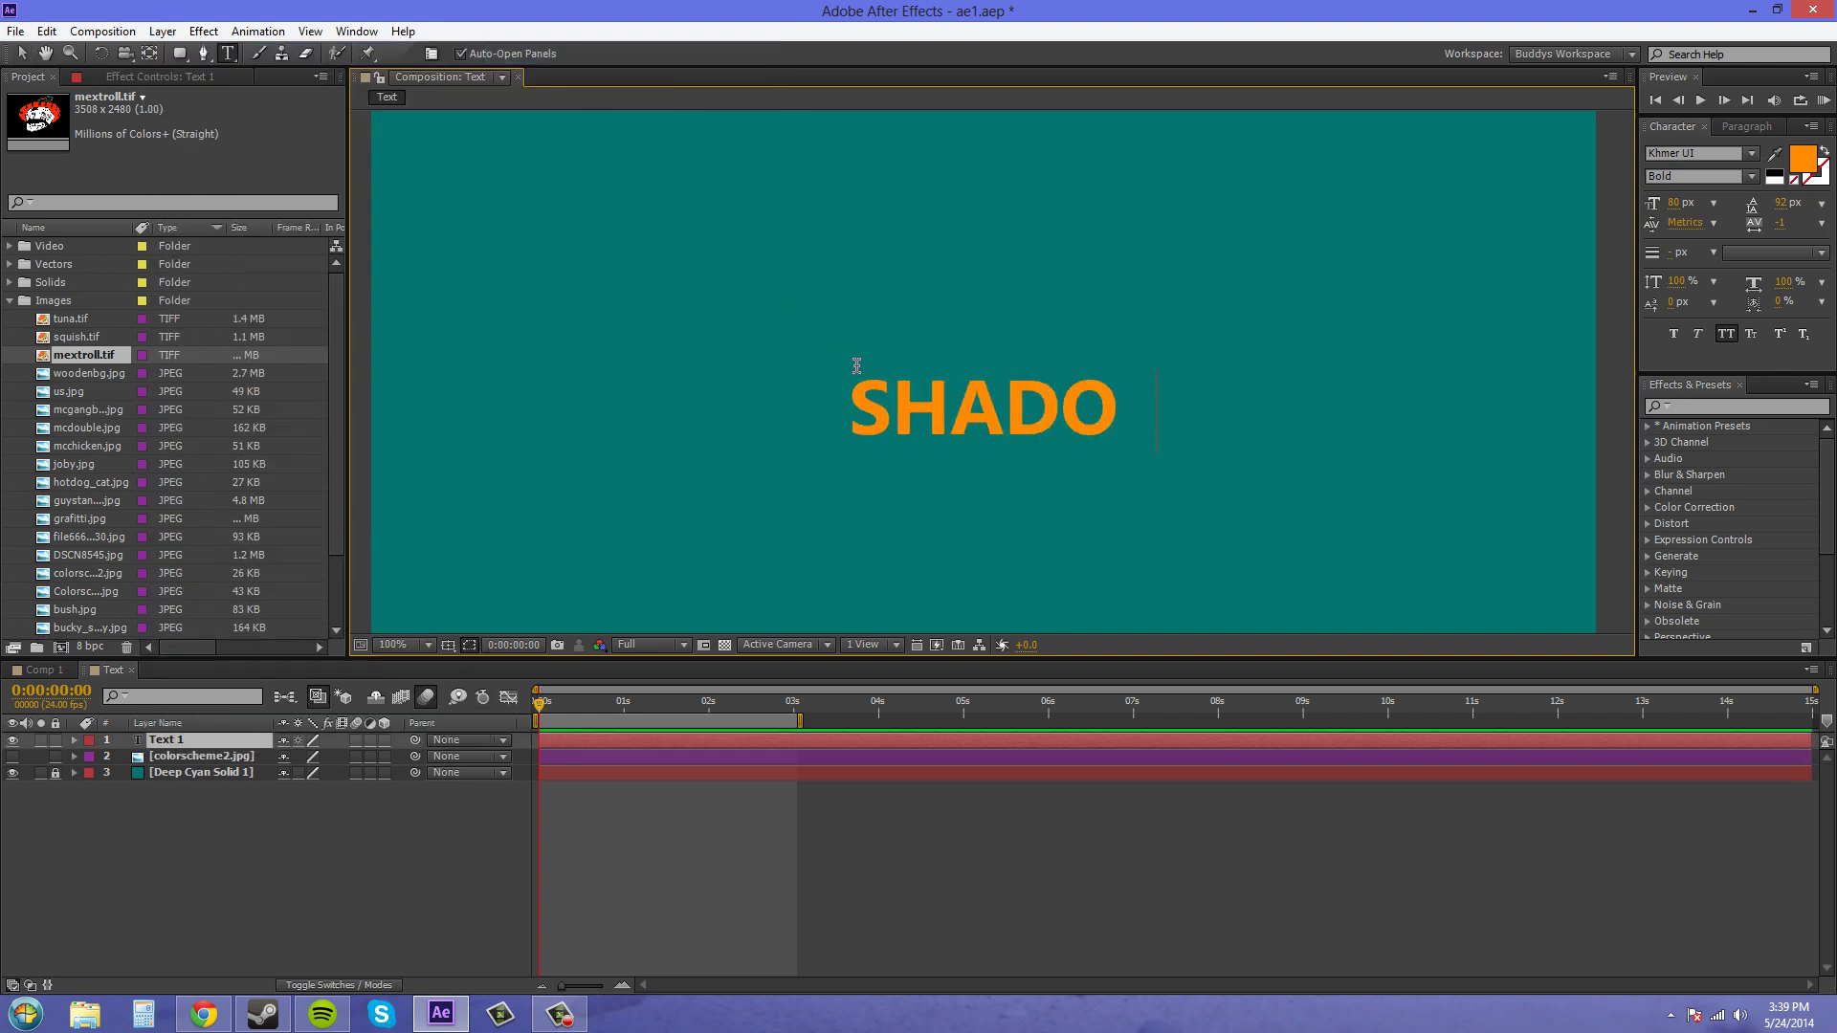
text(W)
key(Return)
Add MANIA as the second line and commit the new Shadow mania text layer.
text(MANIA)
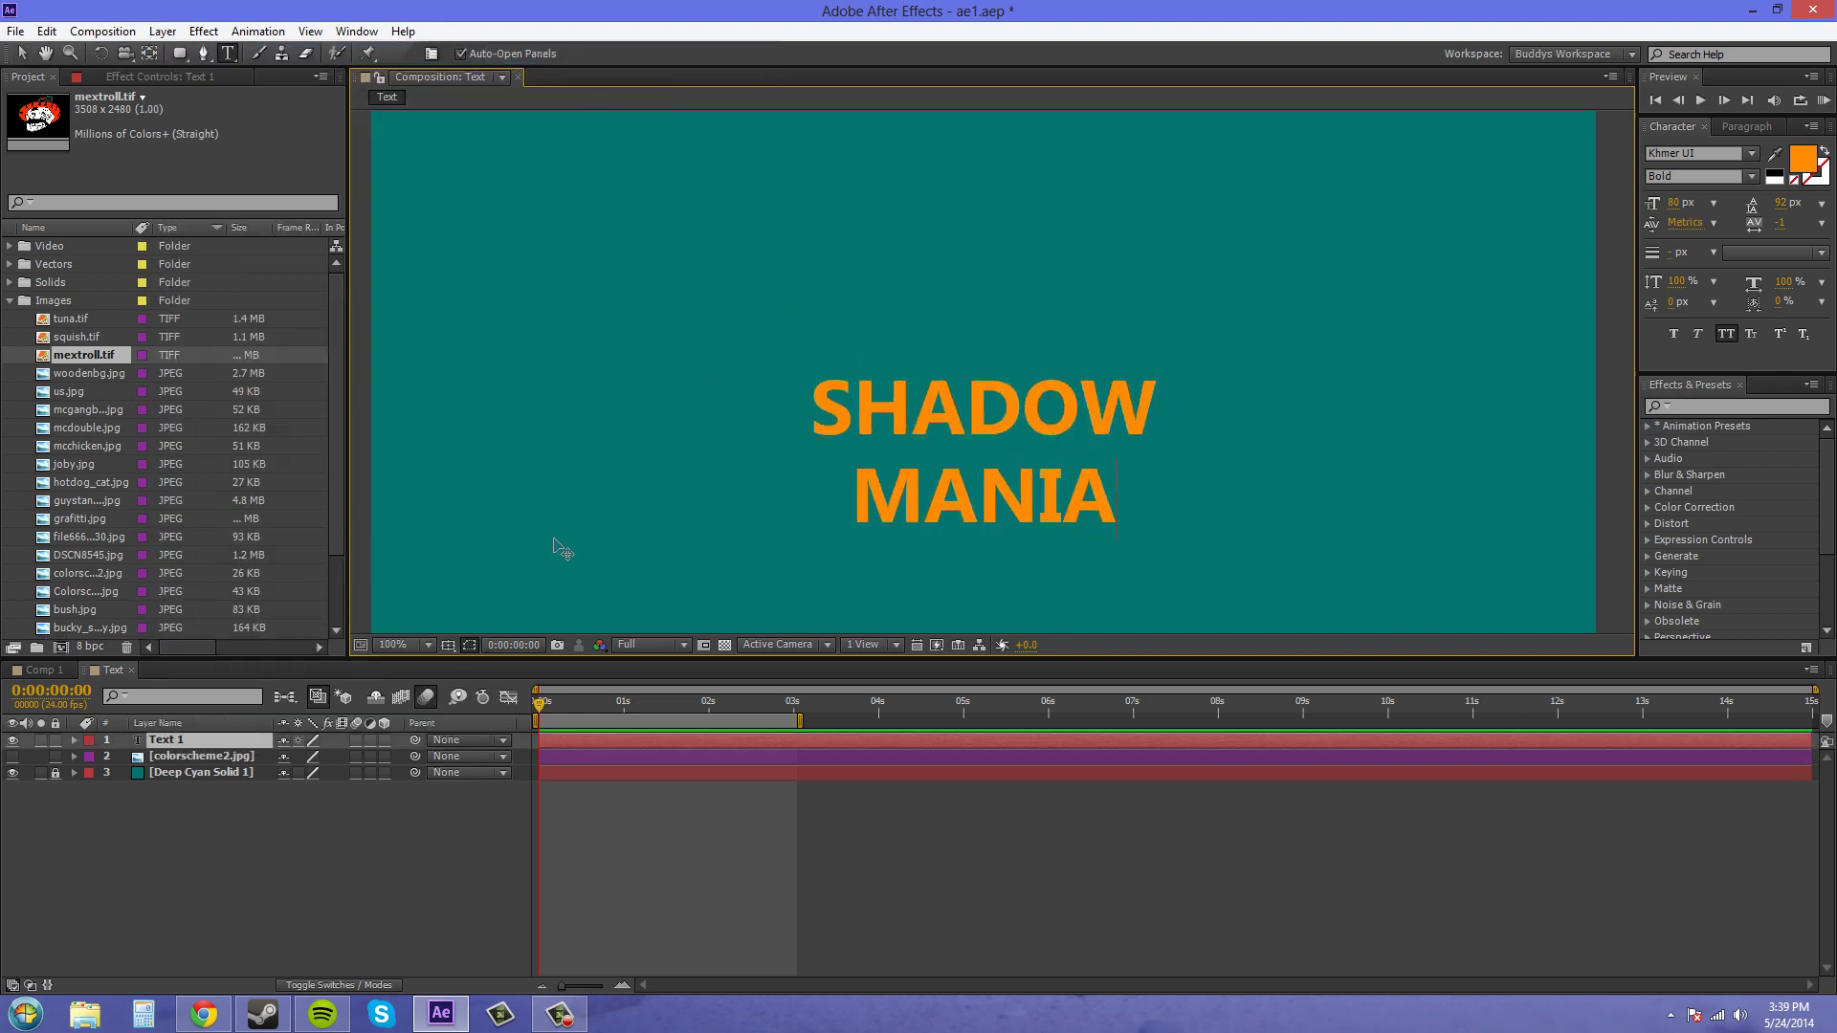
click(195, 818)
click(159, 722)
click(182, 739)
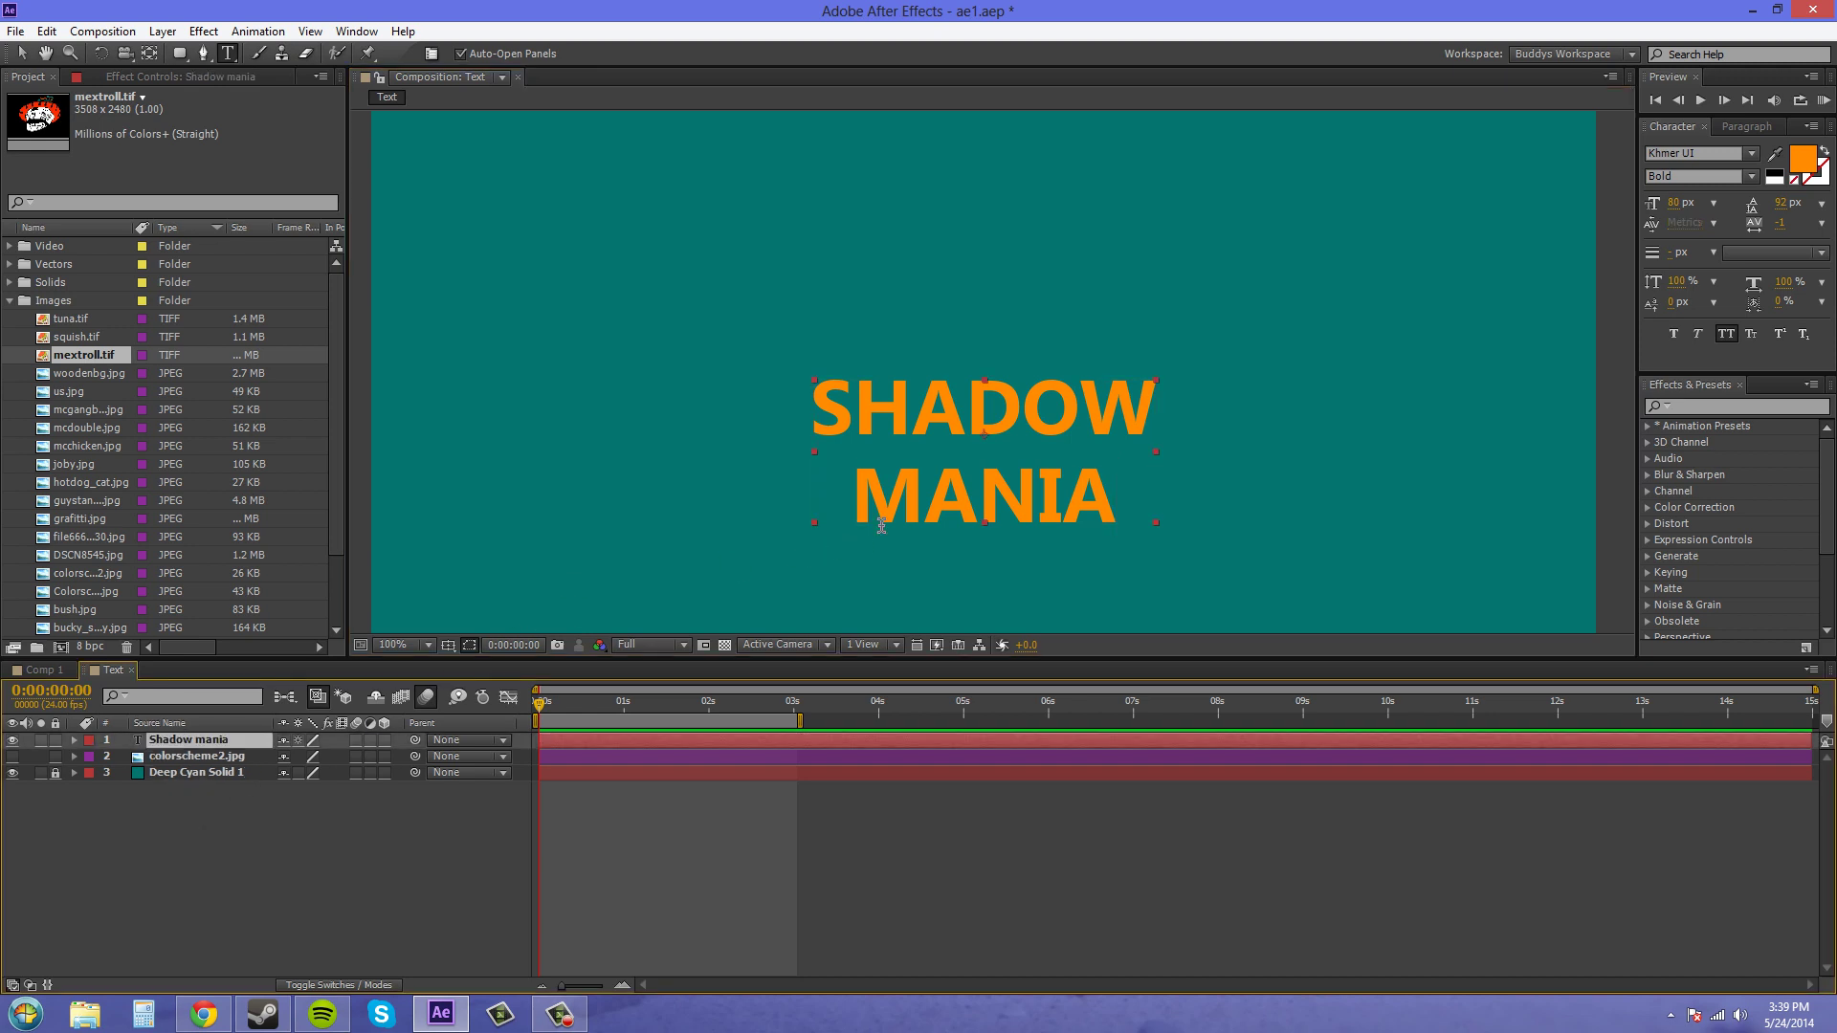
Scale the text layer up to about 206% and move it higher in the comp.
key(s)
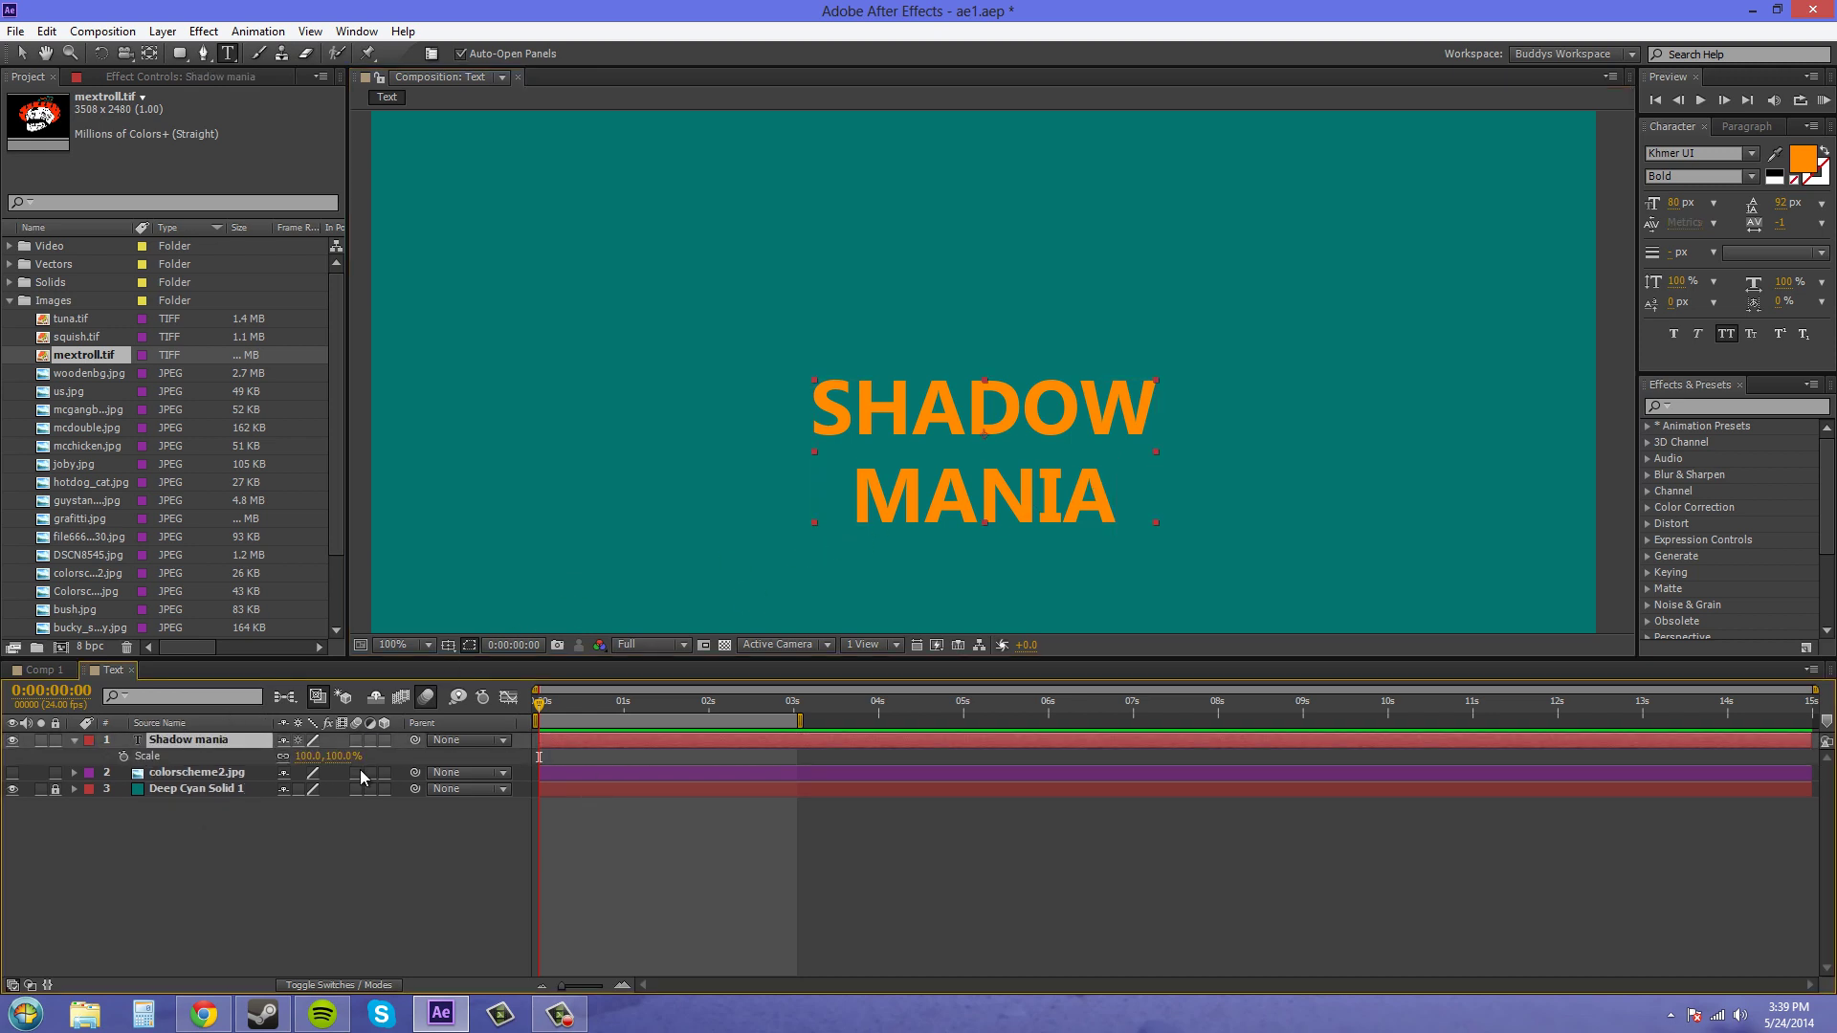
drag(346, 756, 660, 608)
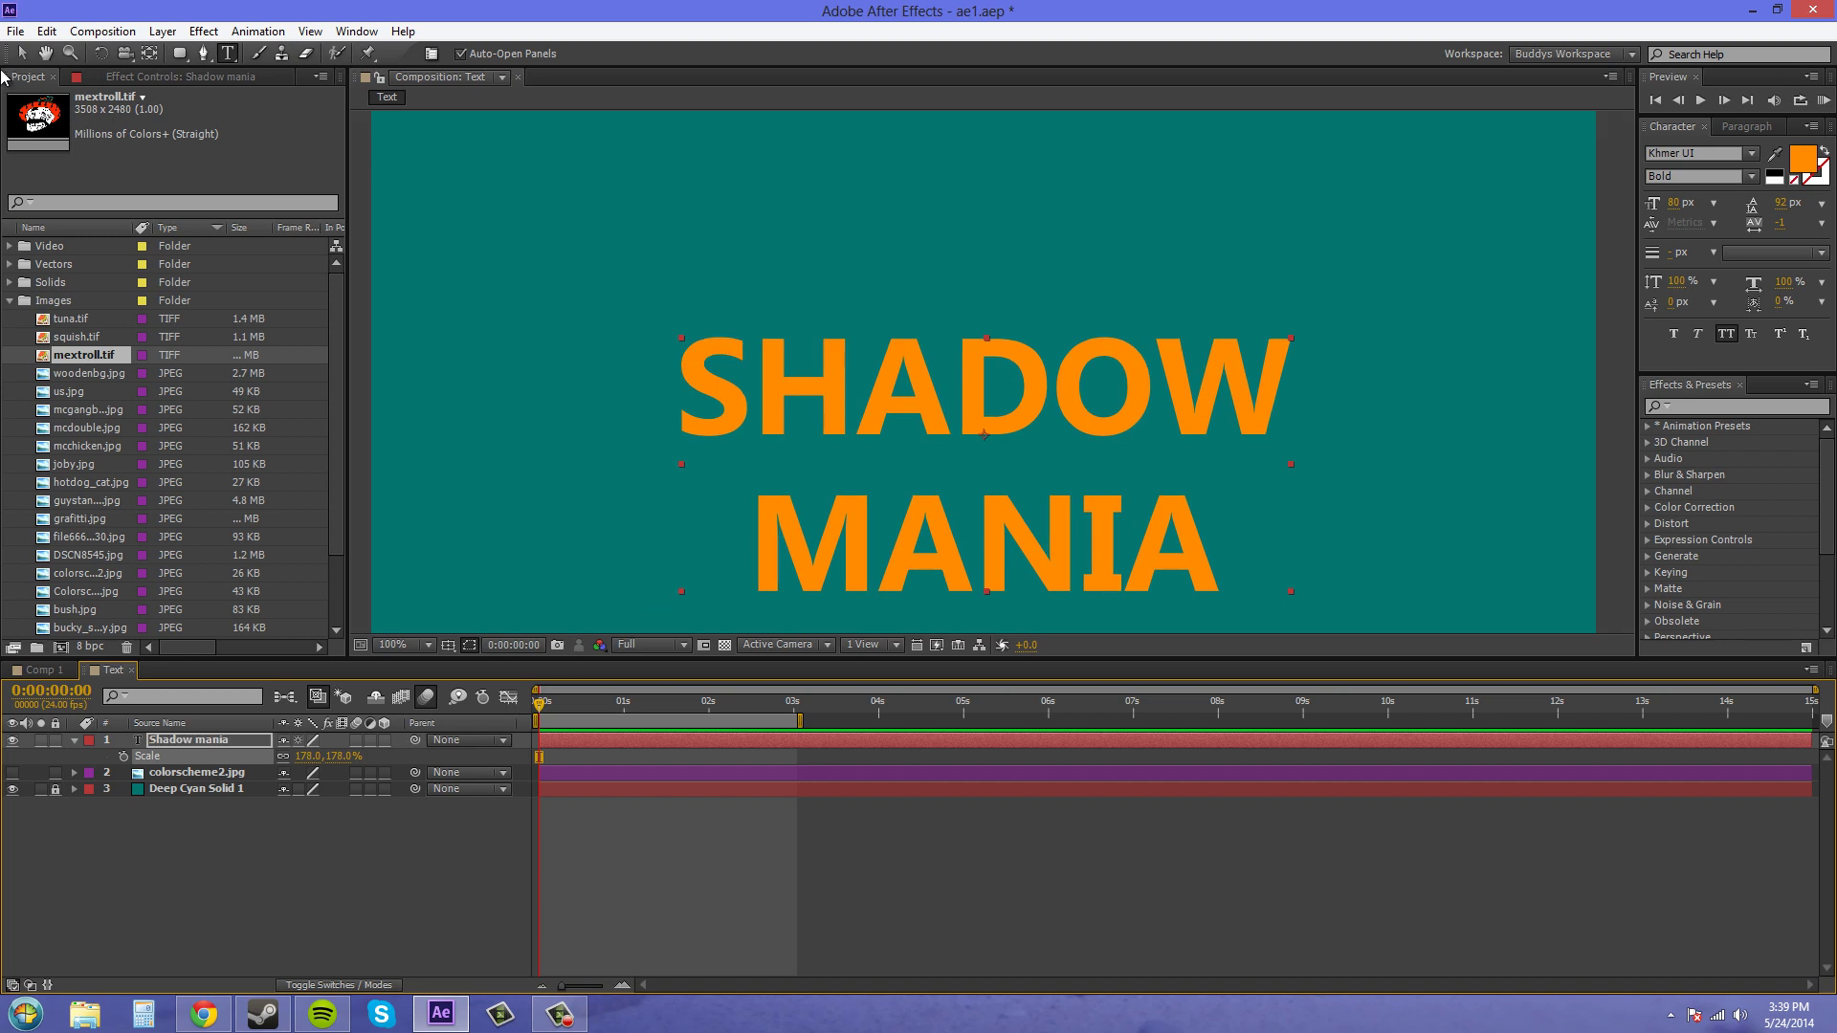
click(21, 53)
drag(1073, 461, 1076, 362)
drag(336, 756, 360, 748)
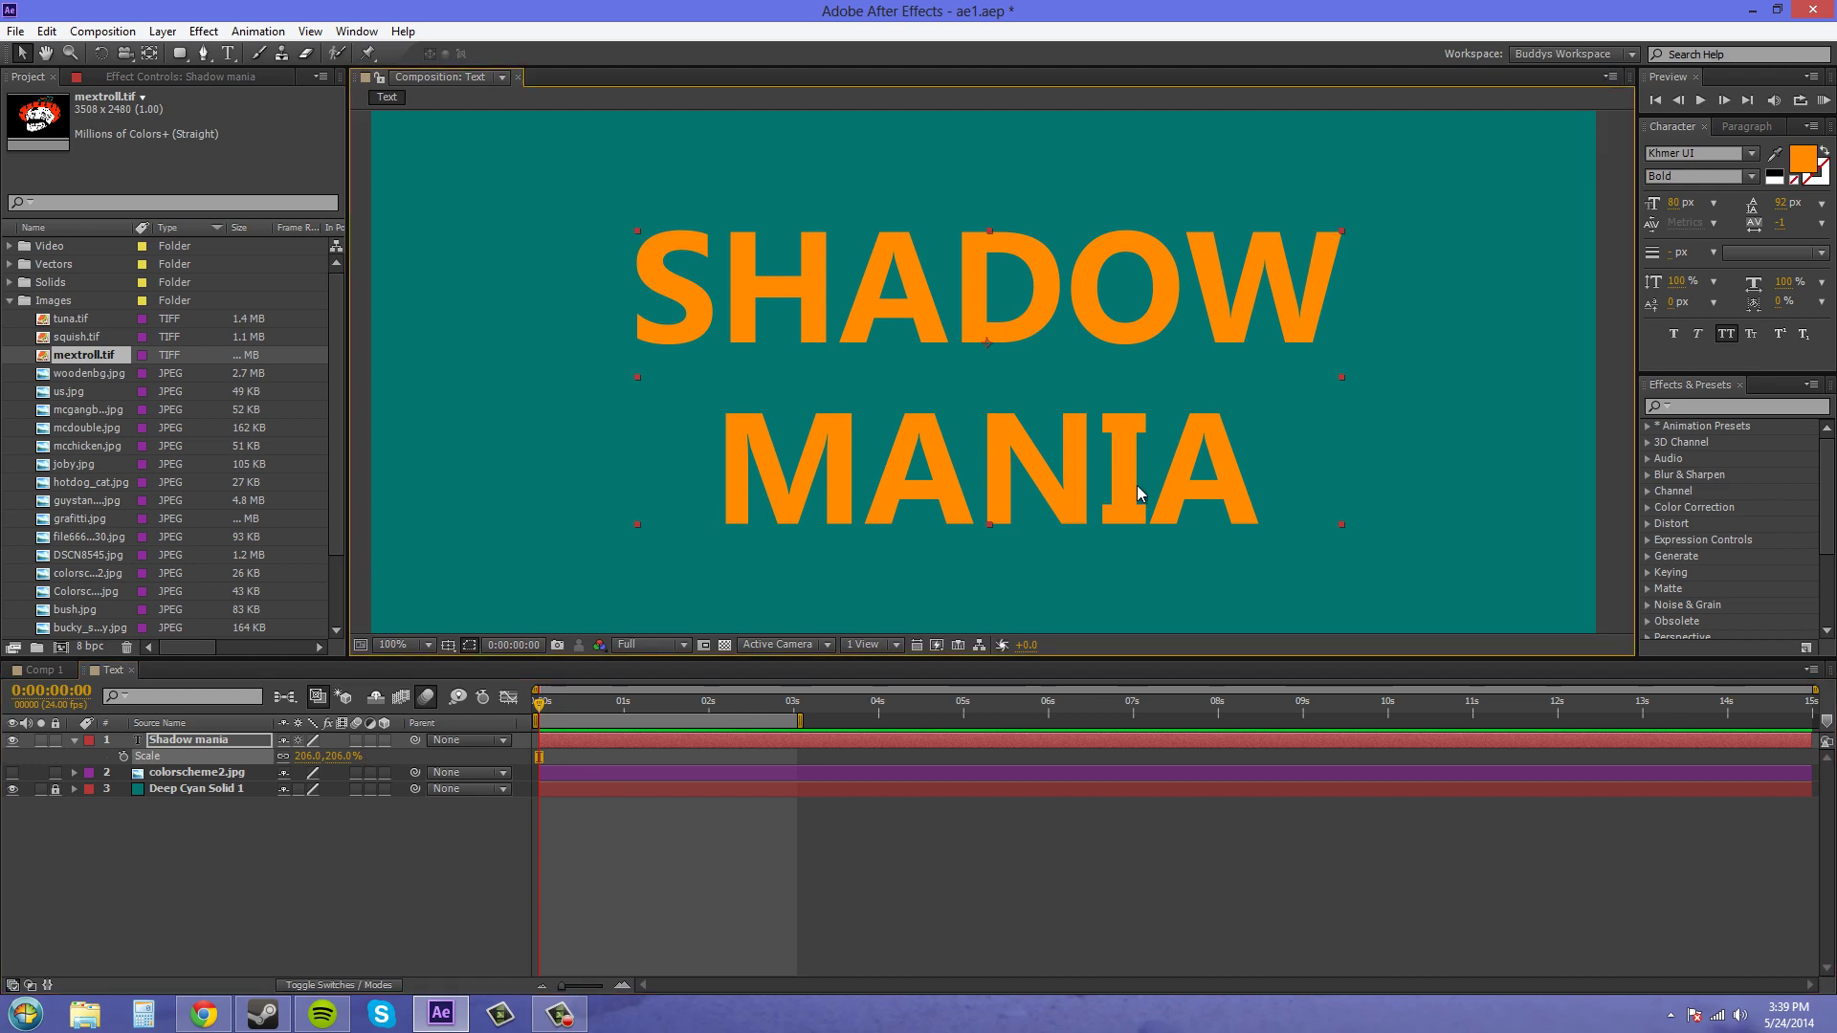
Select all the SHADOW MANIA text and set its leading to 116 px.
double_click(1174, 340)
double_click(1114, 387)
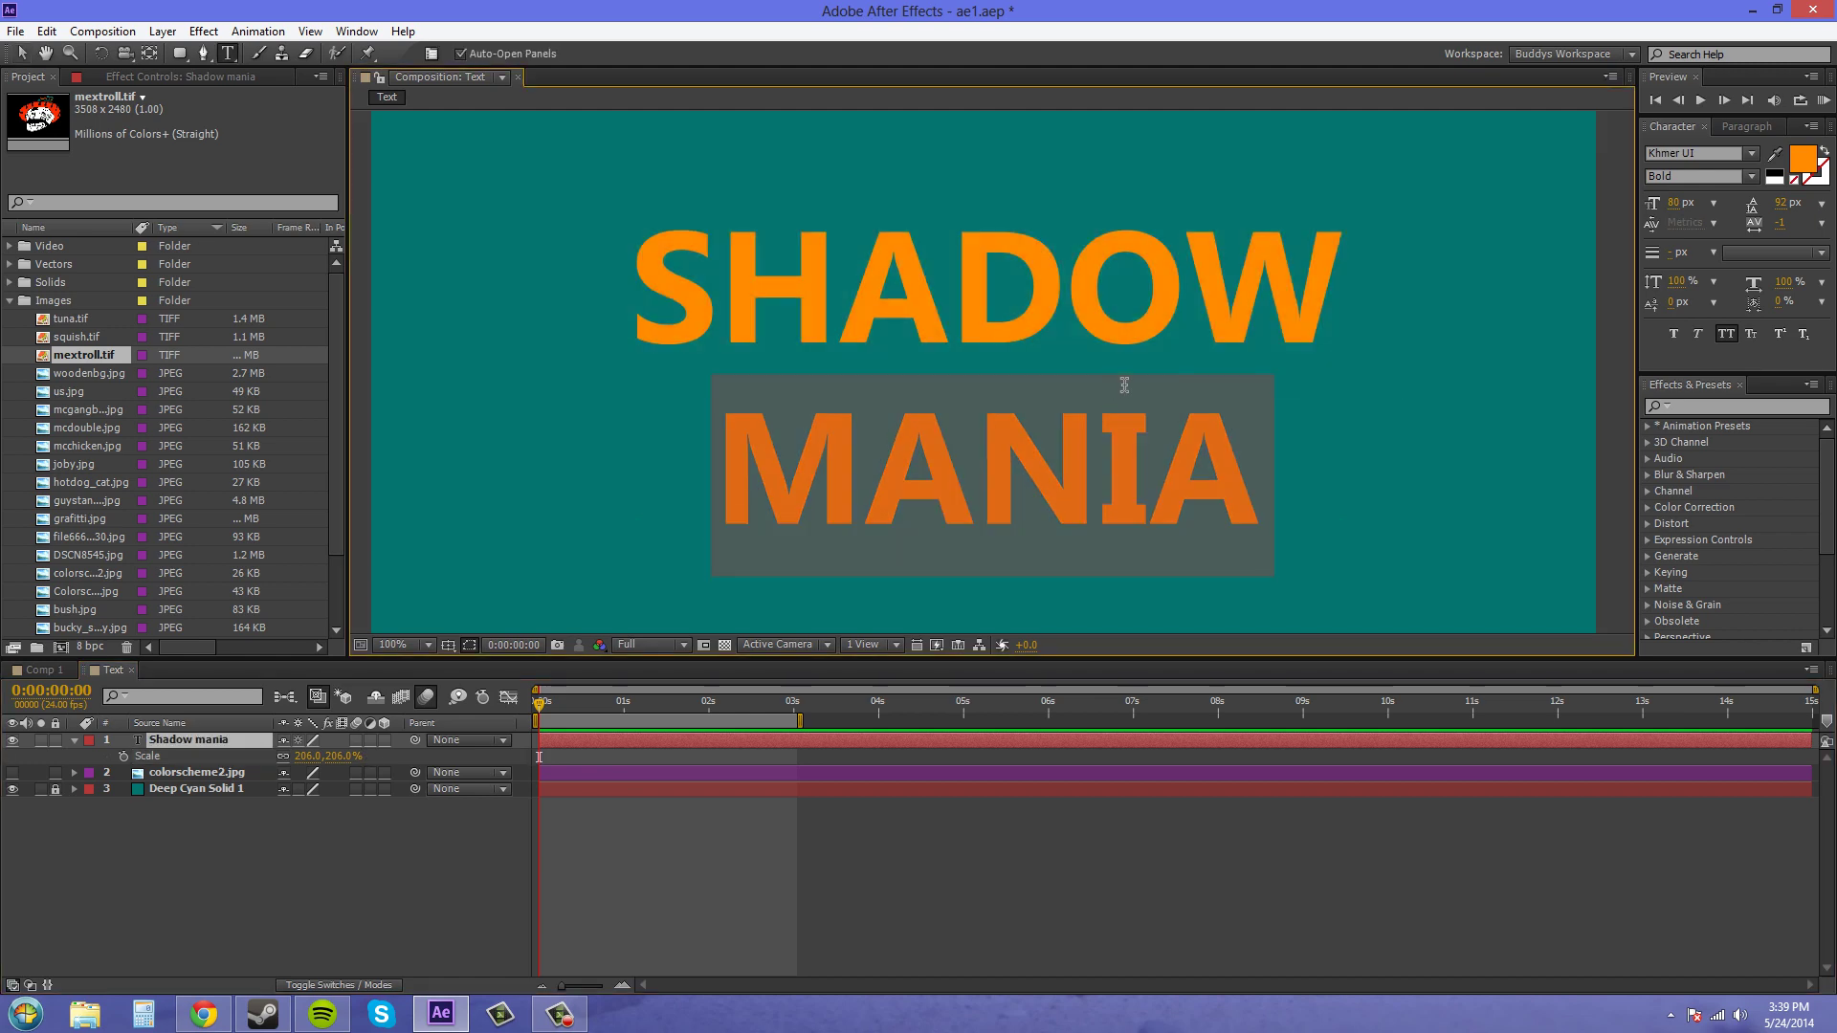
click(1236, 468)
drag(1236, 468, 669, 314)
click(1782, 203)
text(96)
key(Return)
drag(1788, 203, 1806, 206)
Nudge the text up to recentre it, then deselect and collapse the Scale property.
click(21, 53)
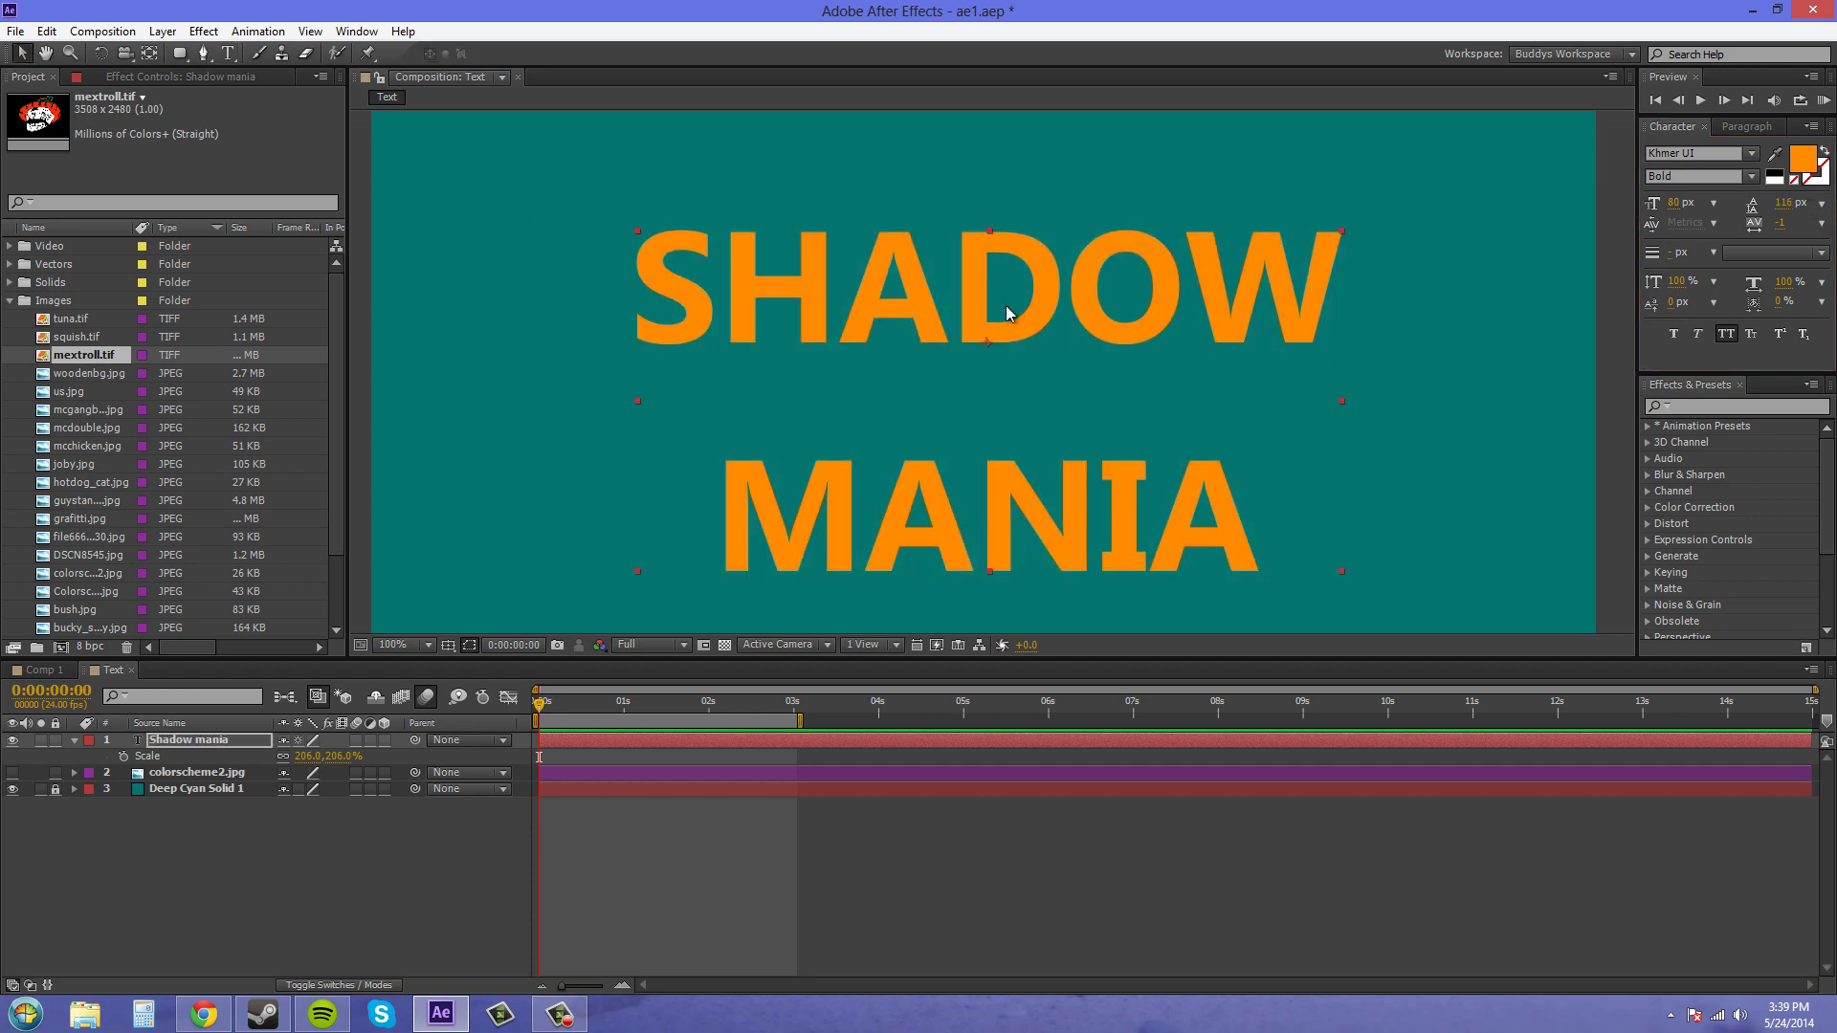
drag(1007, 306, 1027, 258)
click(343, 840)
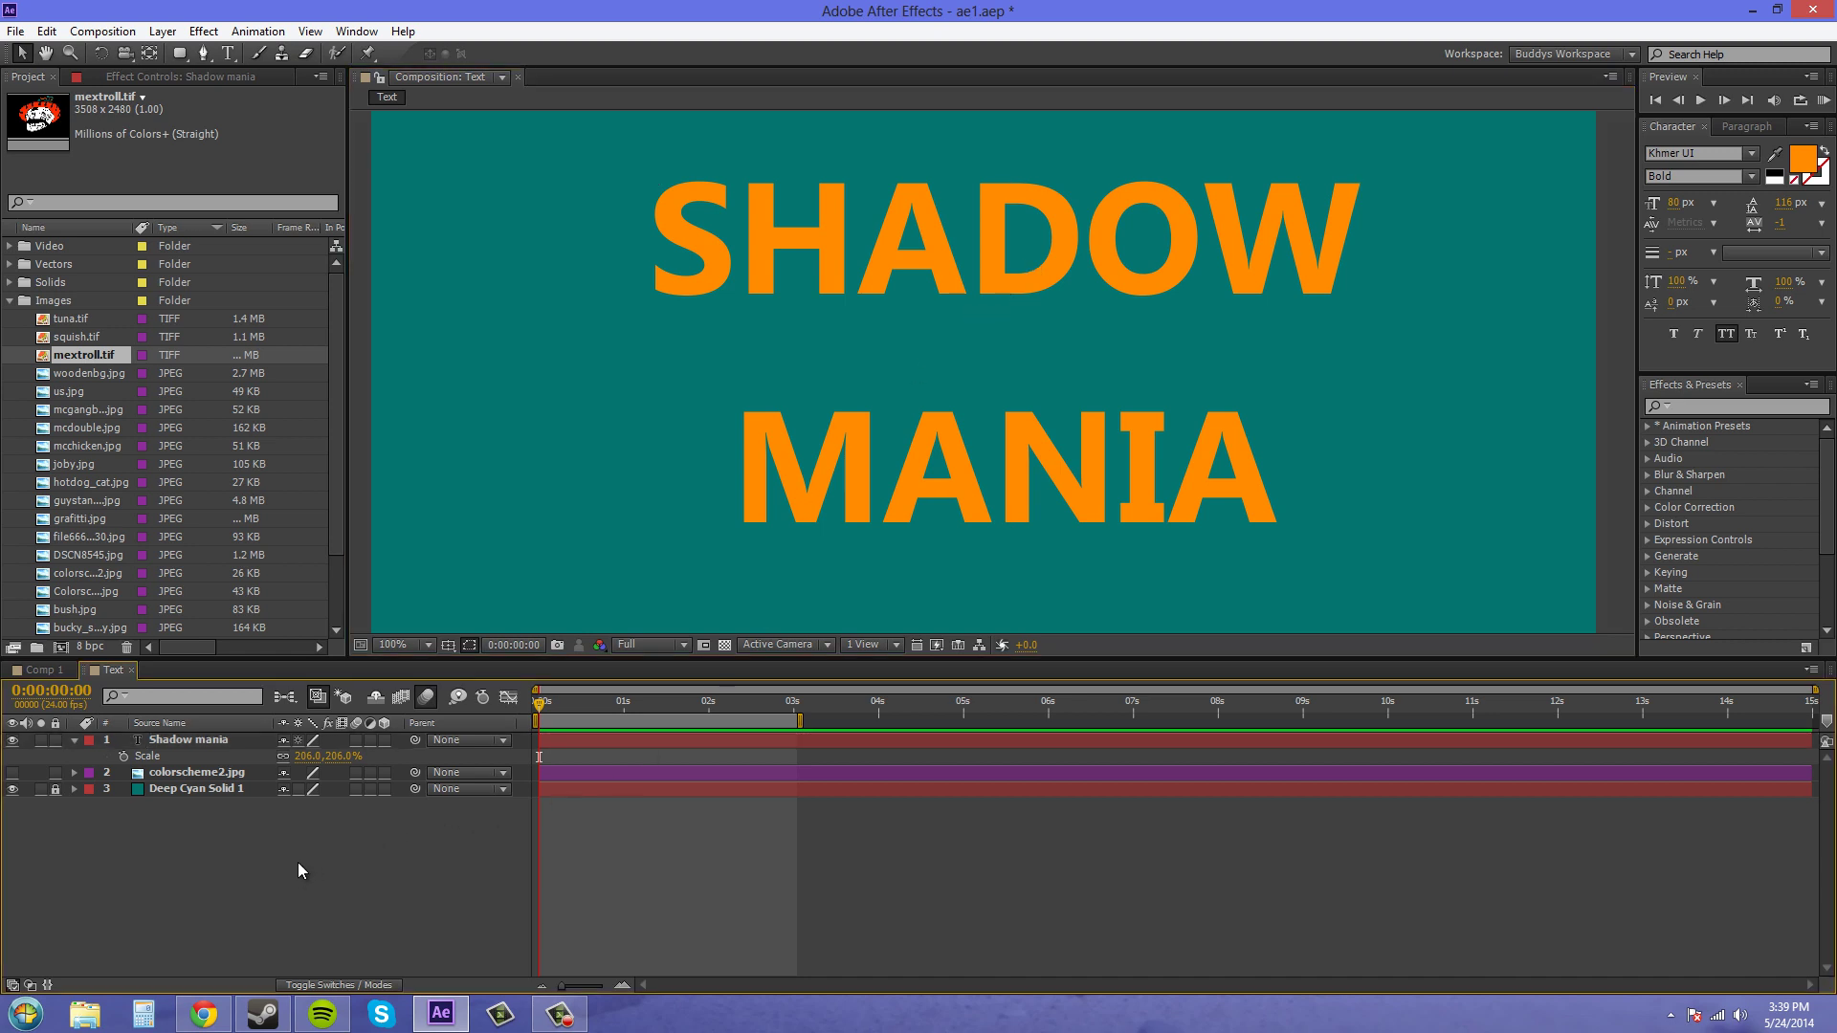
click(74, 742)
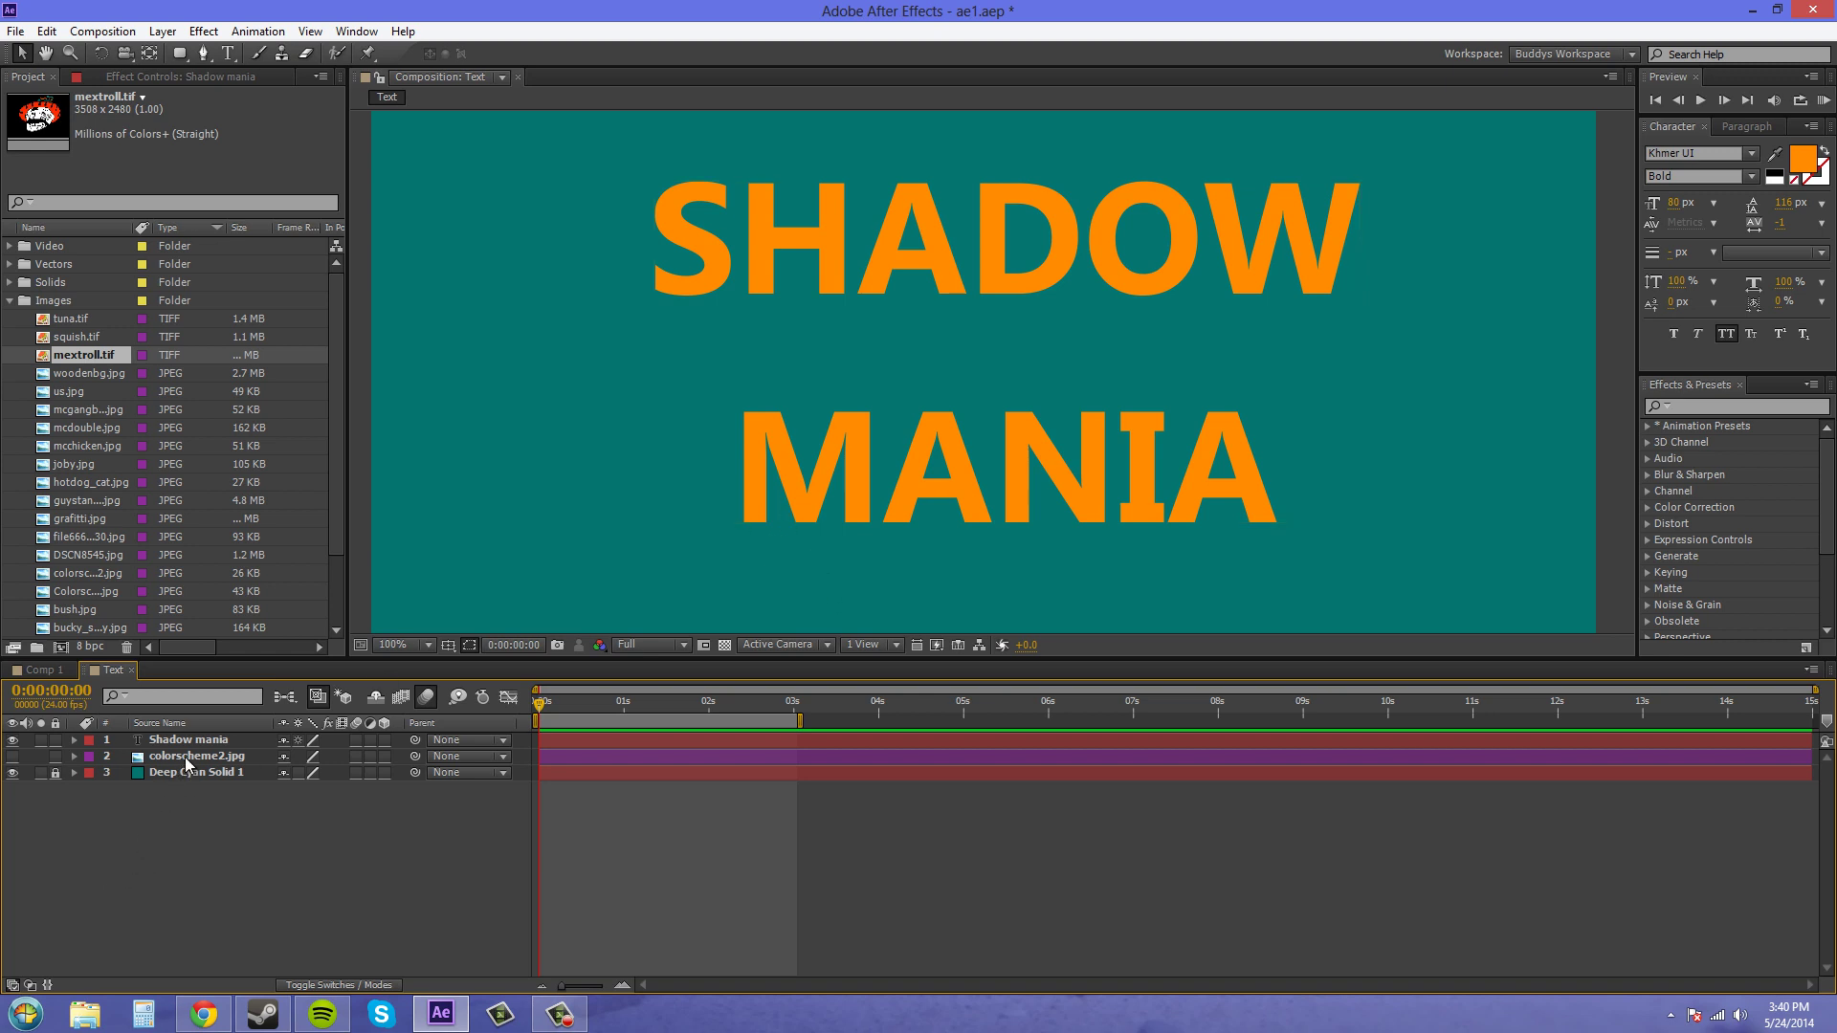
click(196, 741)
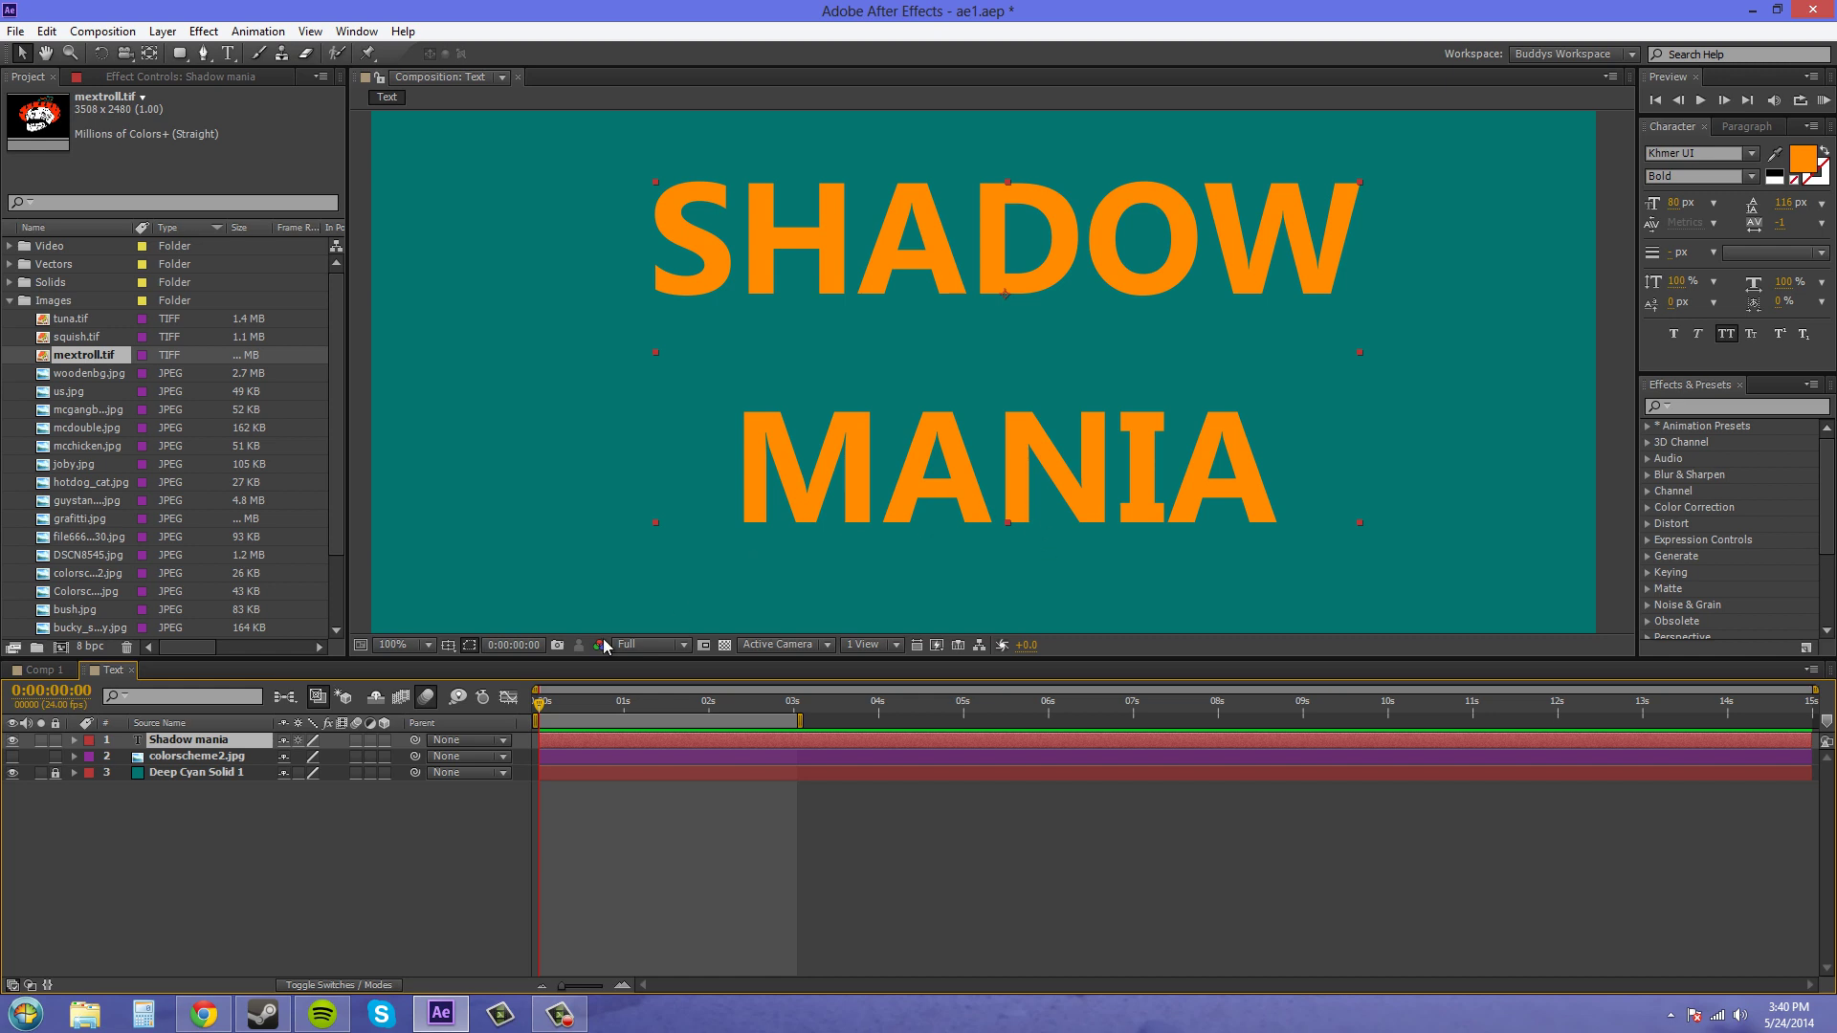
click(220, 867)
Run Create Shapes from Text on the Shadow mania layer.
click(188, 750)
right_click(188, 748)
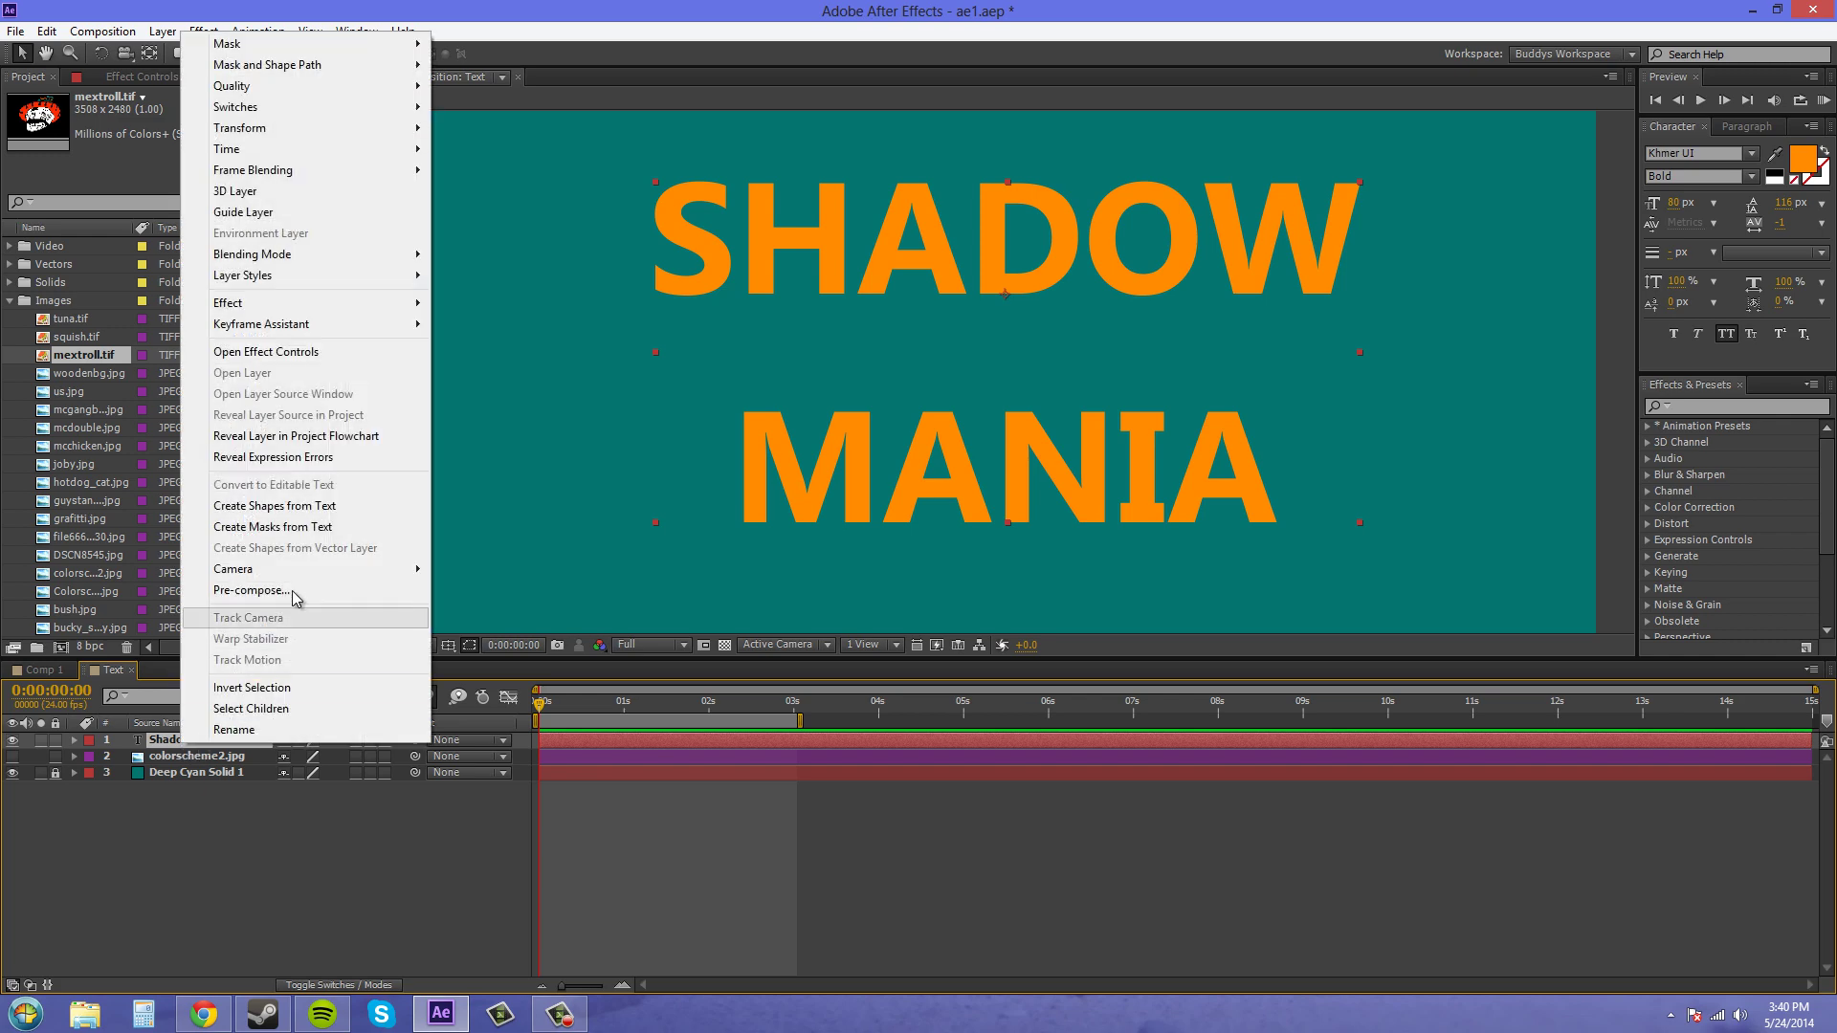
click(278, 508)
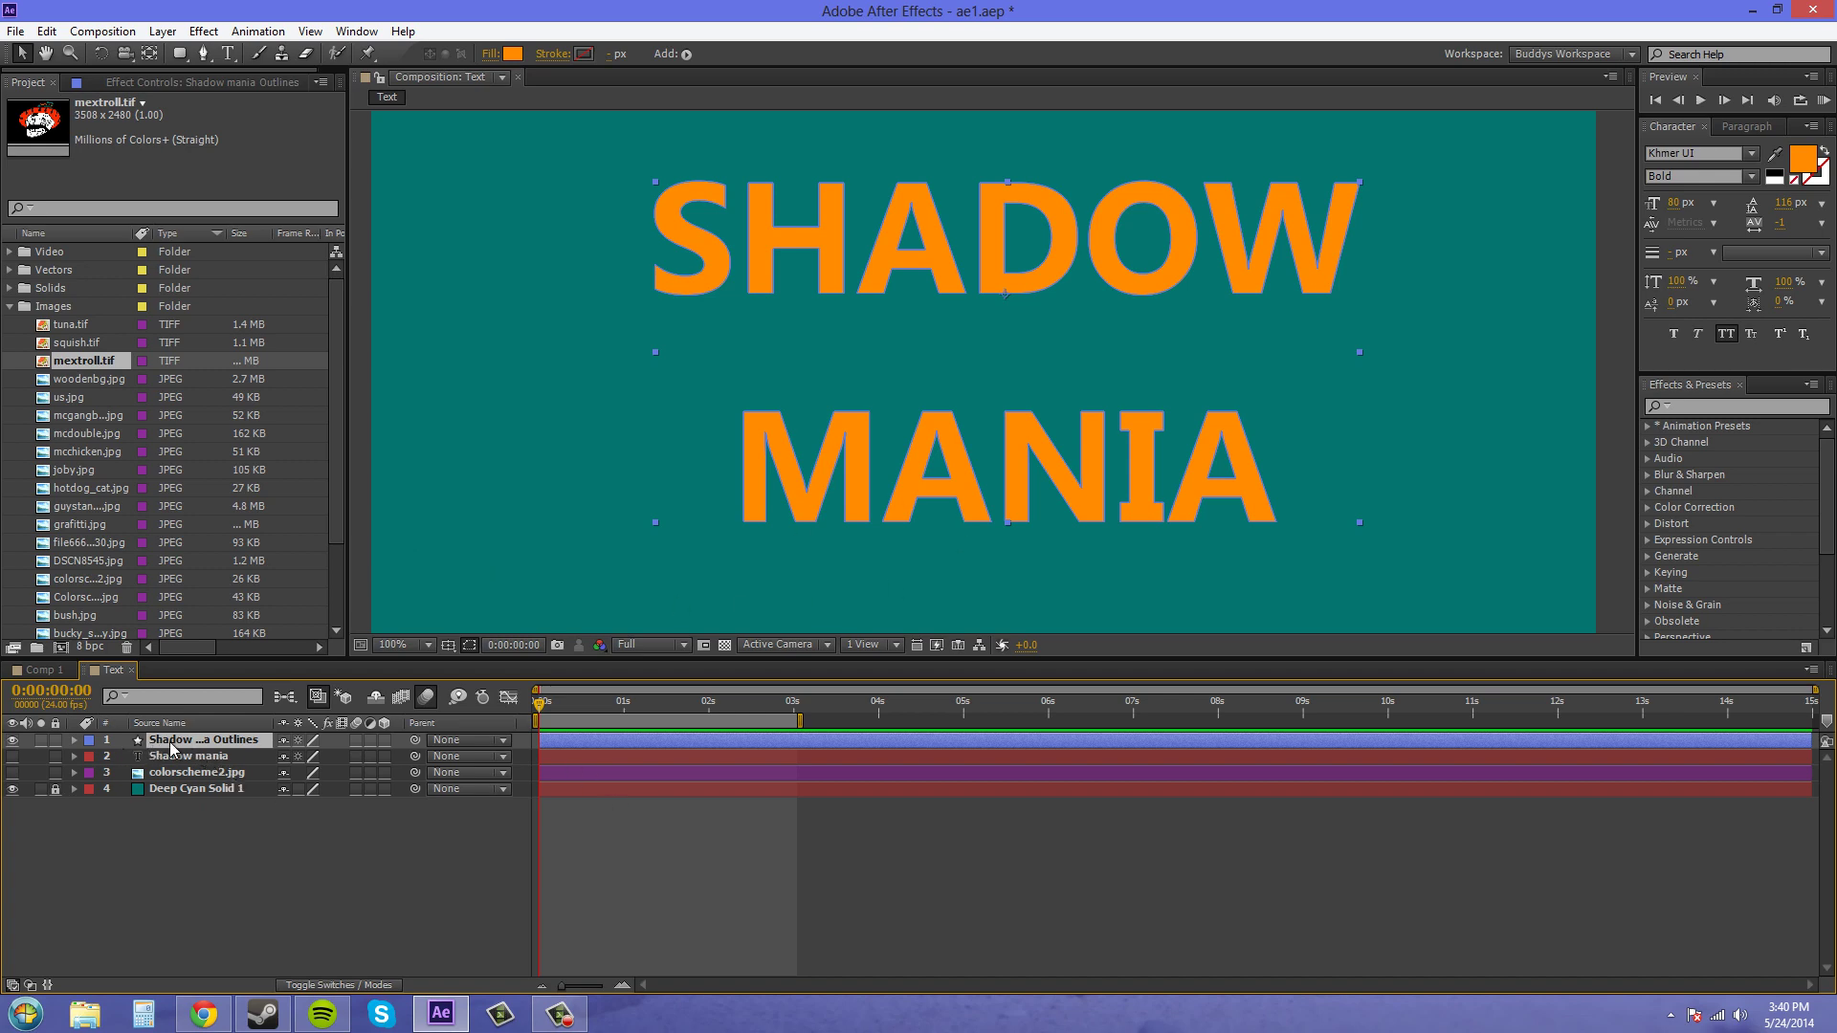
Make the original text layer visible again and place it above the Outlines layer.
click(215, 759)
click(12, 756)
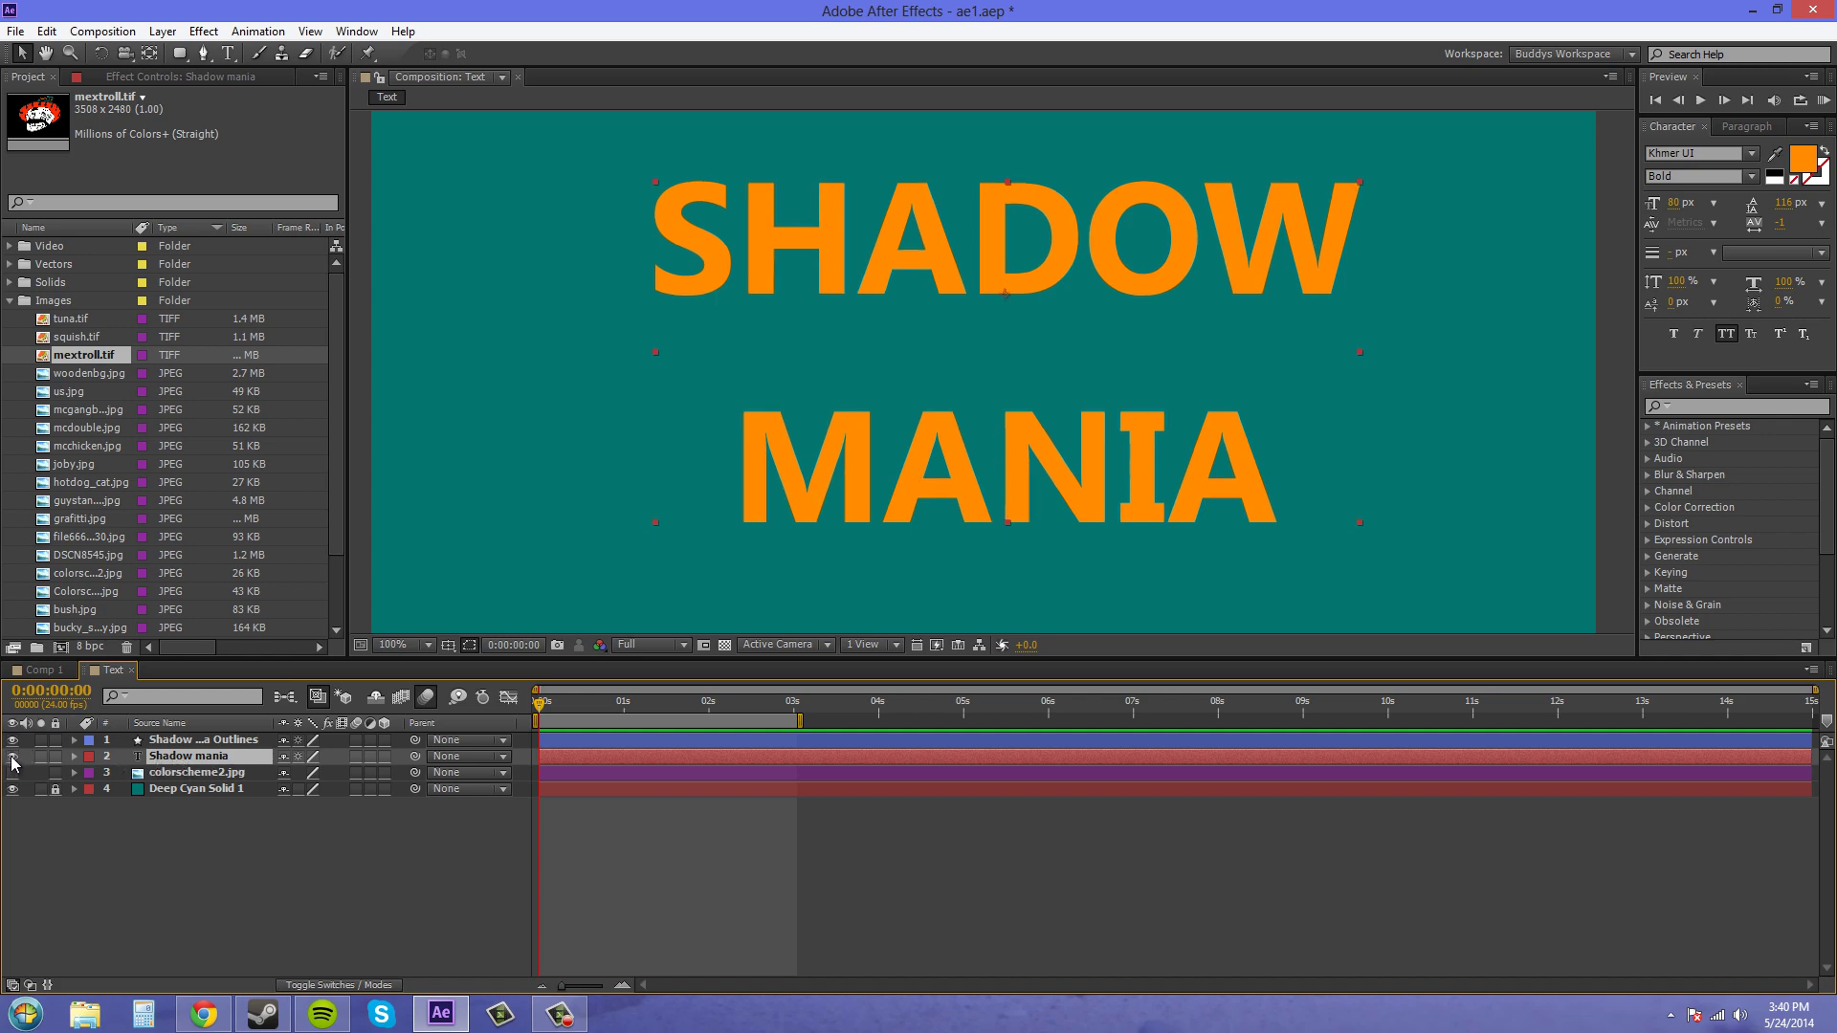
drag(176, 763, 178, 739)
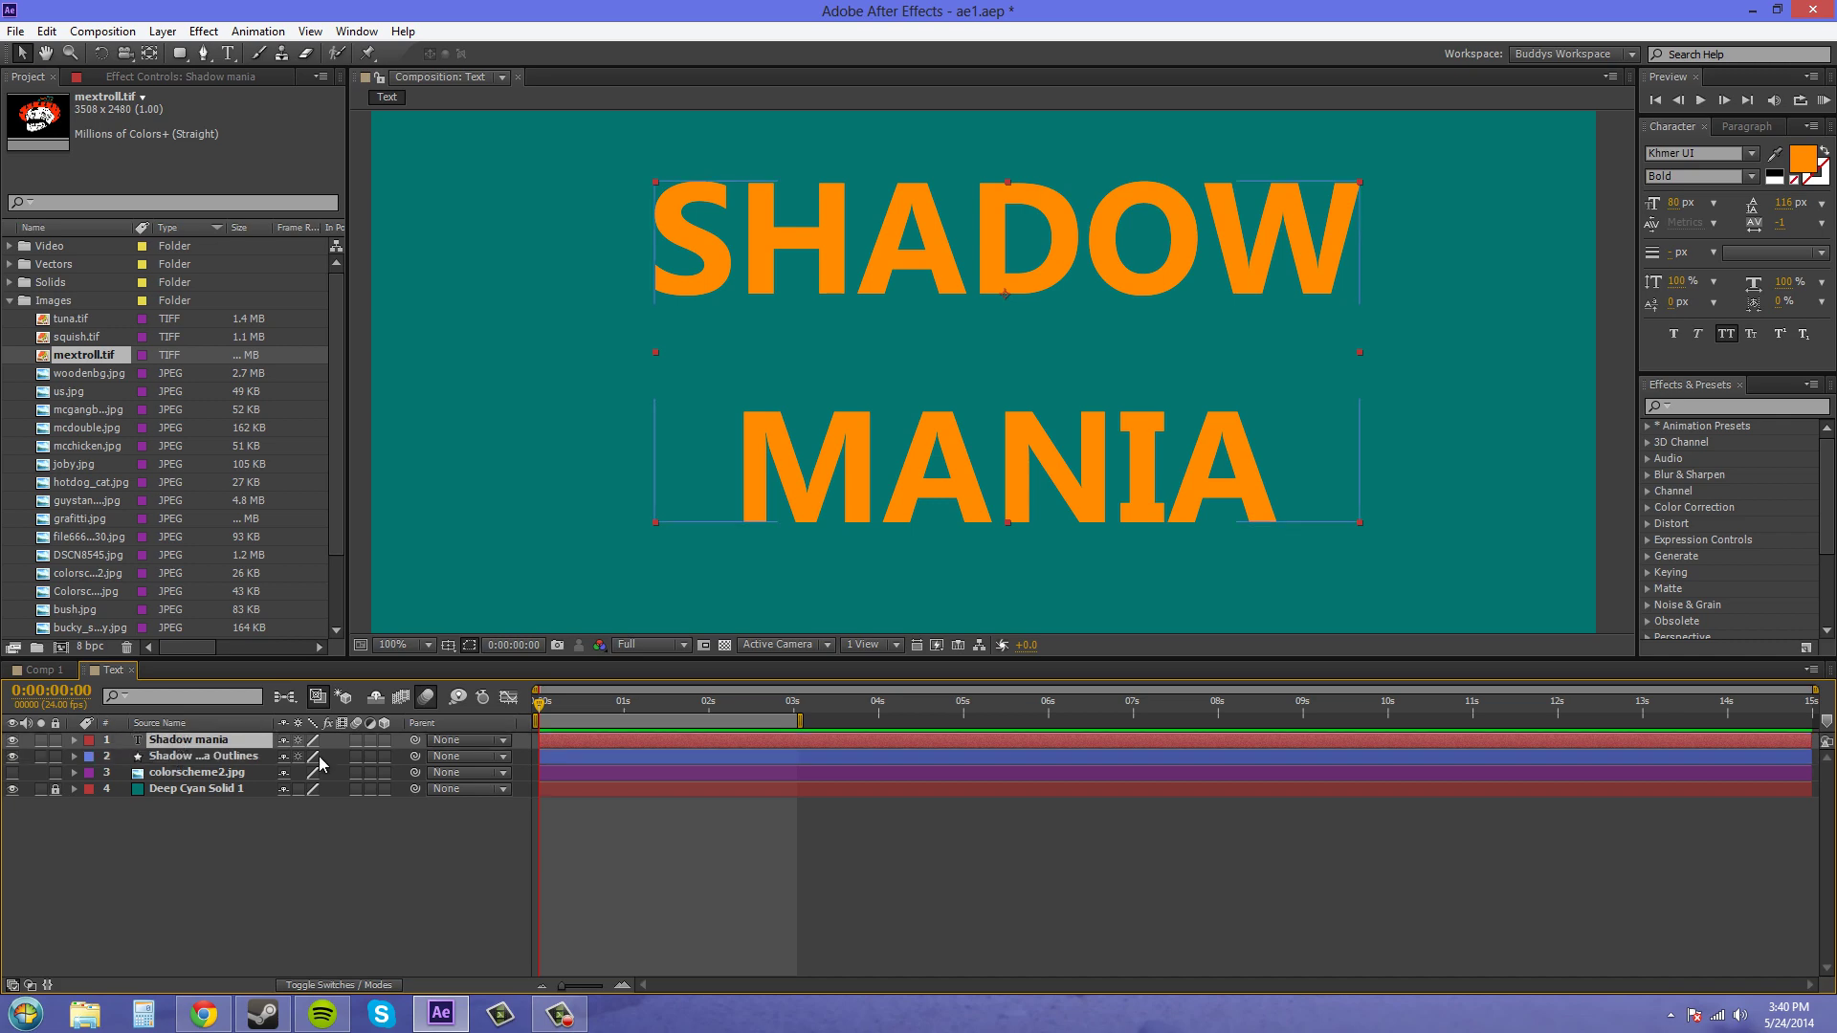
Add a Repeater to the Shadow mania Outlines layer's contents.
click(210, 756)
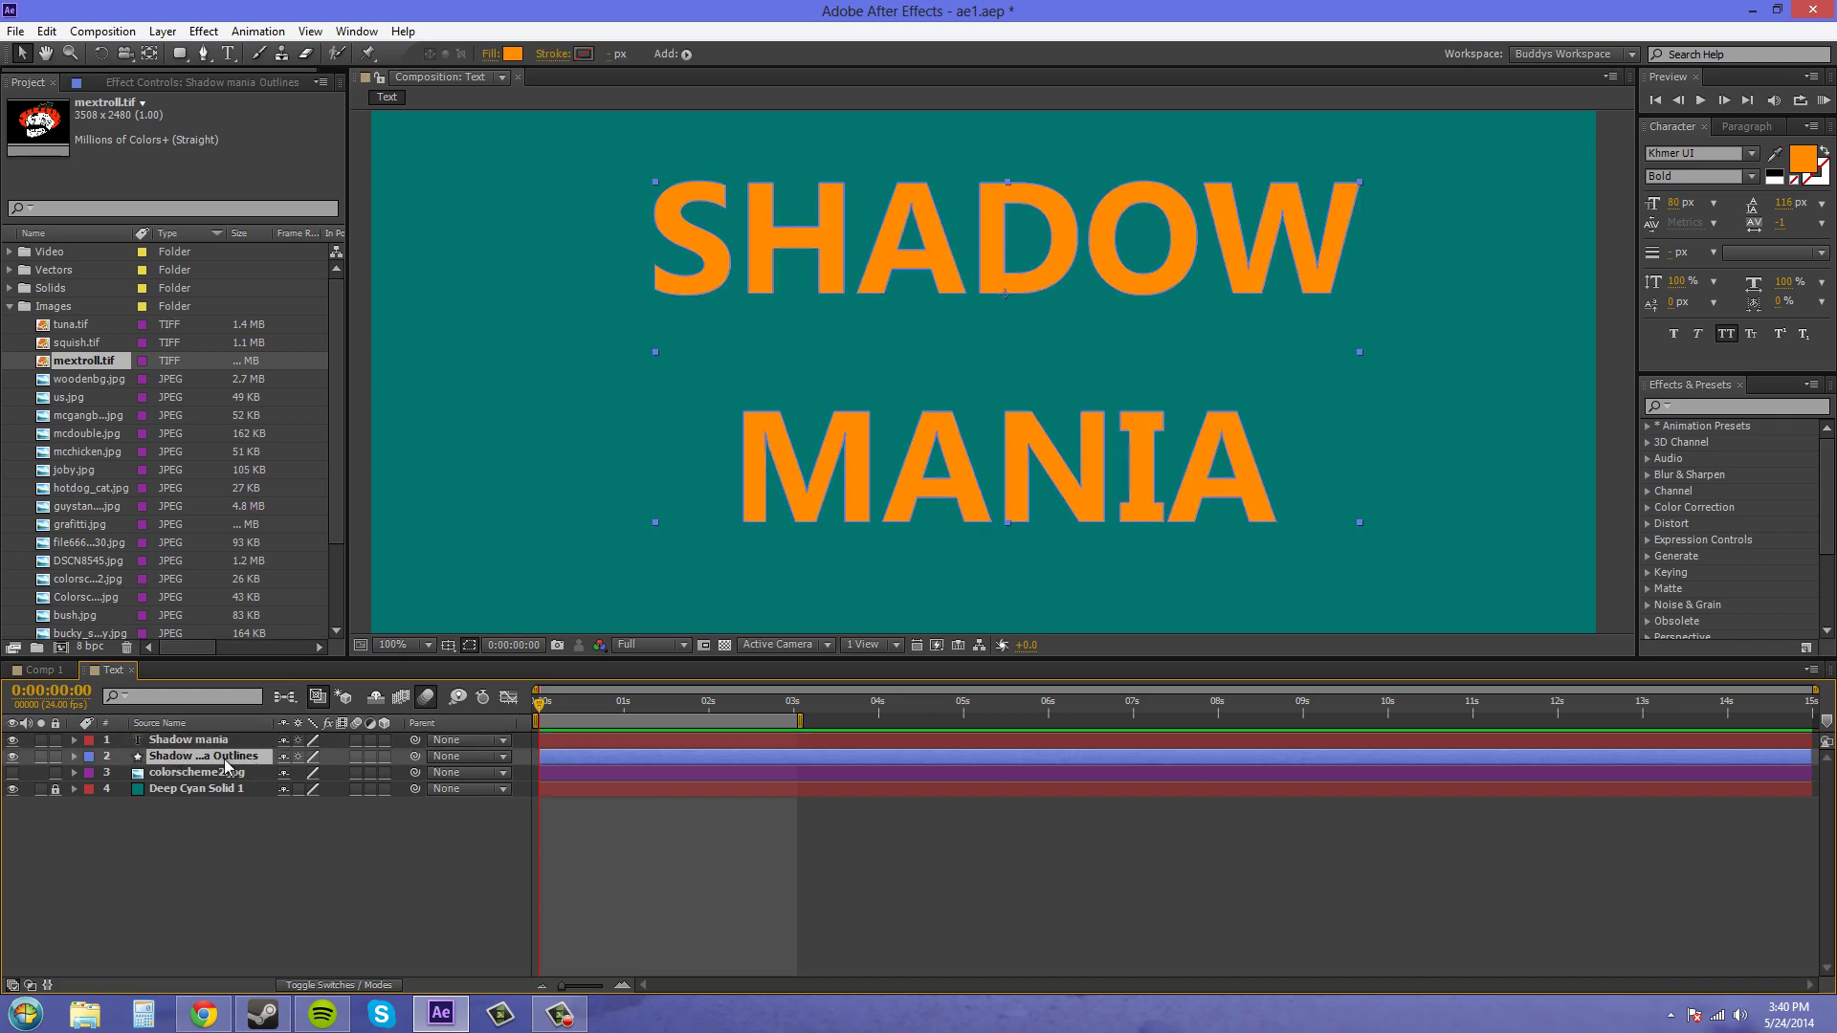
click(74, 756)
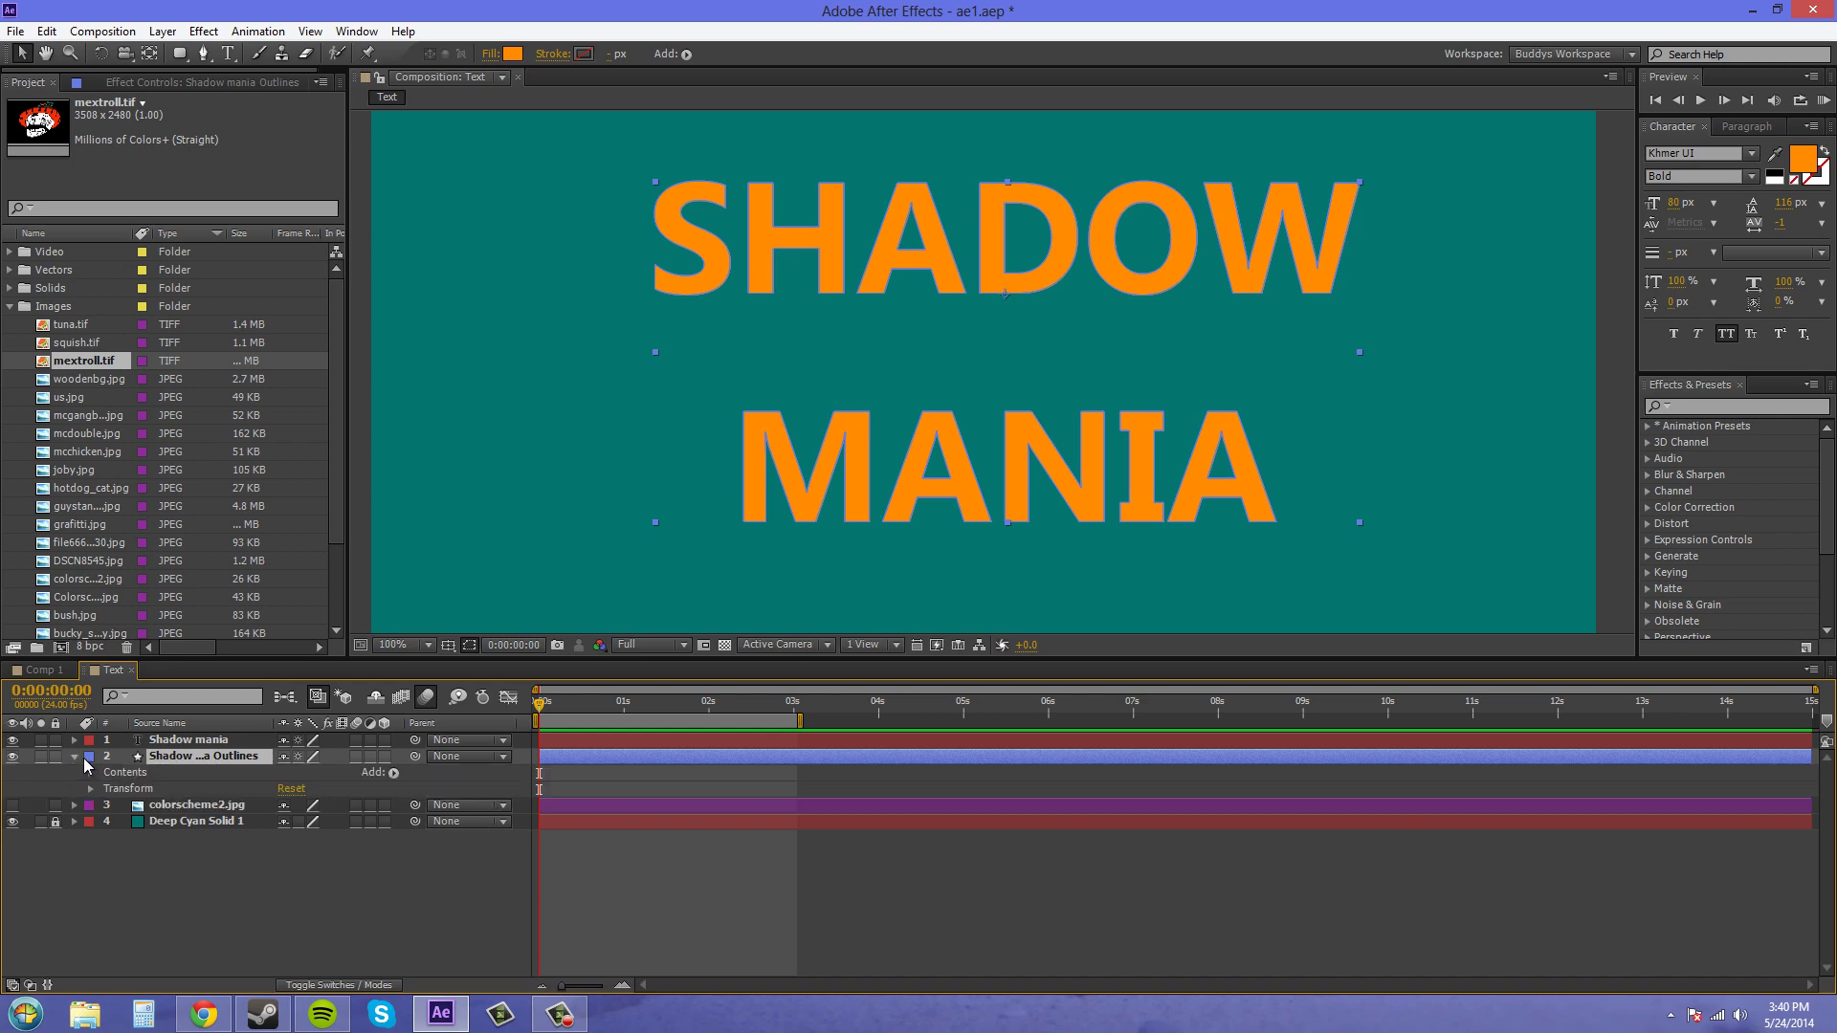
click(375, 773)
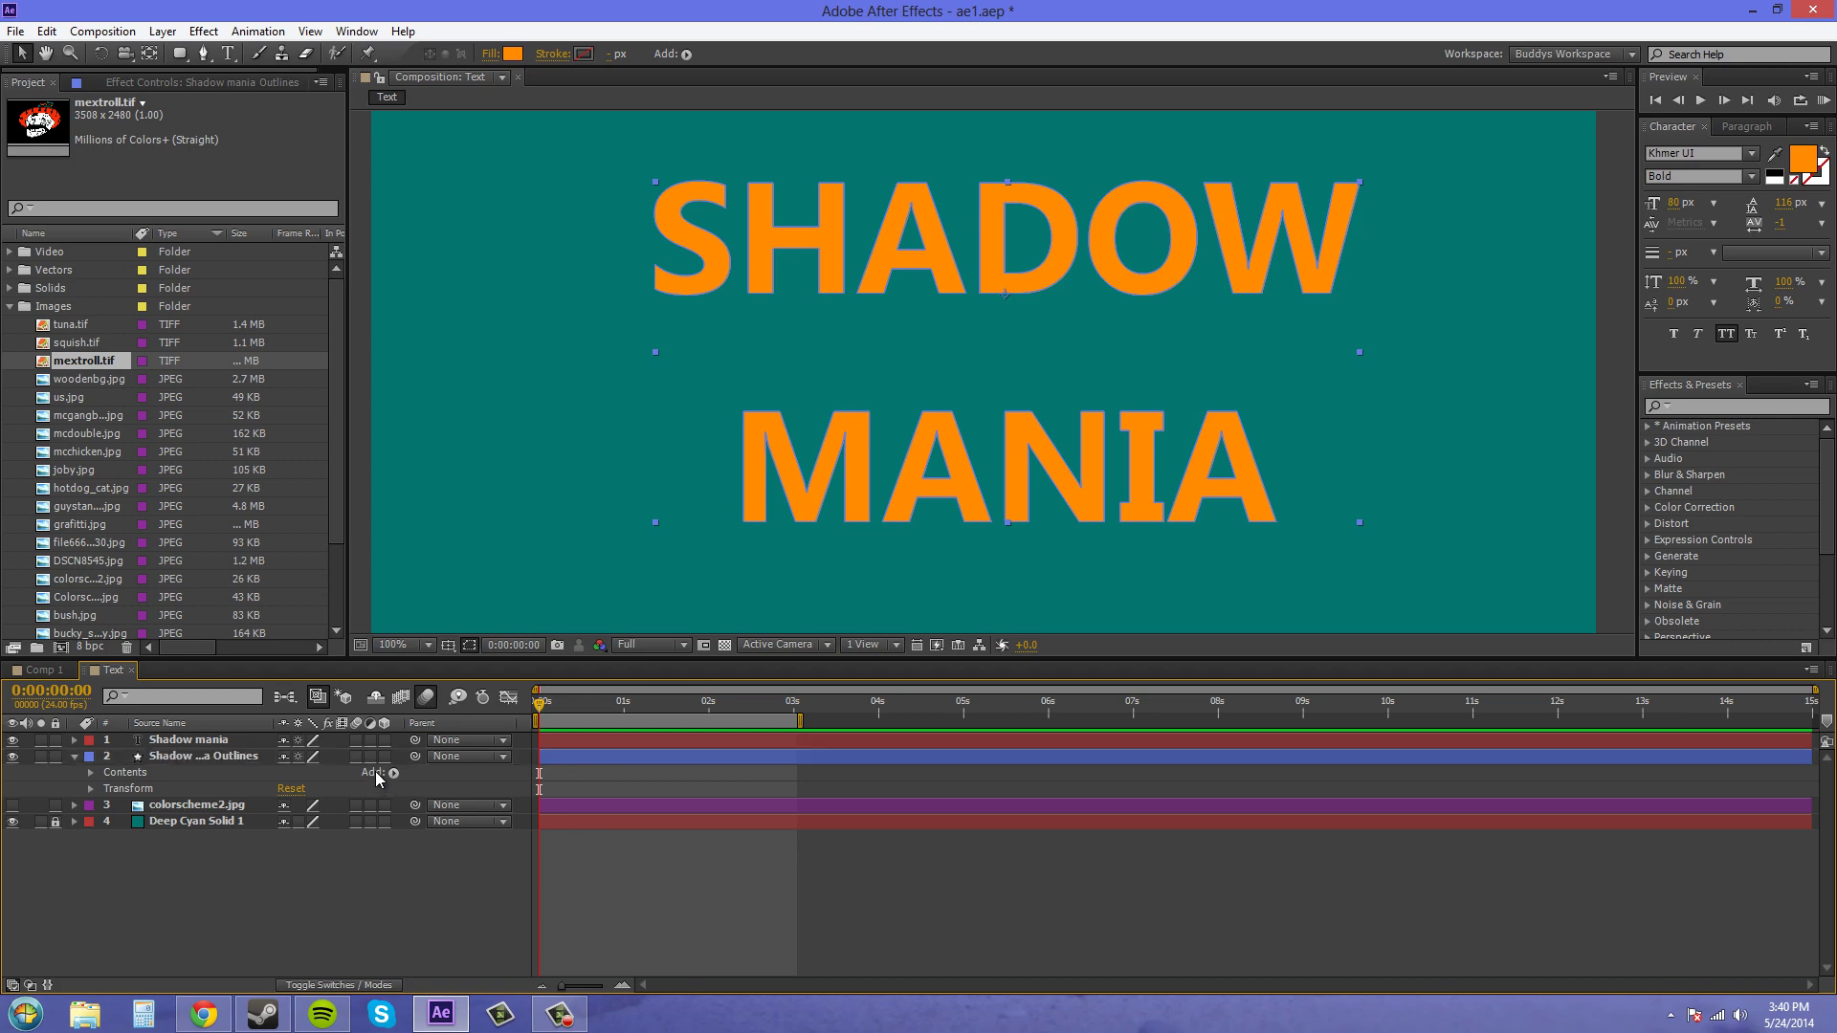
click(394, 773)
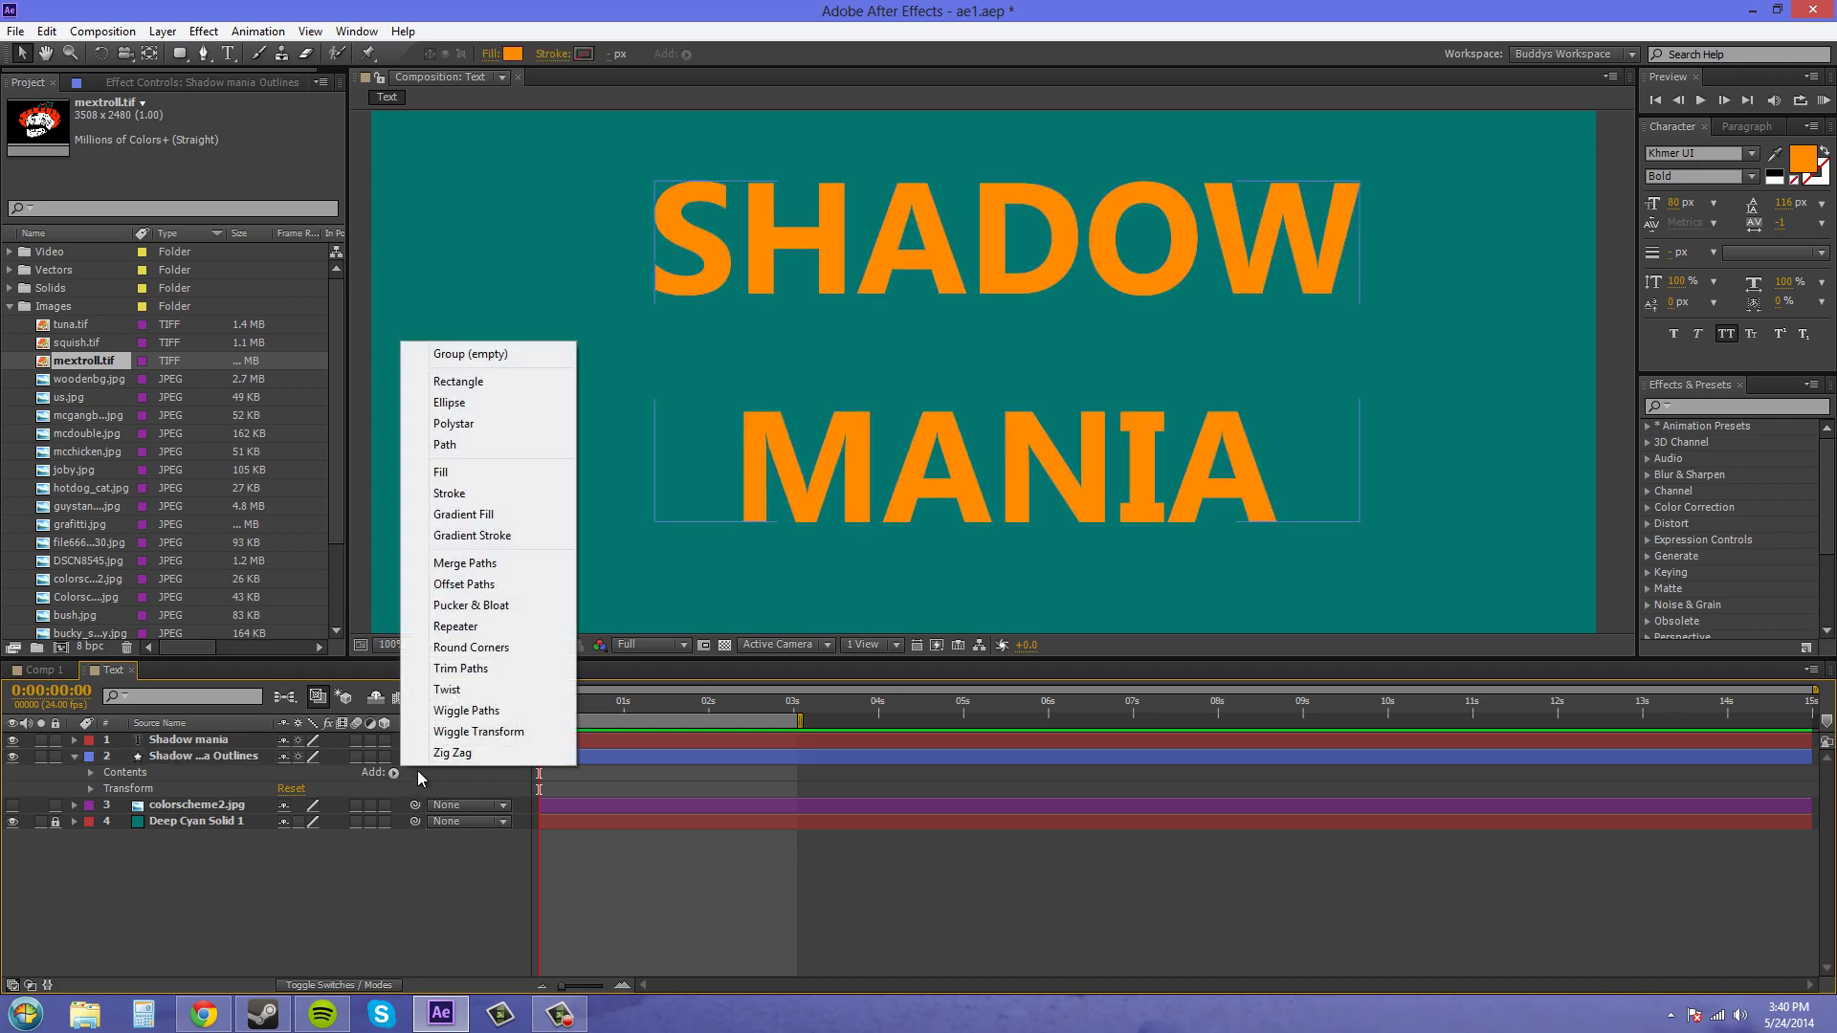
click(456, 626)
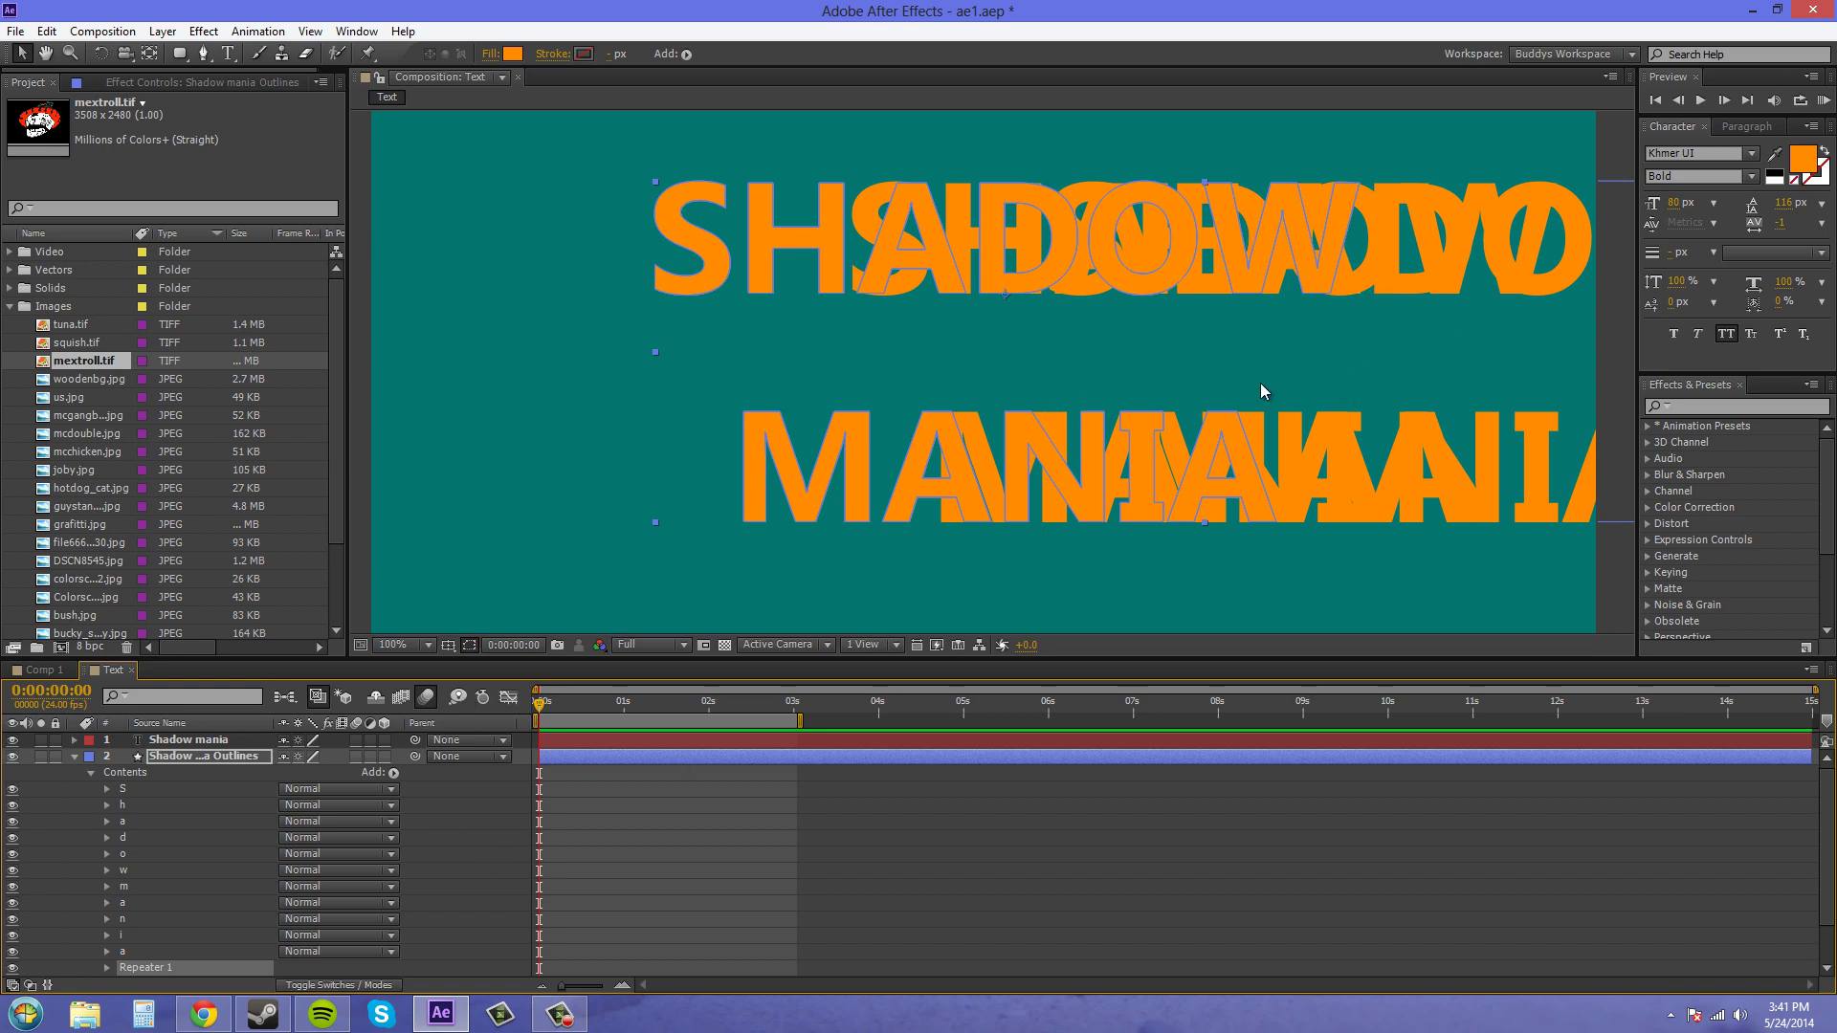
Set the Repeater 1 transform Position offset to 1.0, 1.0.
scroll(254, 841, down, 1)
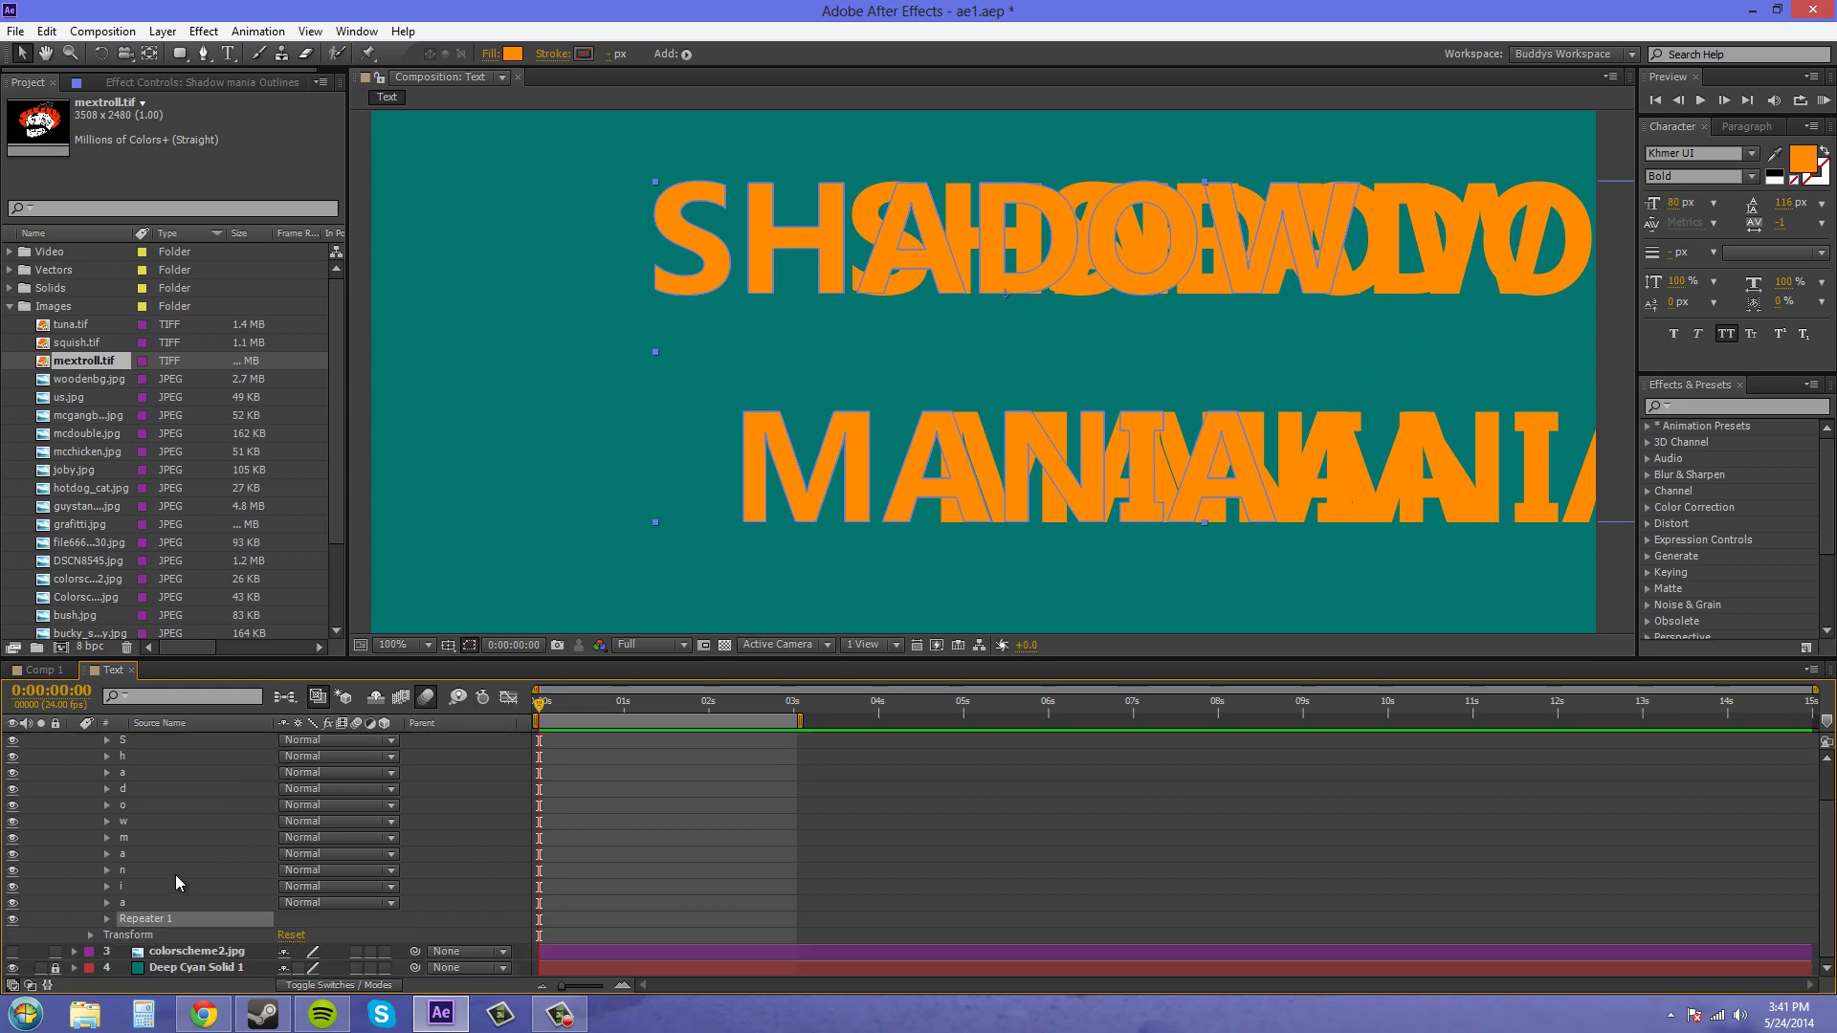
click(106, 920)
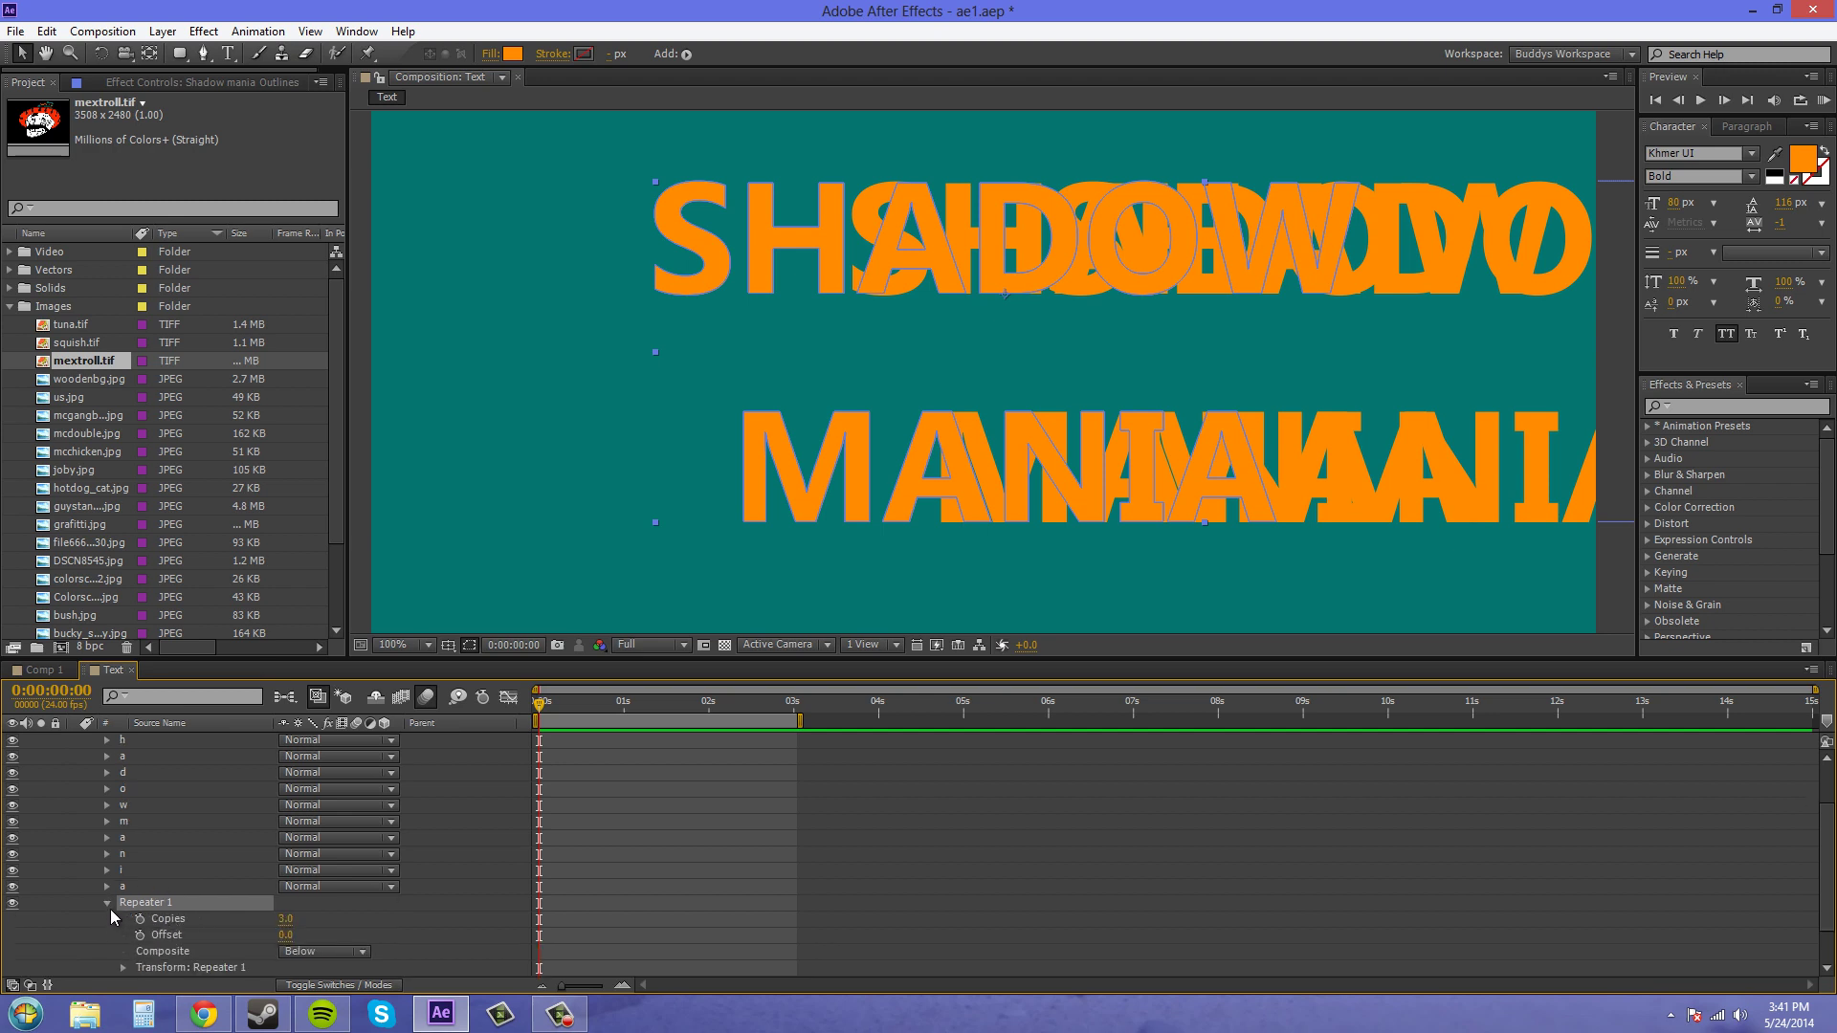
scroll(122, 904, down, 1)
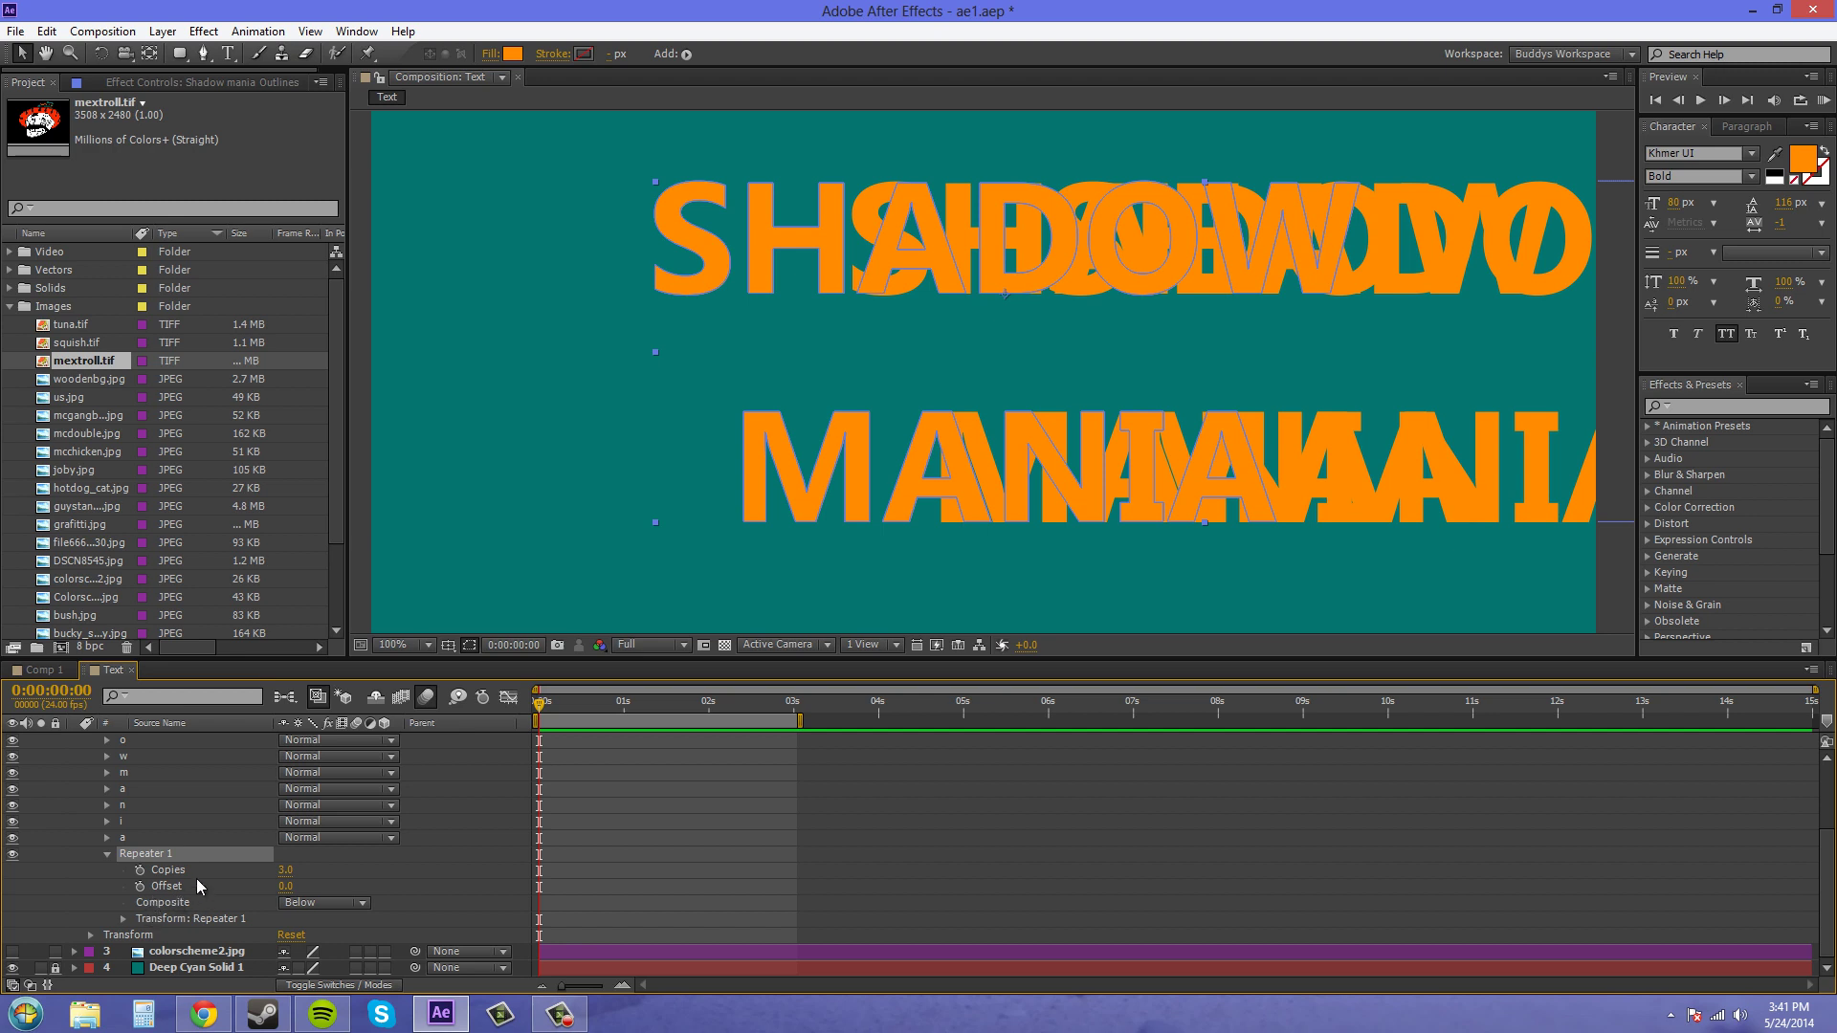
click(122, 920)
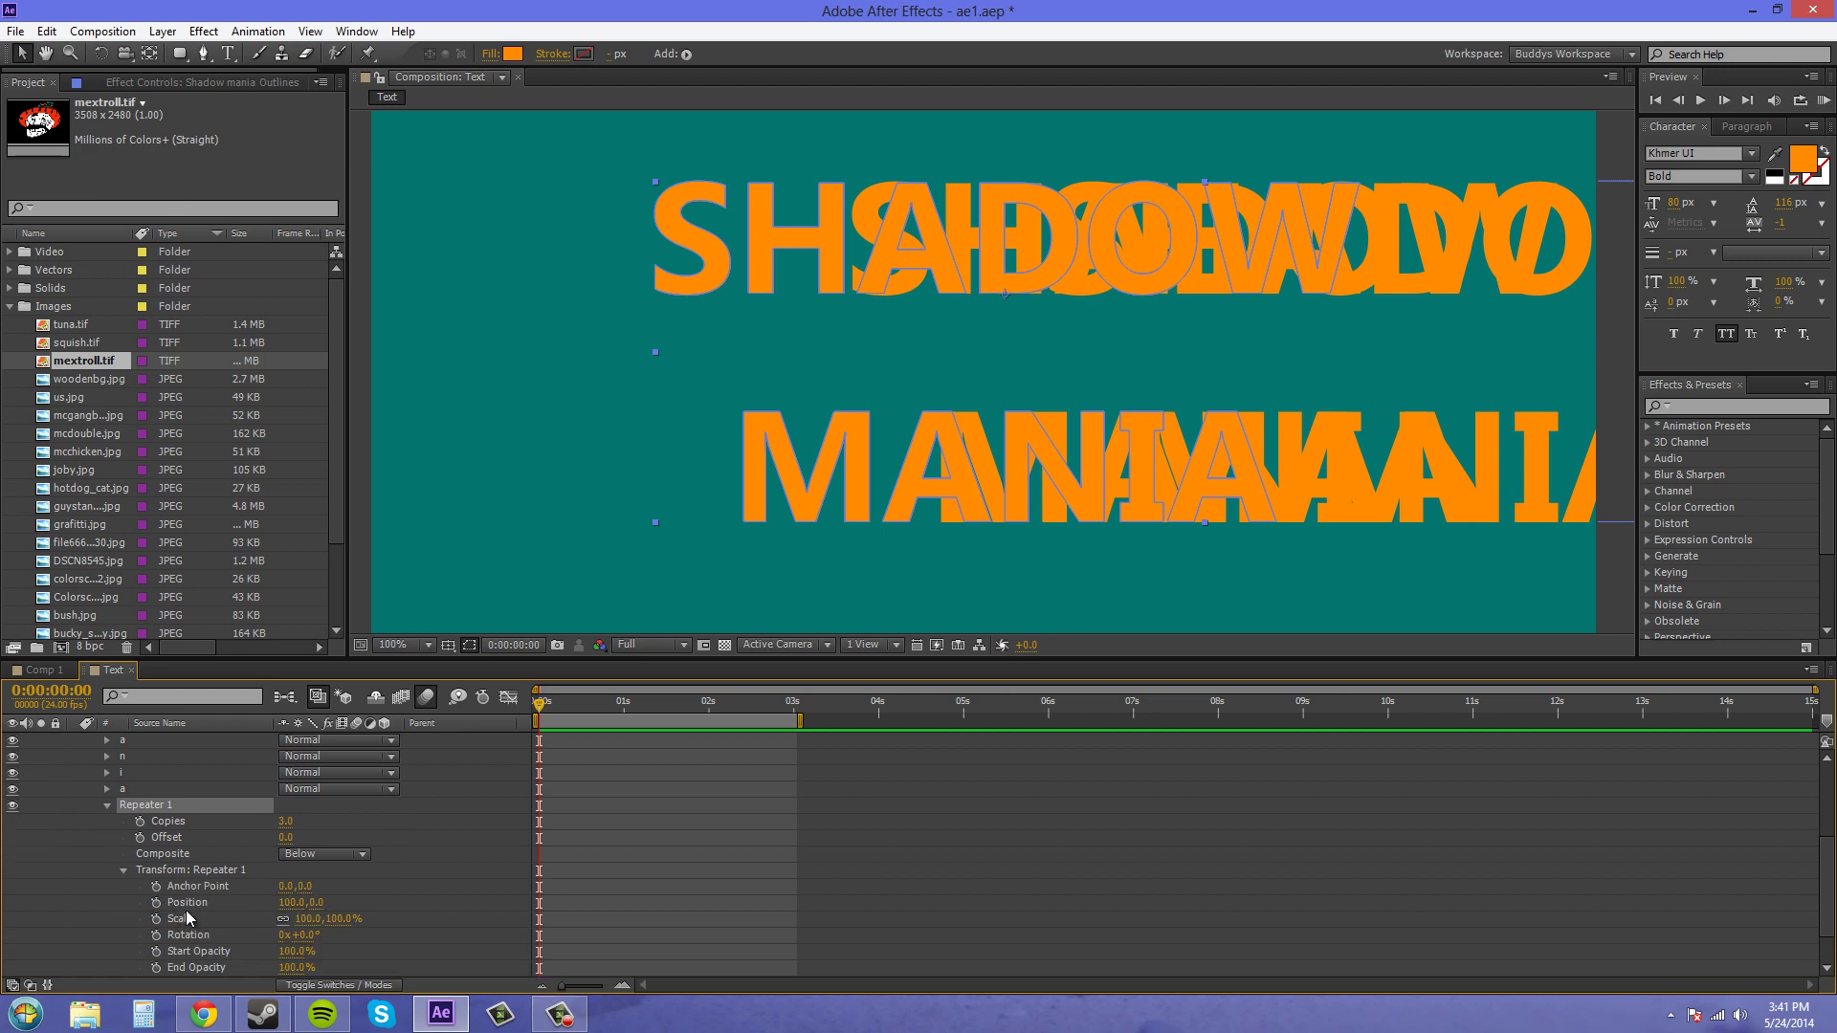
click(292, 903)
text(1)
key(Tab)
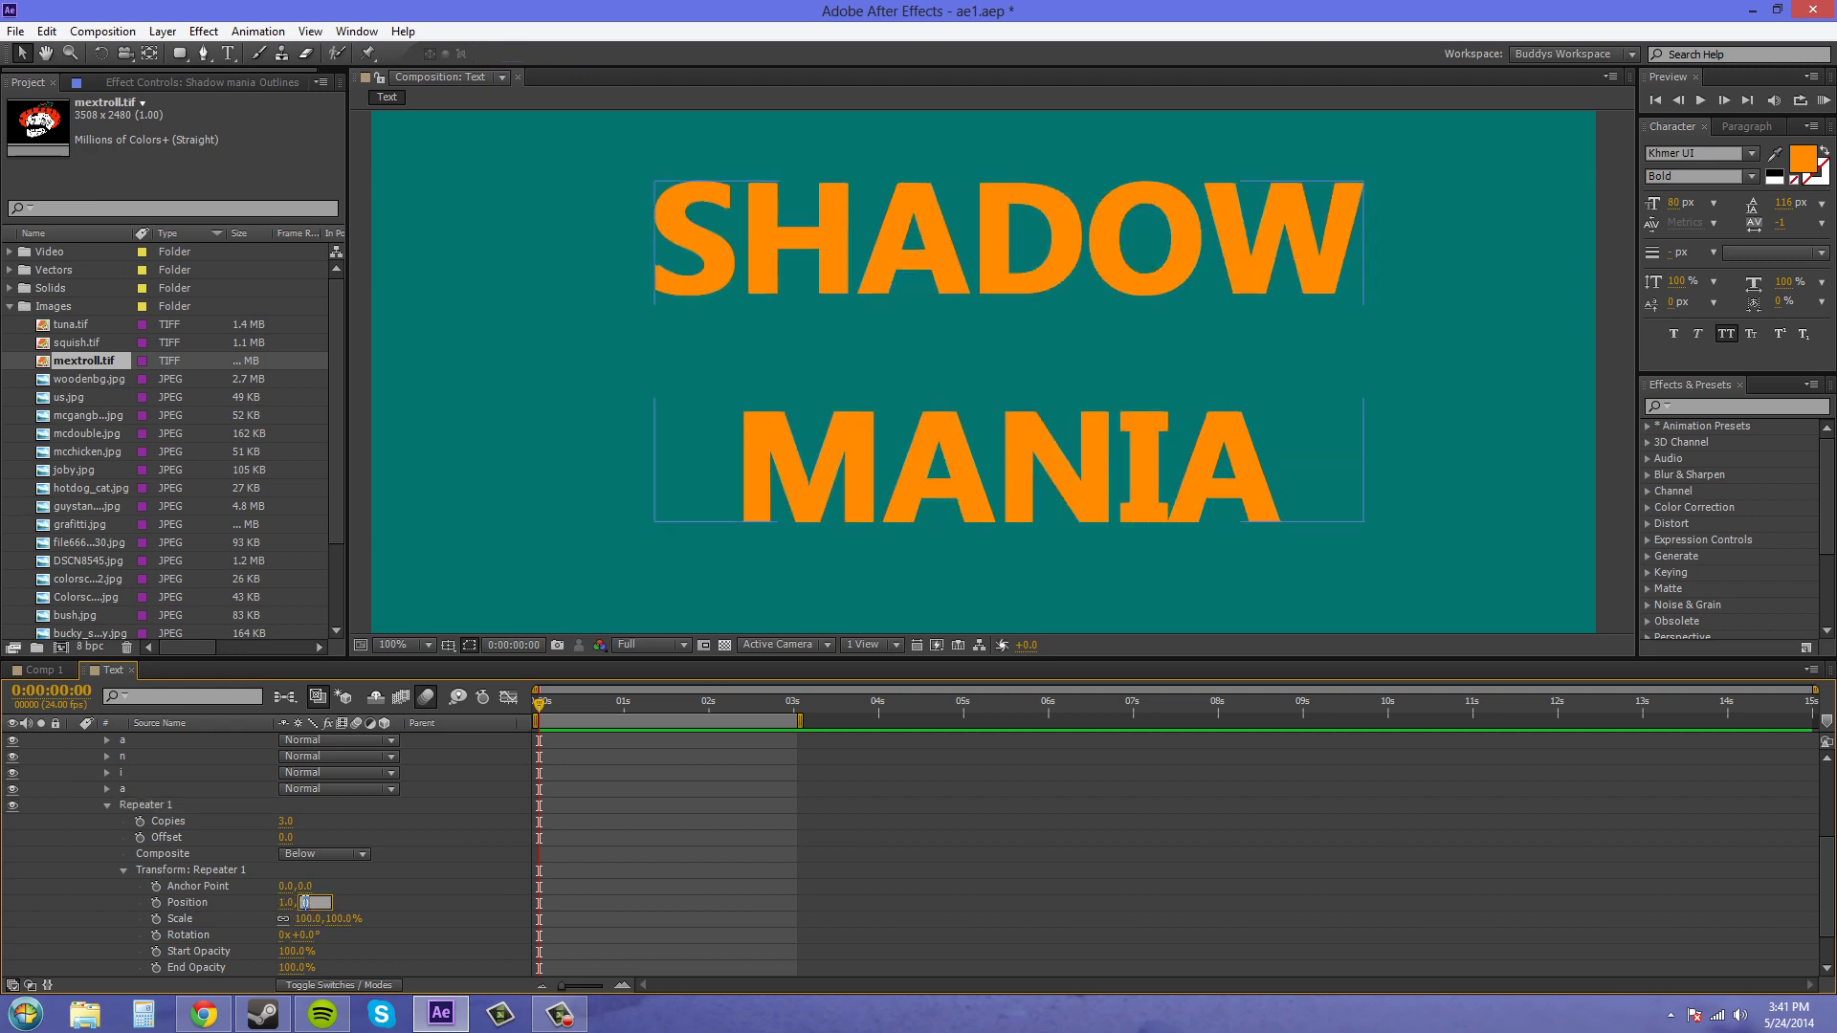
text(1)
key(Return)
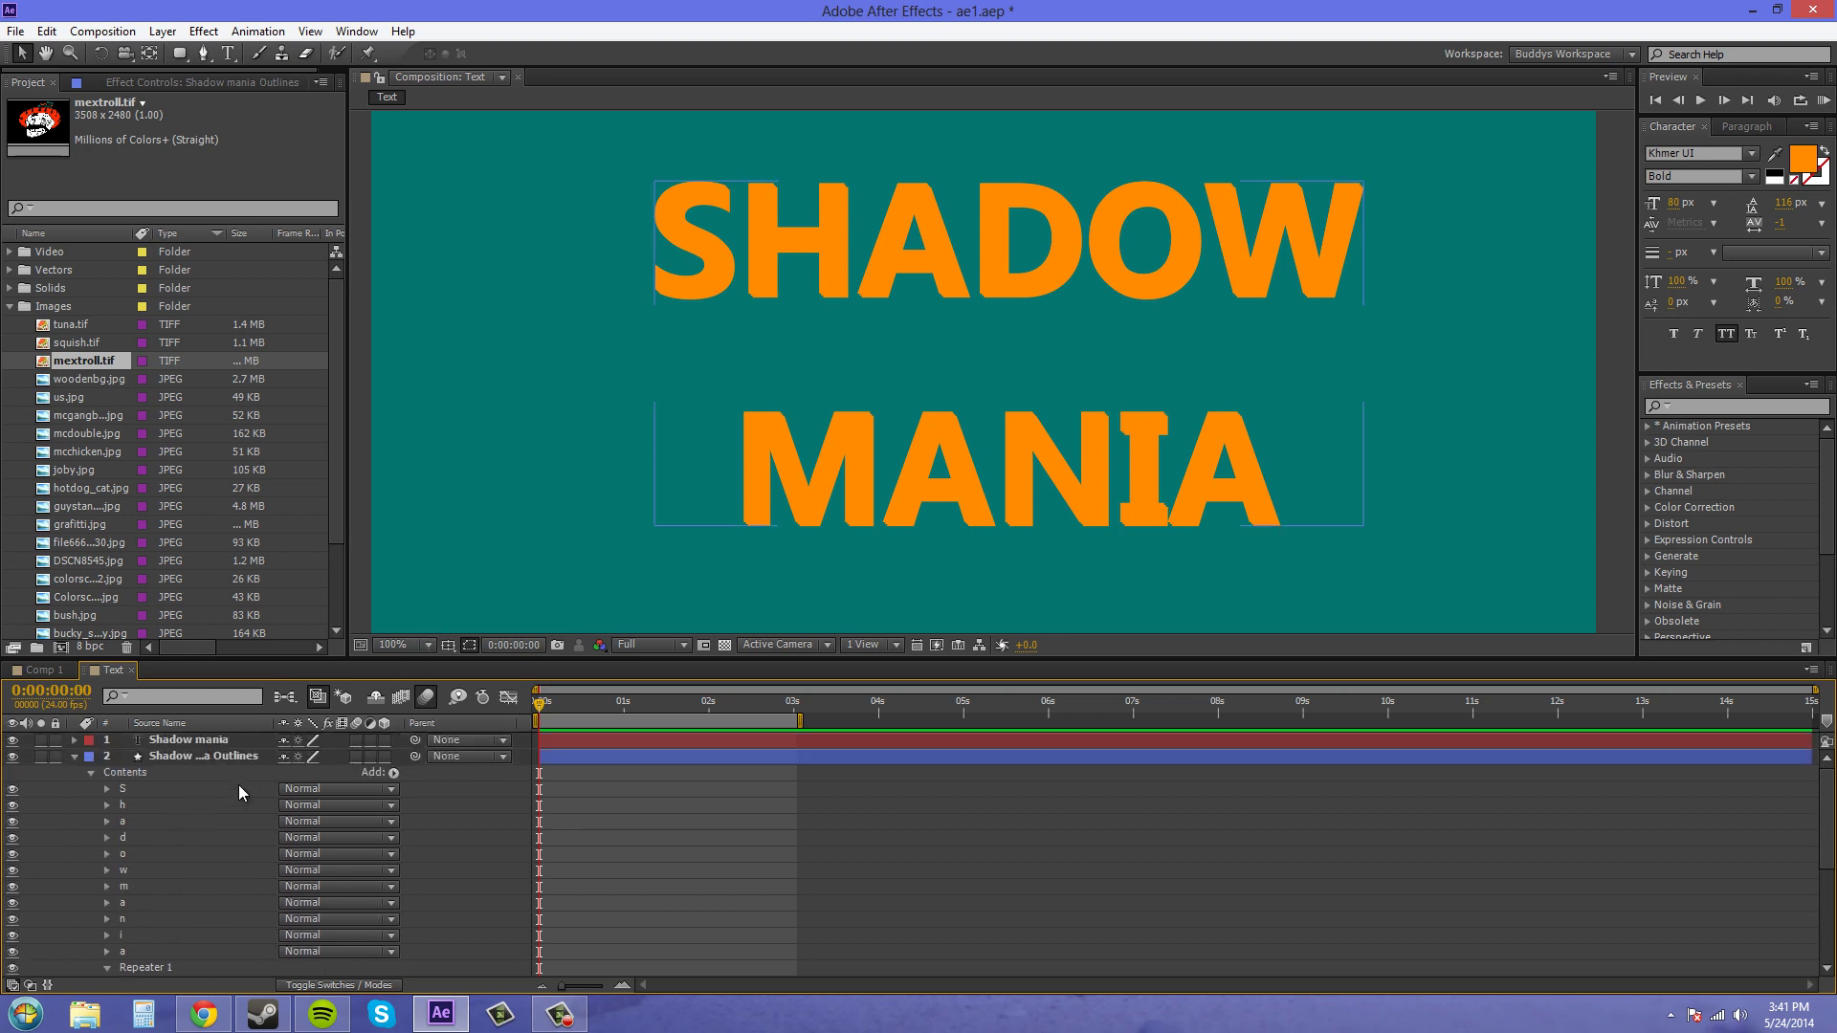
Show the colorscheme2.jpg bars and eyedropper the red bar into the outlines layer's Fill.
click(191, 755)
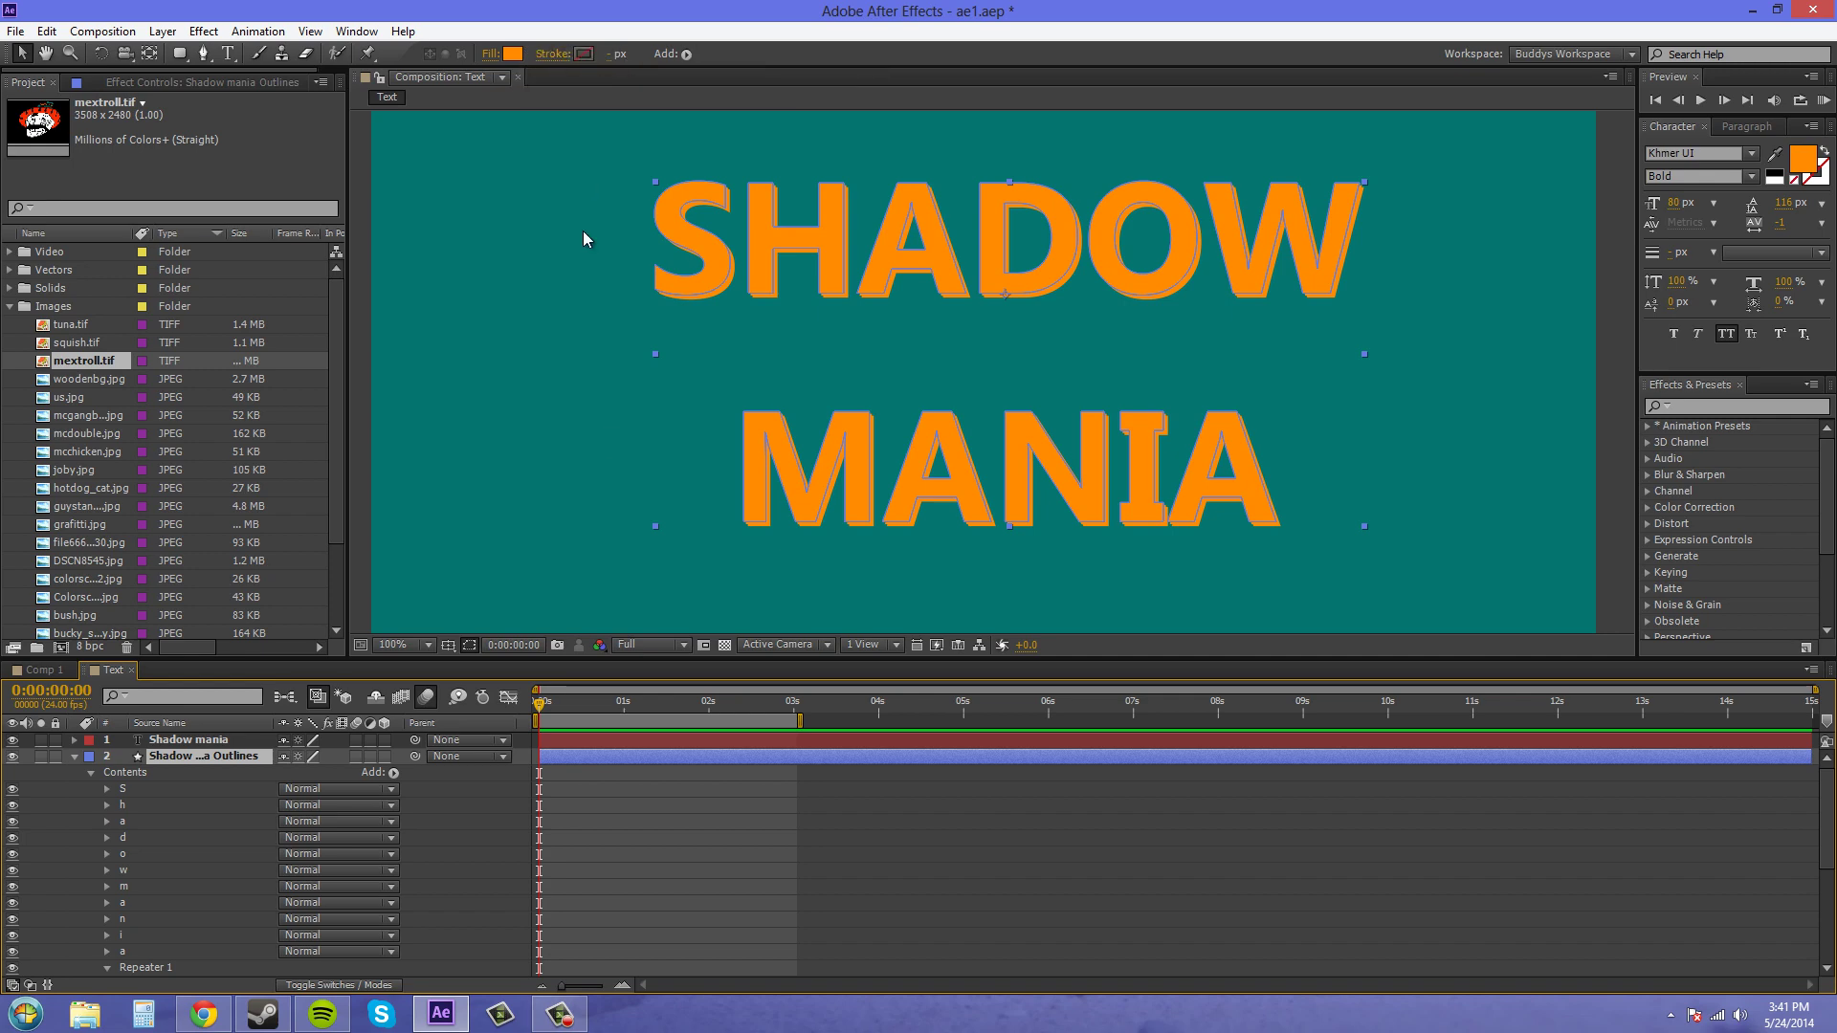
click(514, 54)
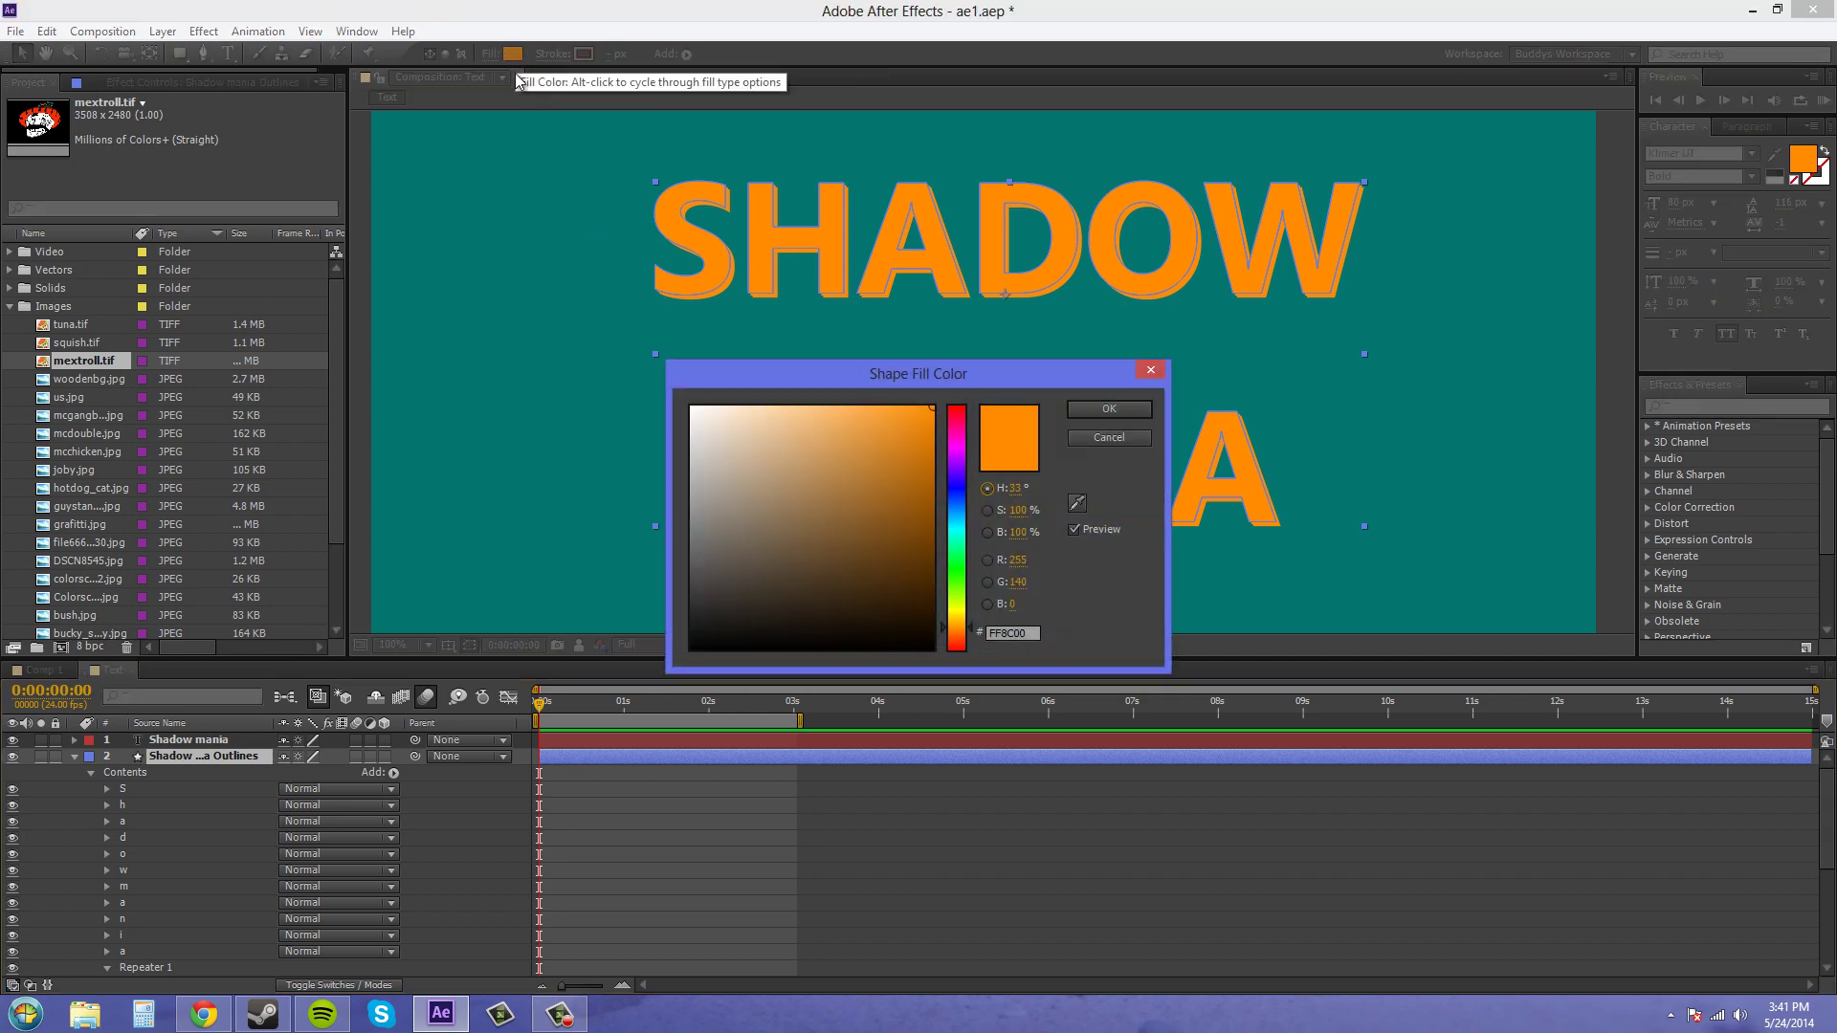
click(1115, 438)
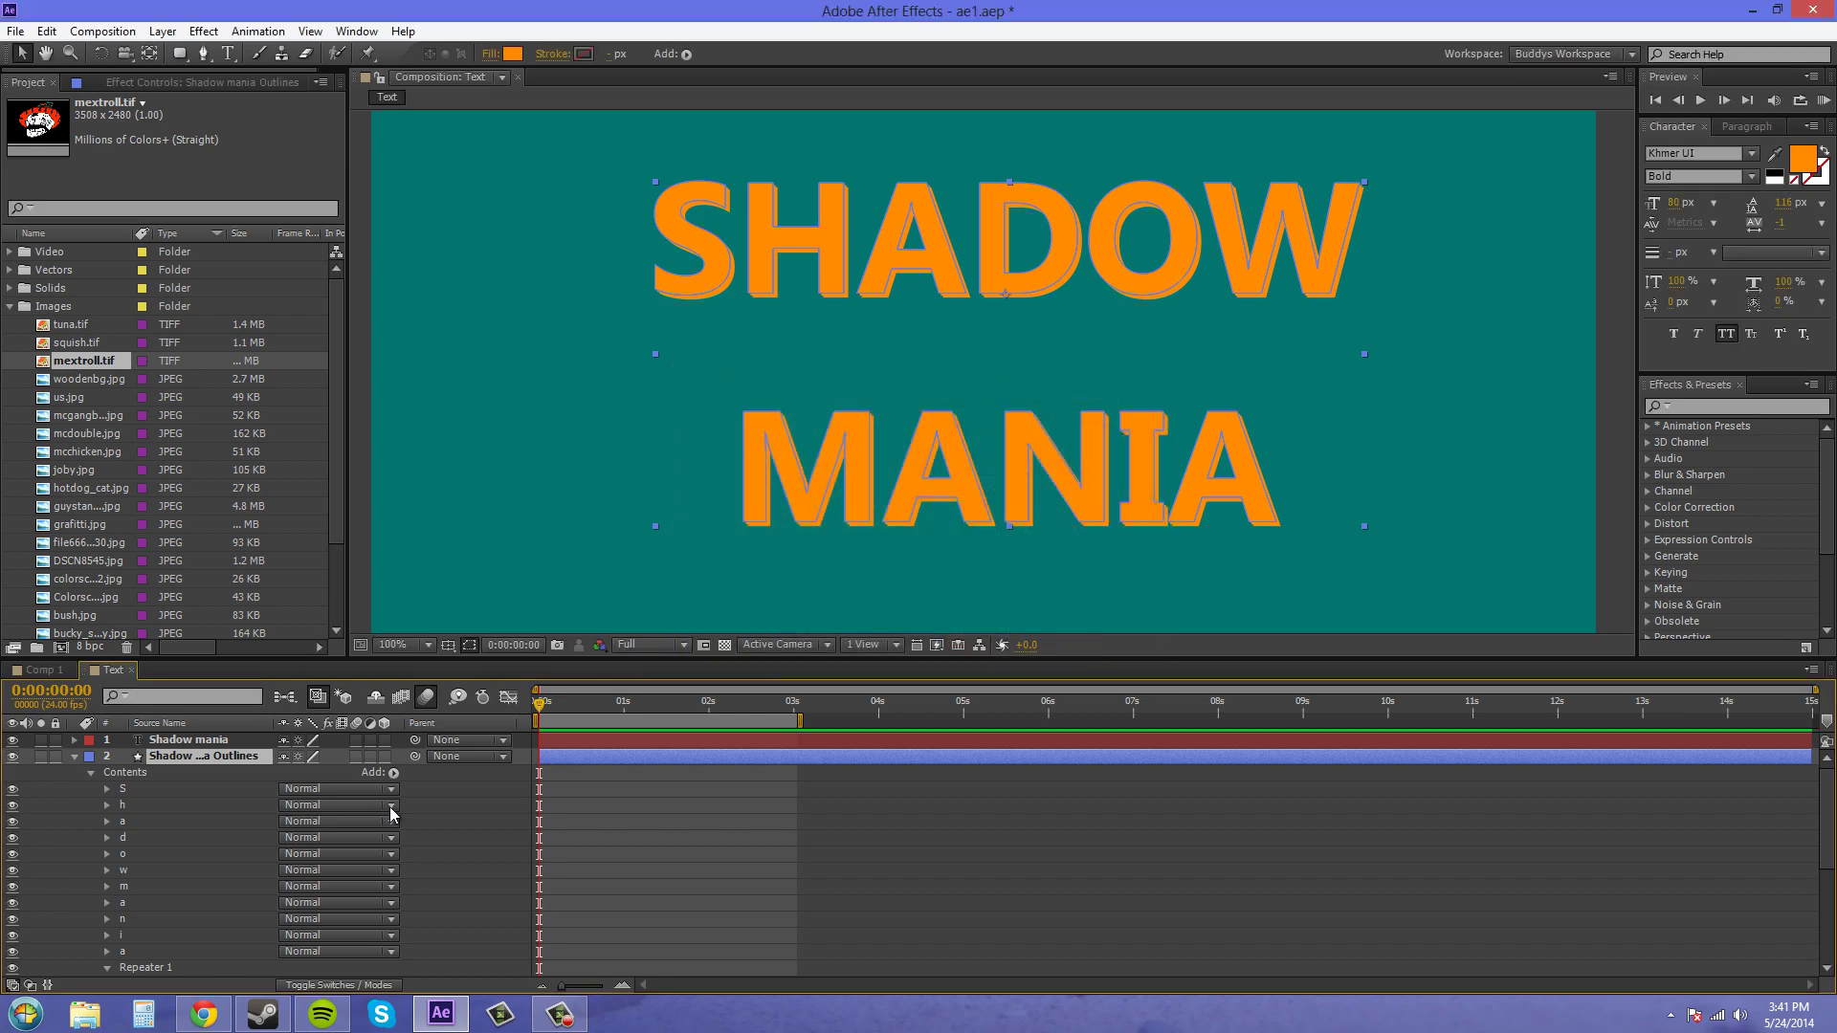
scroll(335, 837, down, 5)
click(12, 951)
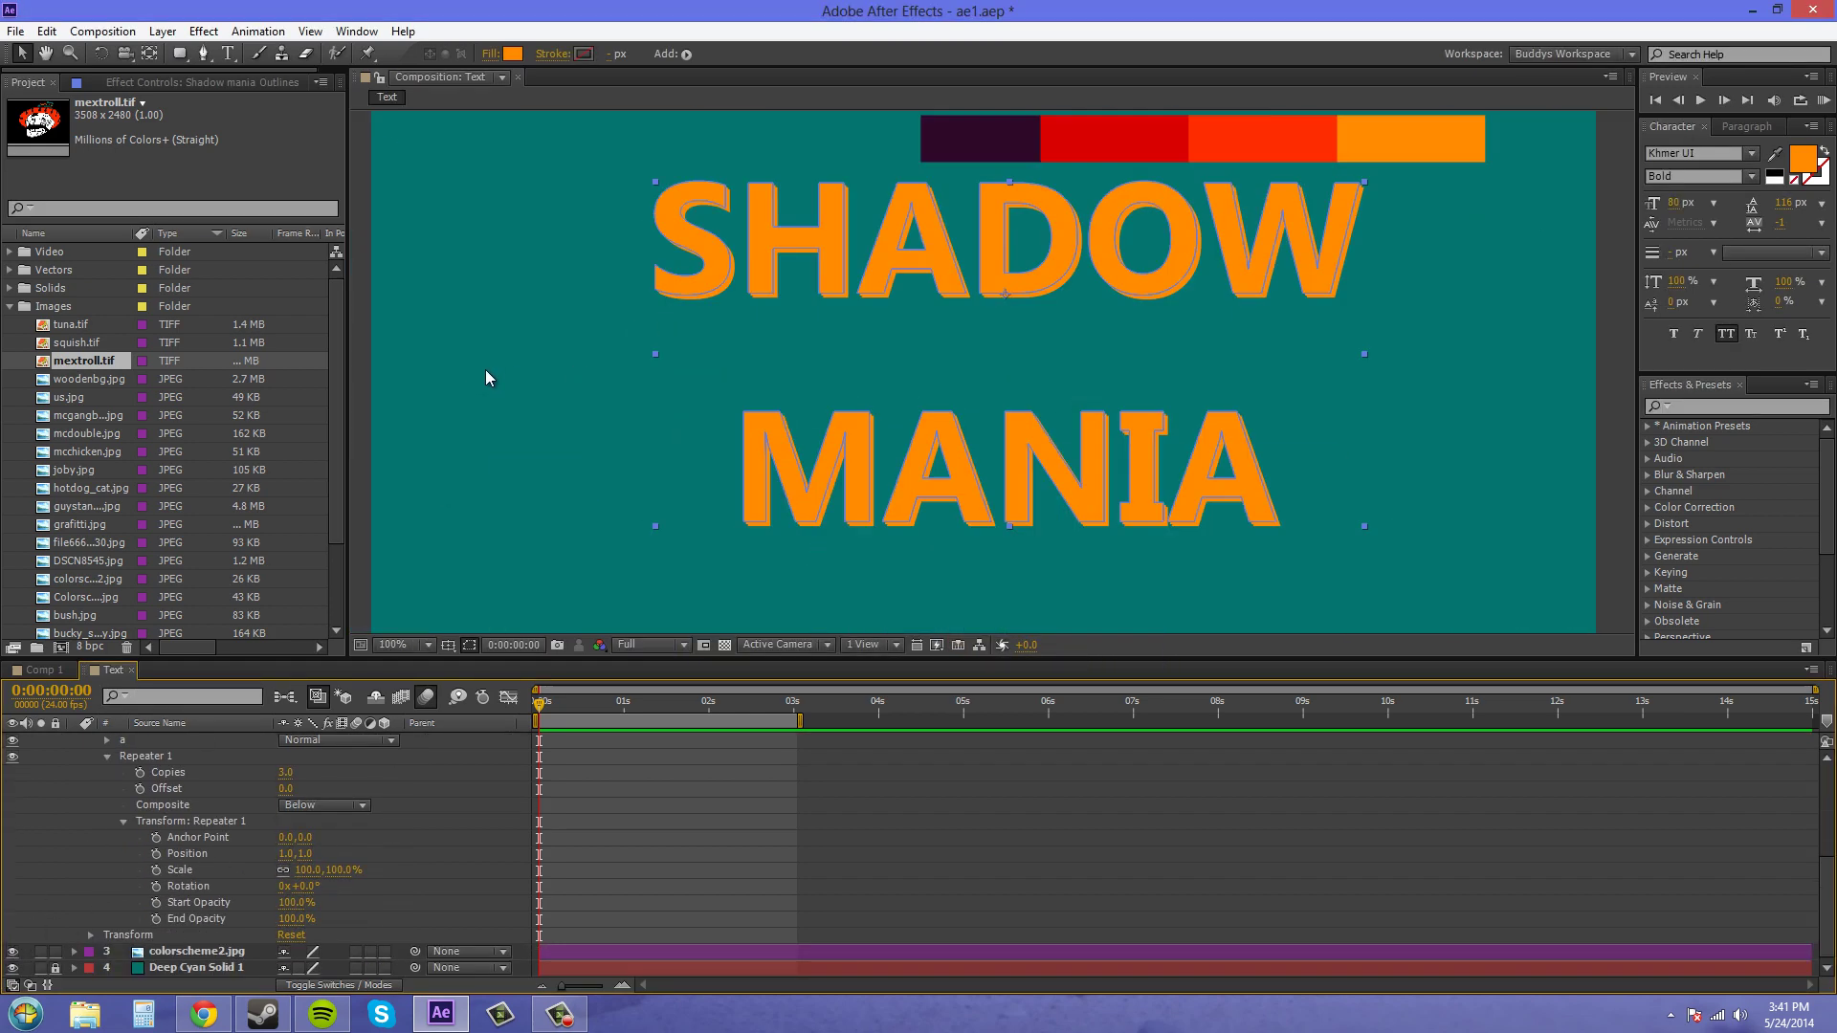
click(514, 55)
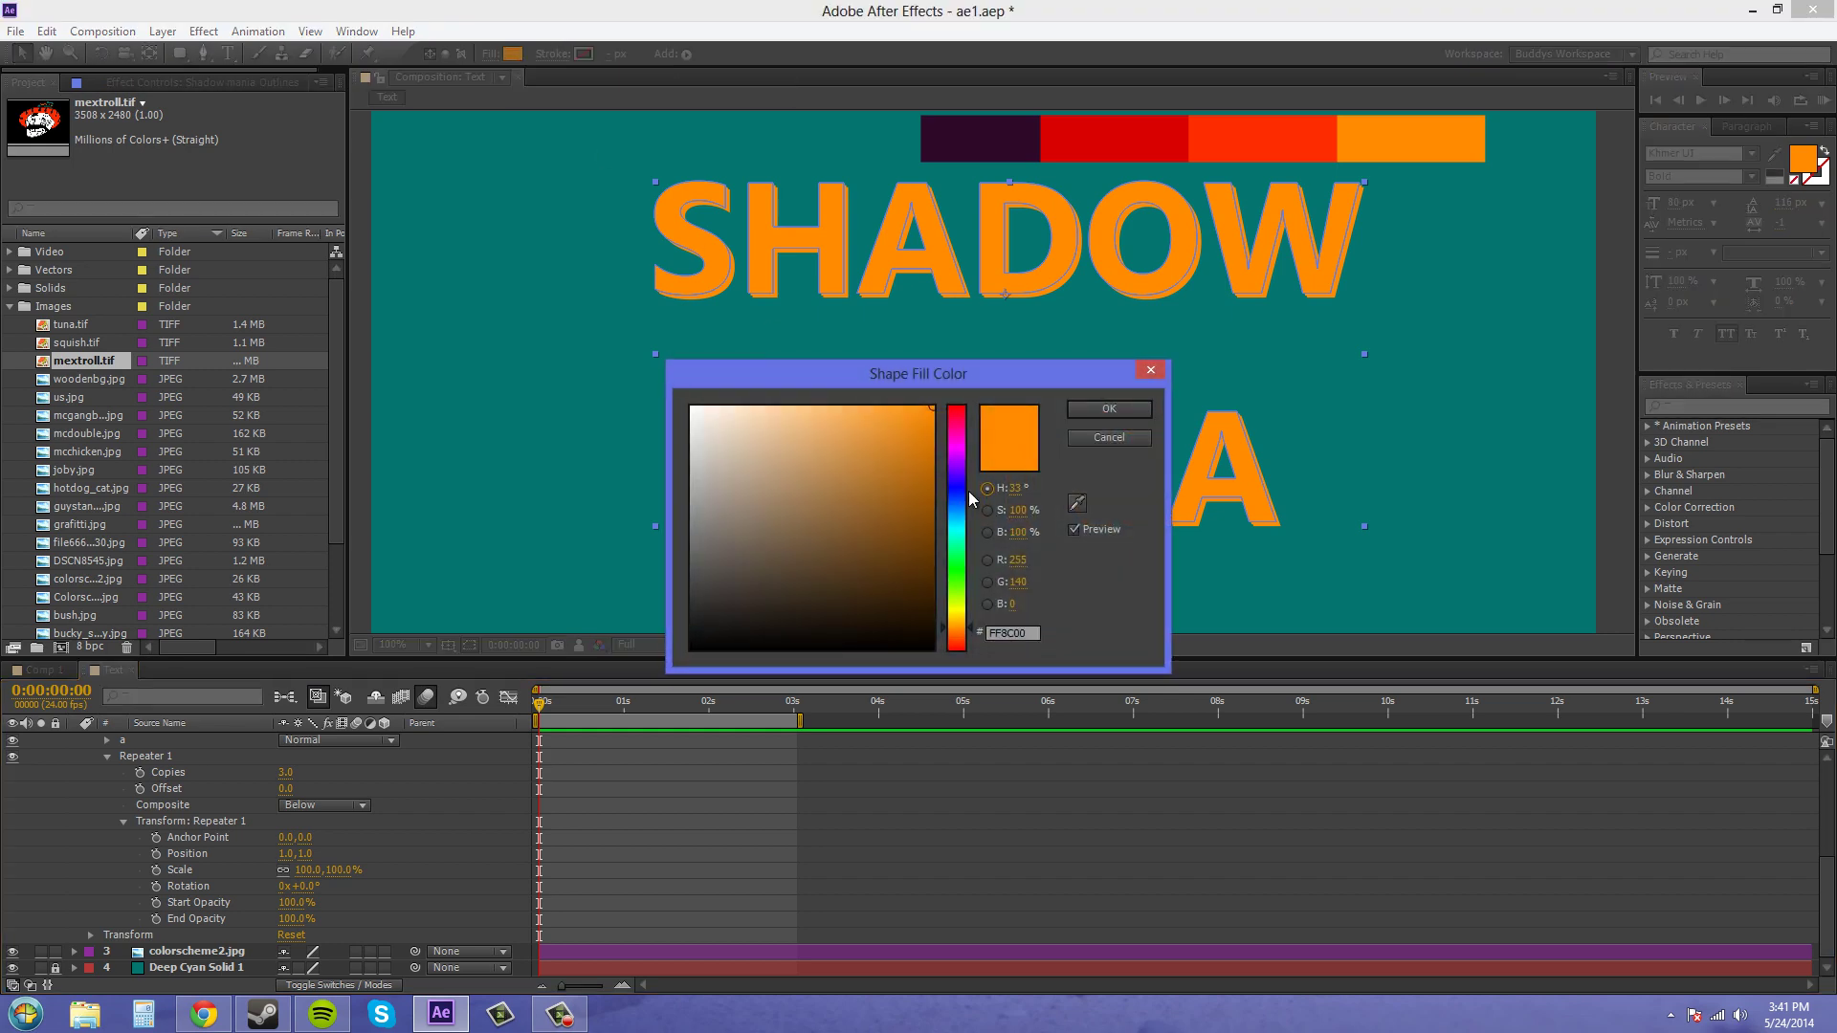
click(1080, 500)
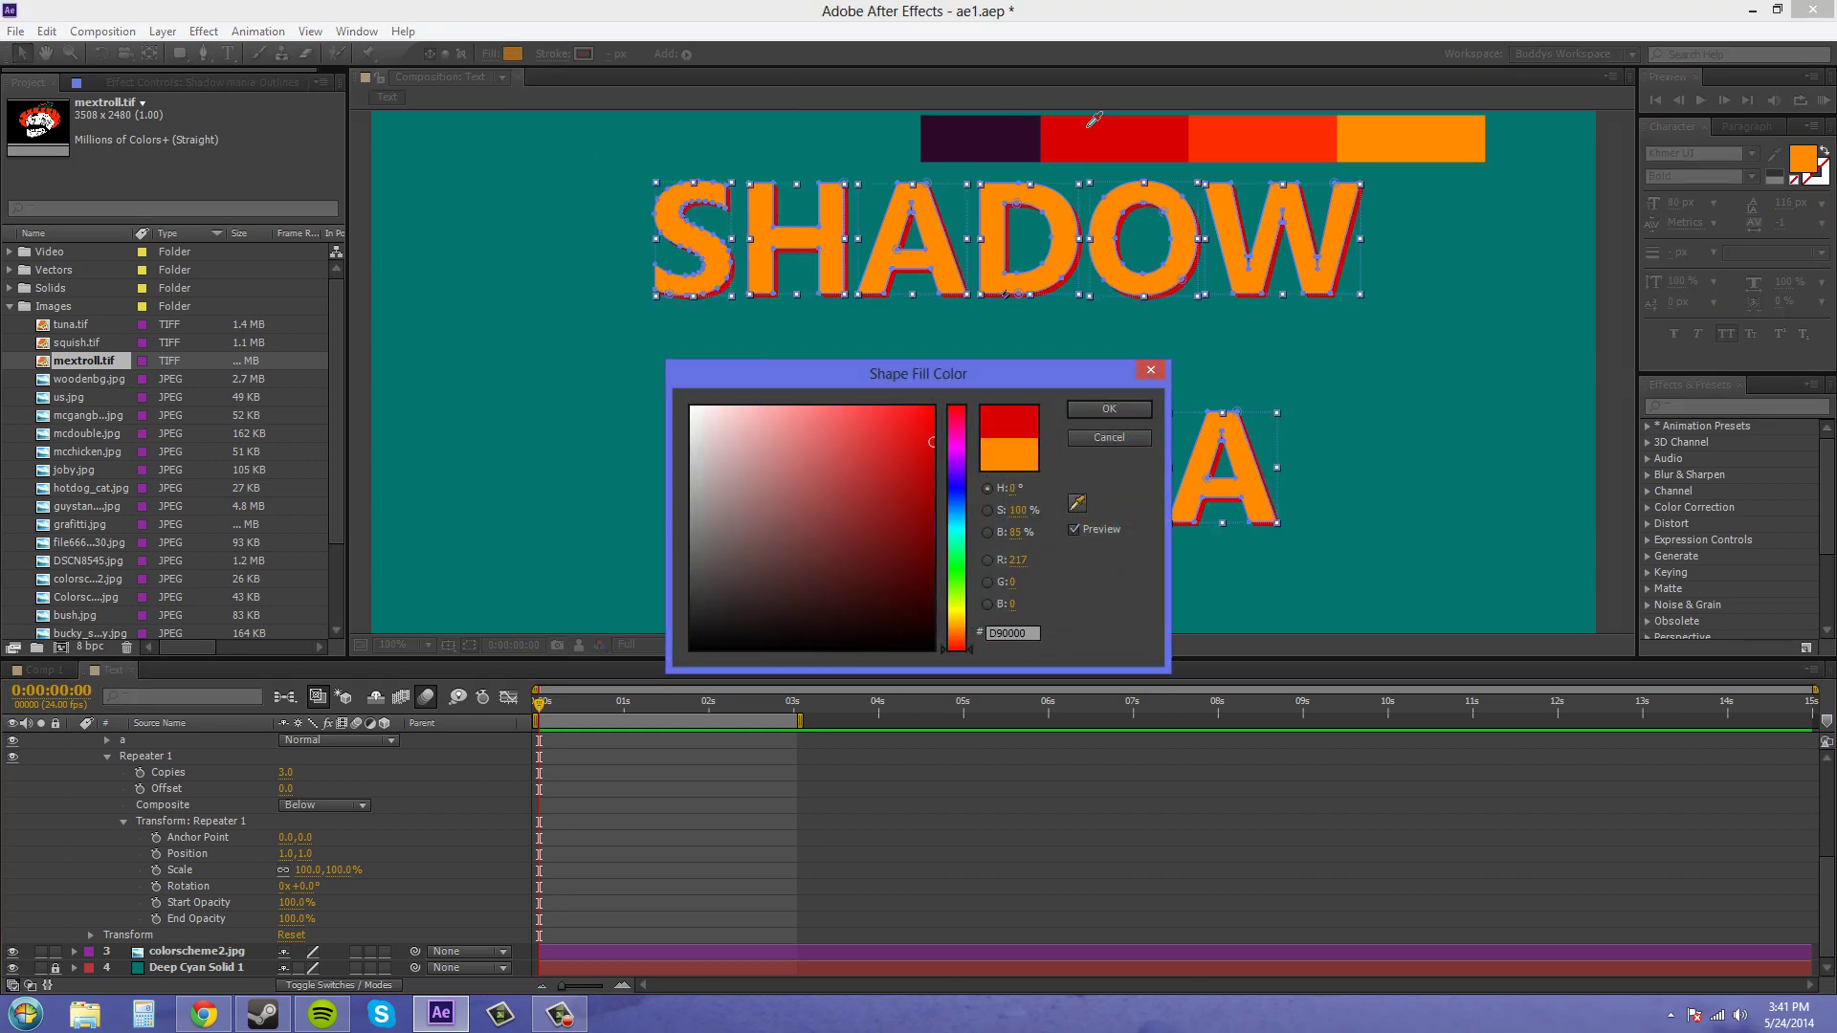
click(1135, 133)
Darken the fill to 680909 and raise Repeater Copies to about 32.
drag(924, 462, 914, 550)
click(1102, 412)
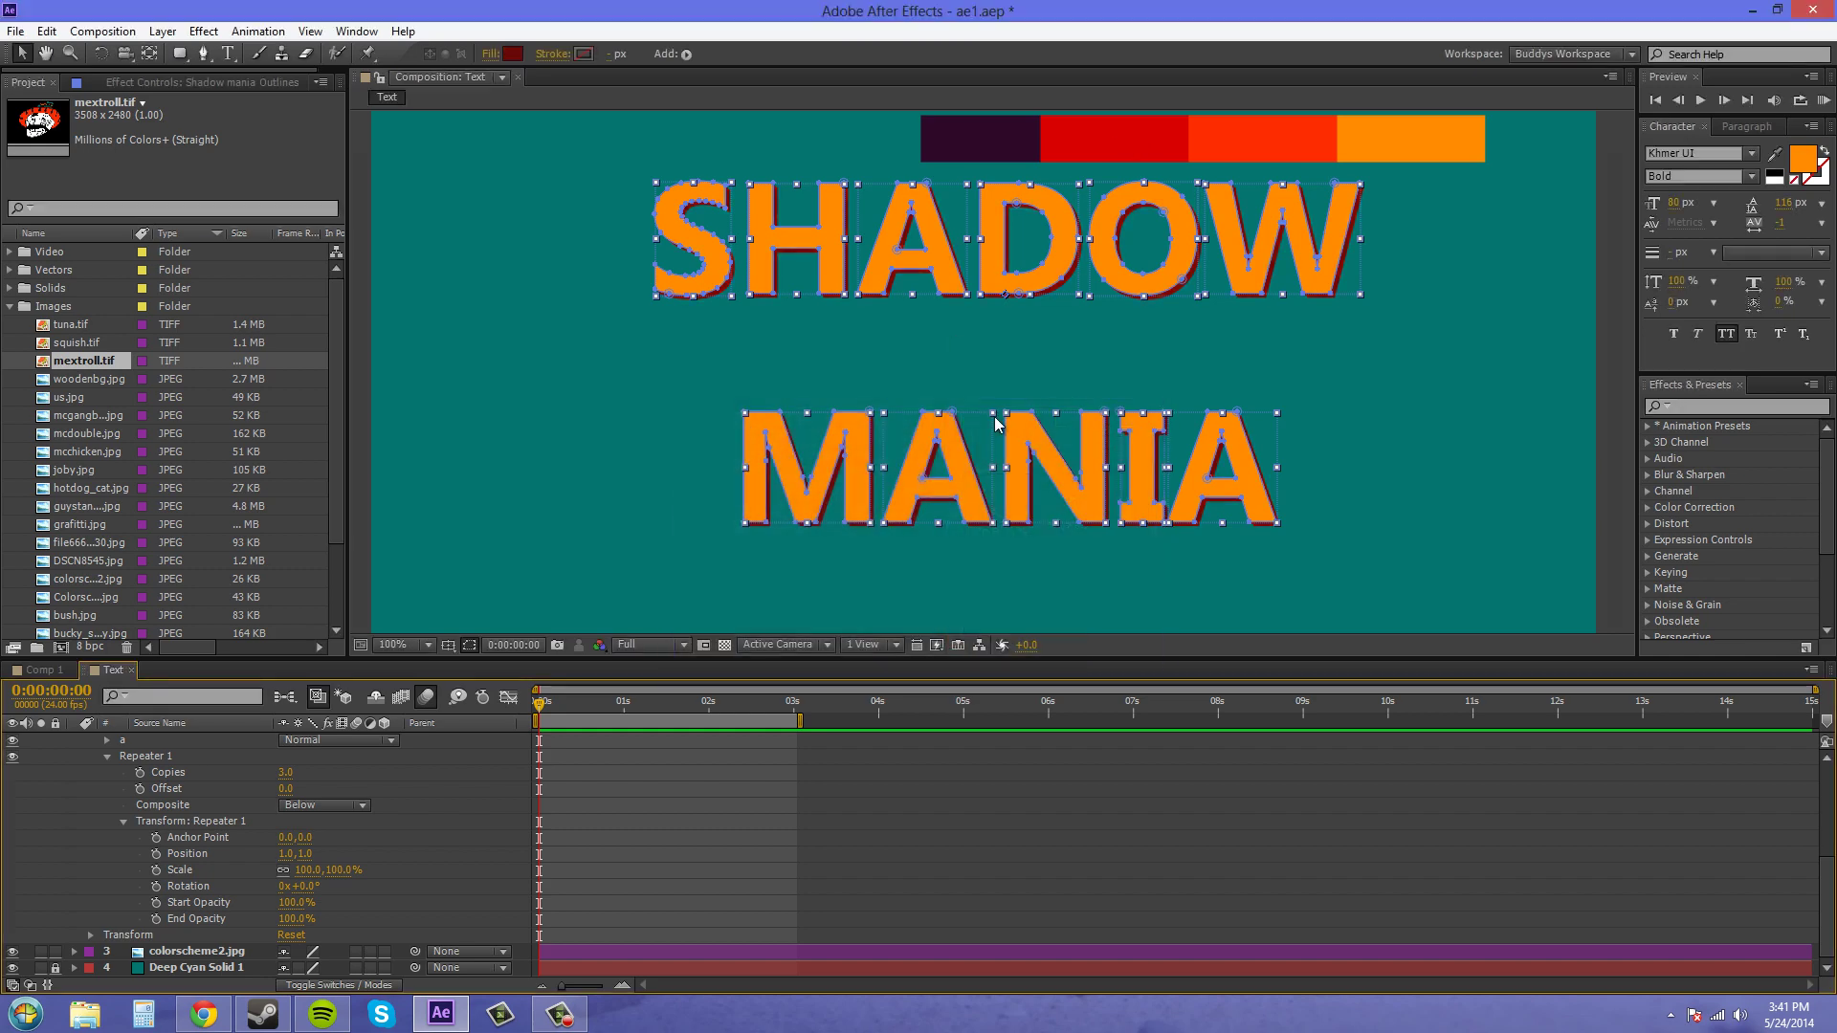
click(570, 390)
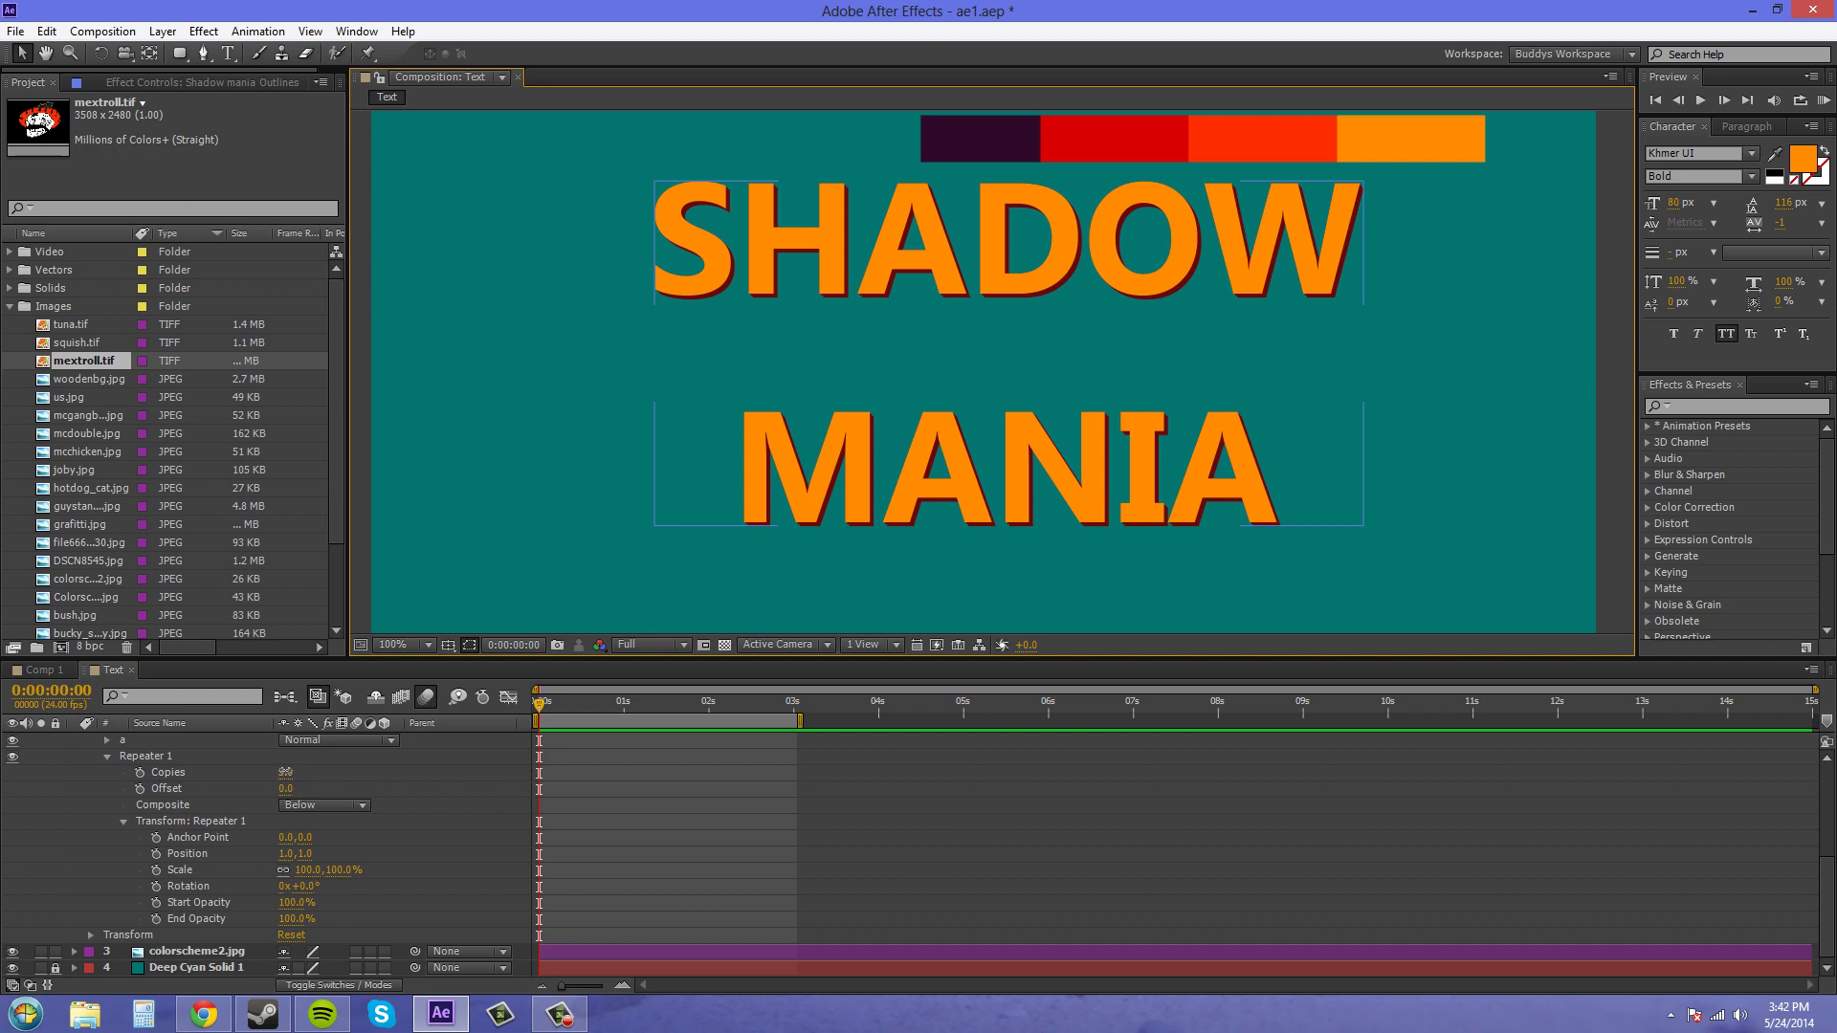
drag(289, 783, 308, 767)
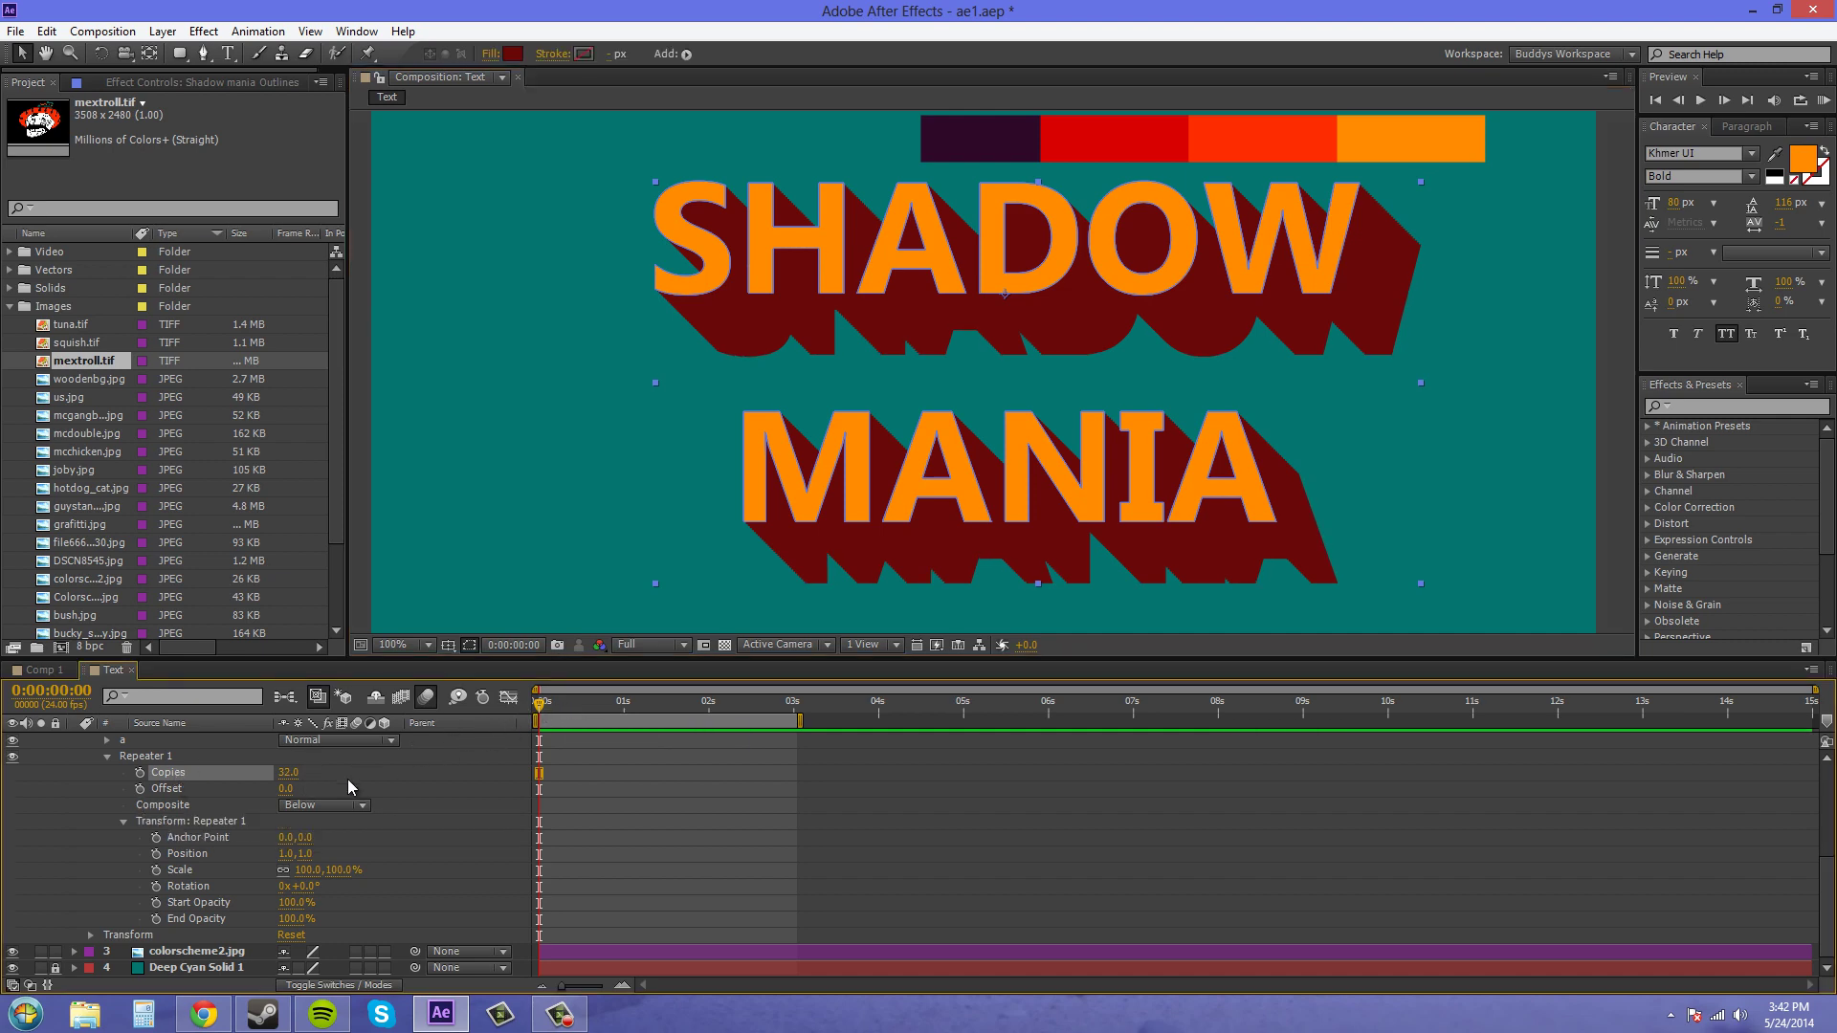
Set Repeater Copies to 1 and set a starting keyframe at 0s.
click(287, 772)
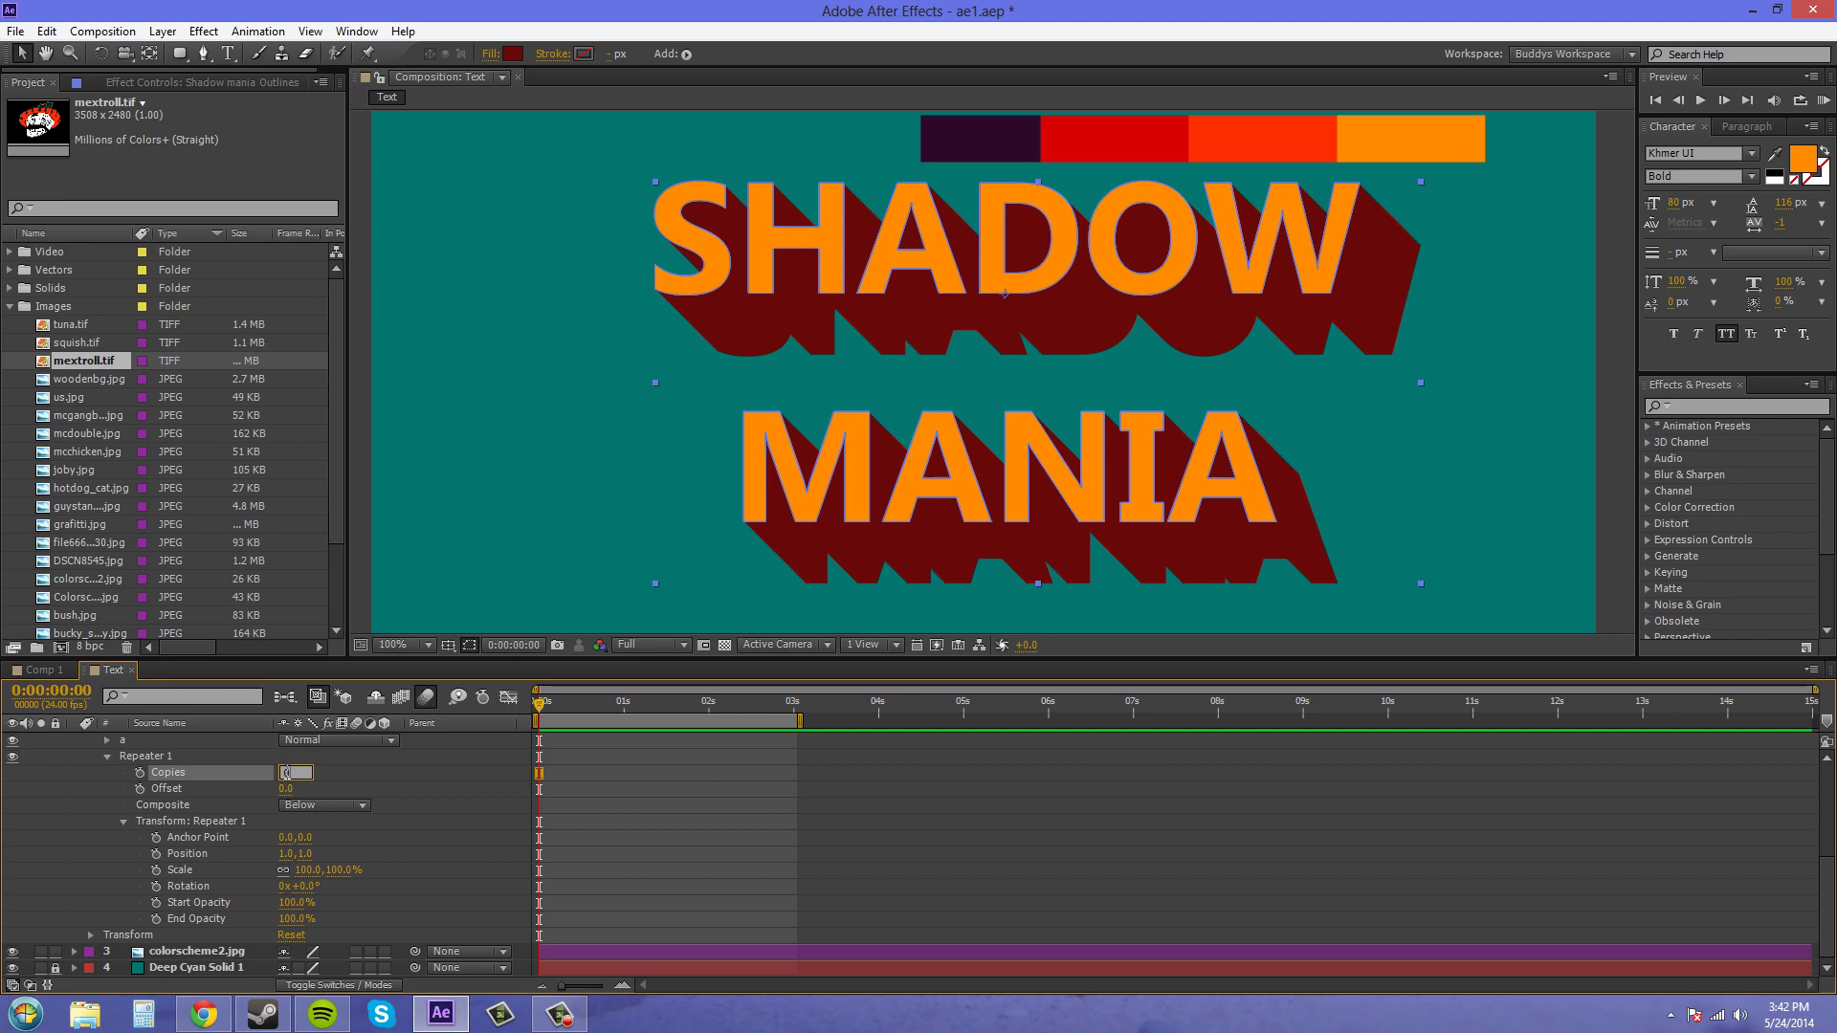
key(Return)
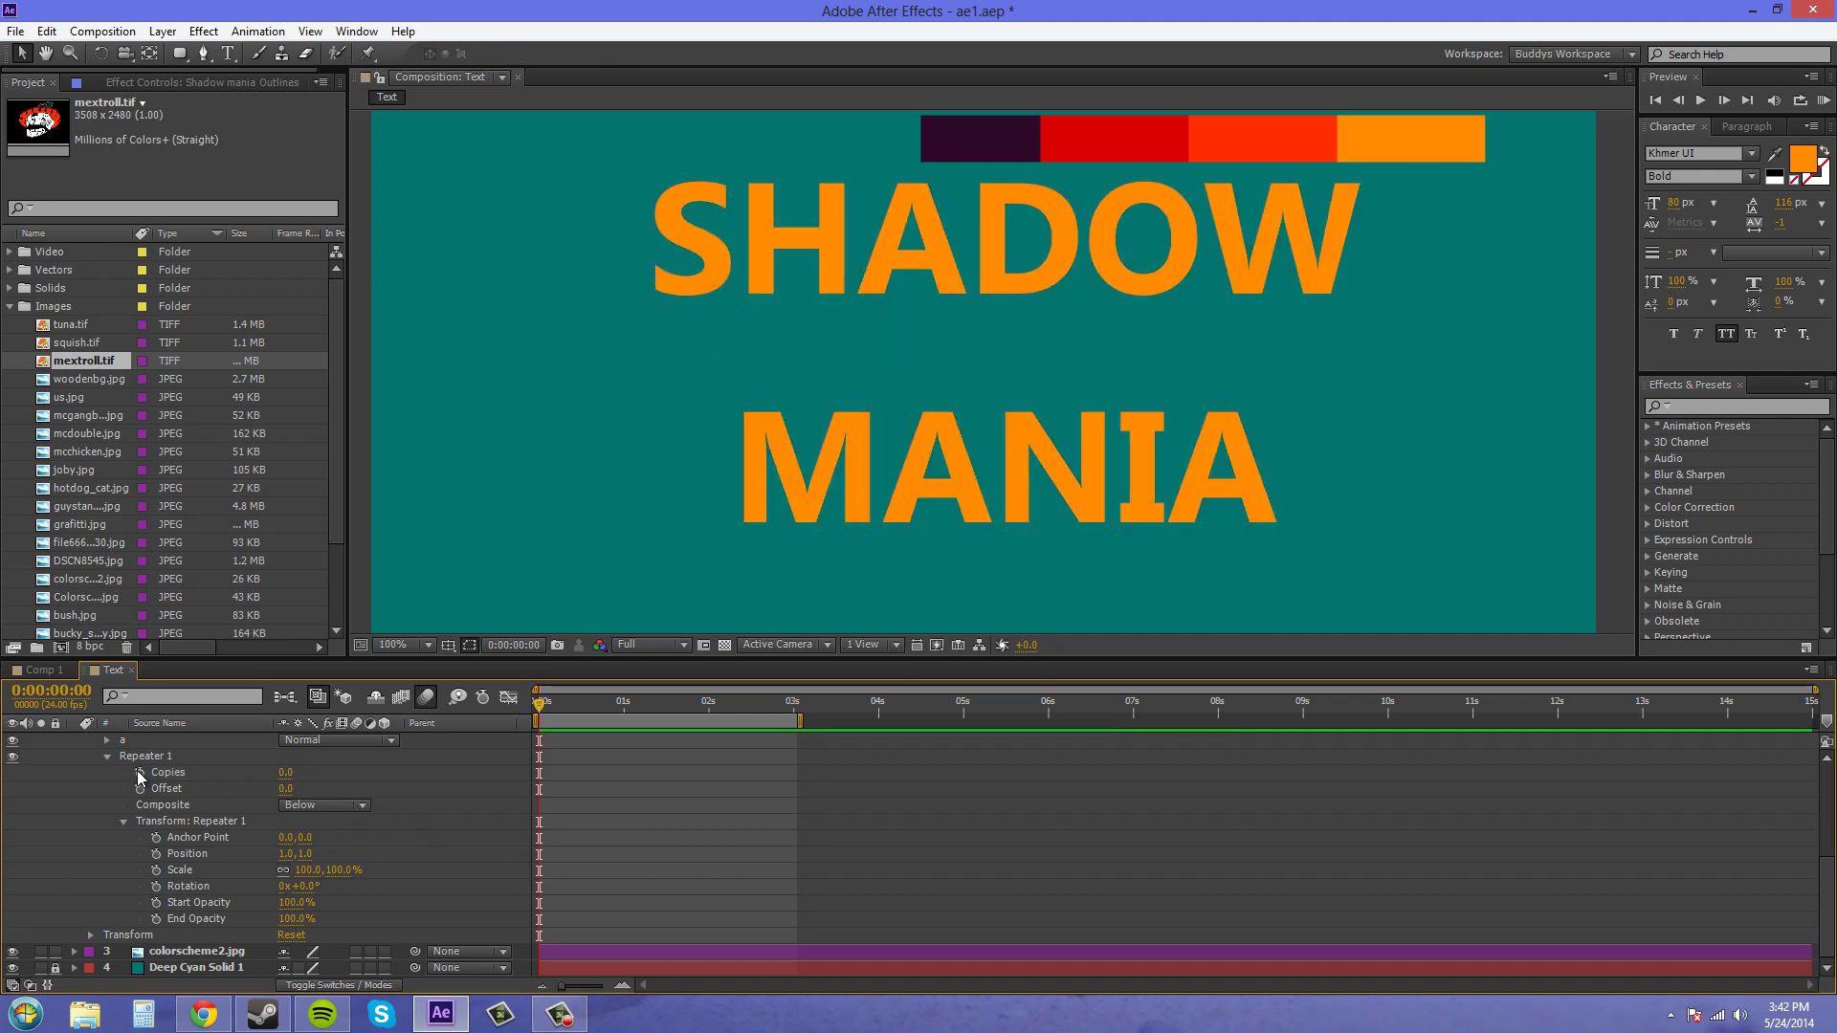
click(284, 773)
text(1)
key(Return)
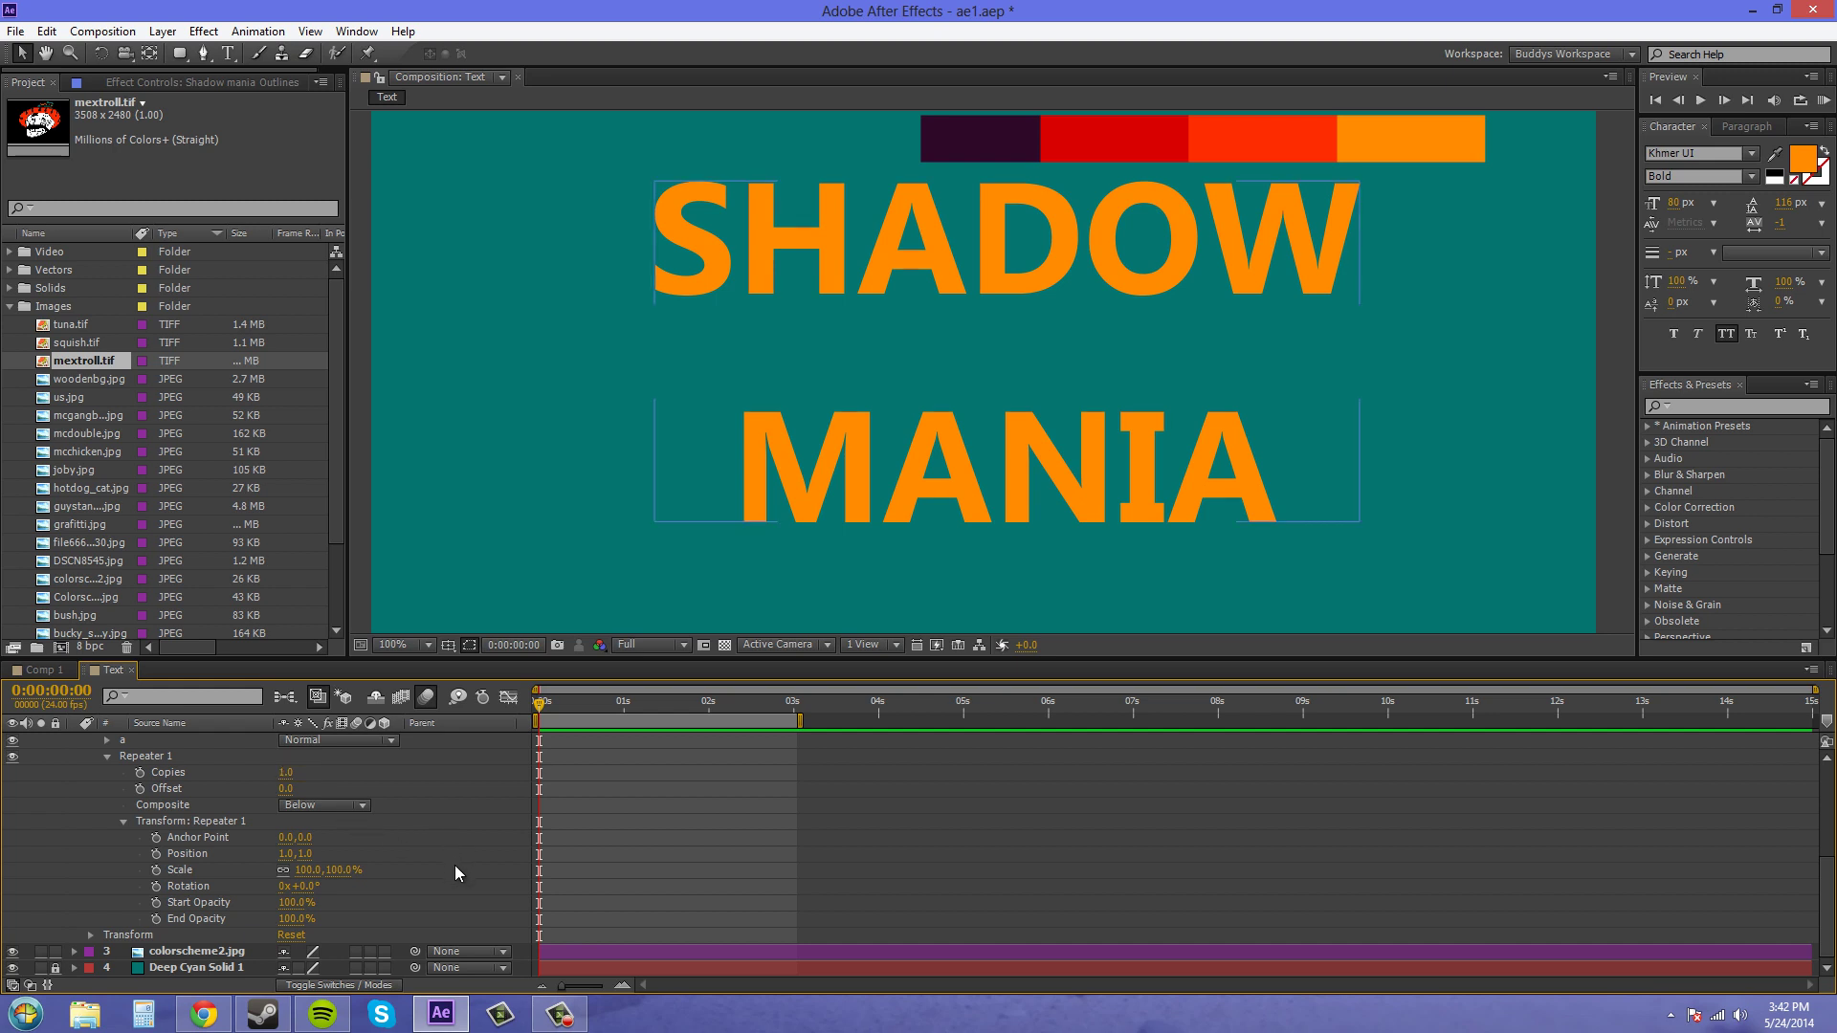
click(140, 773)
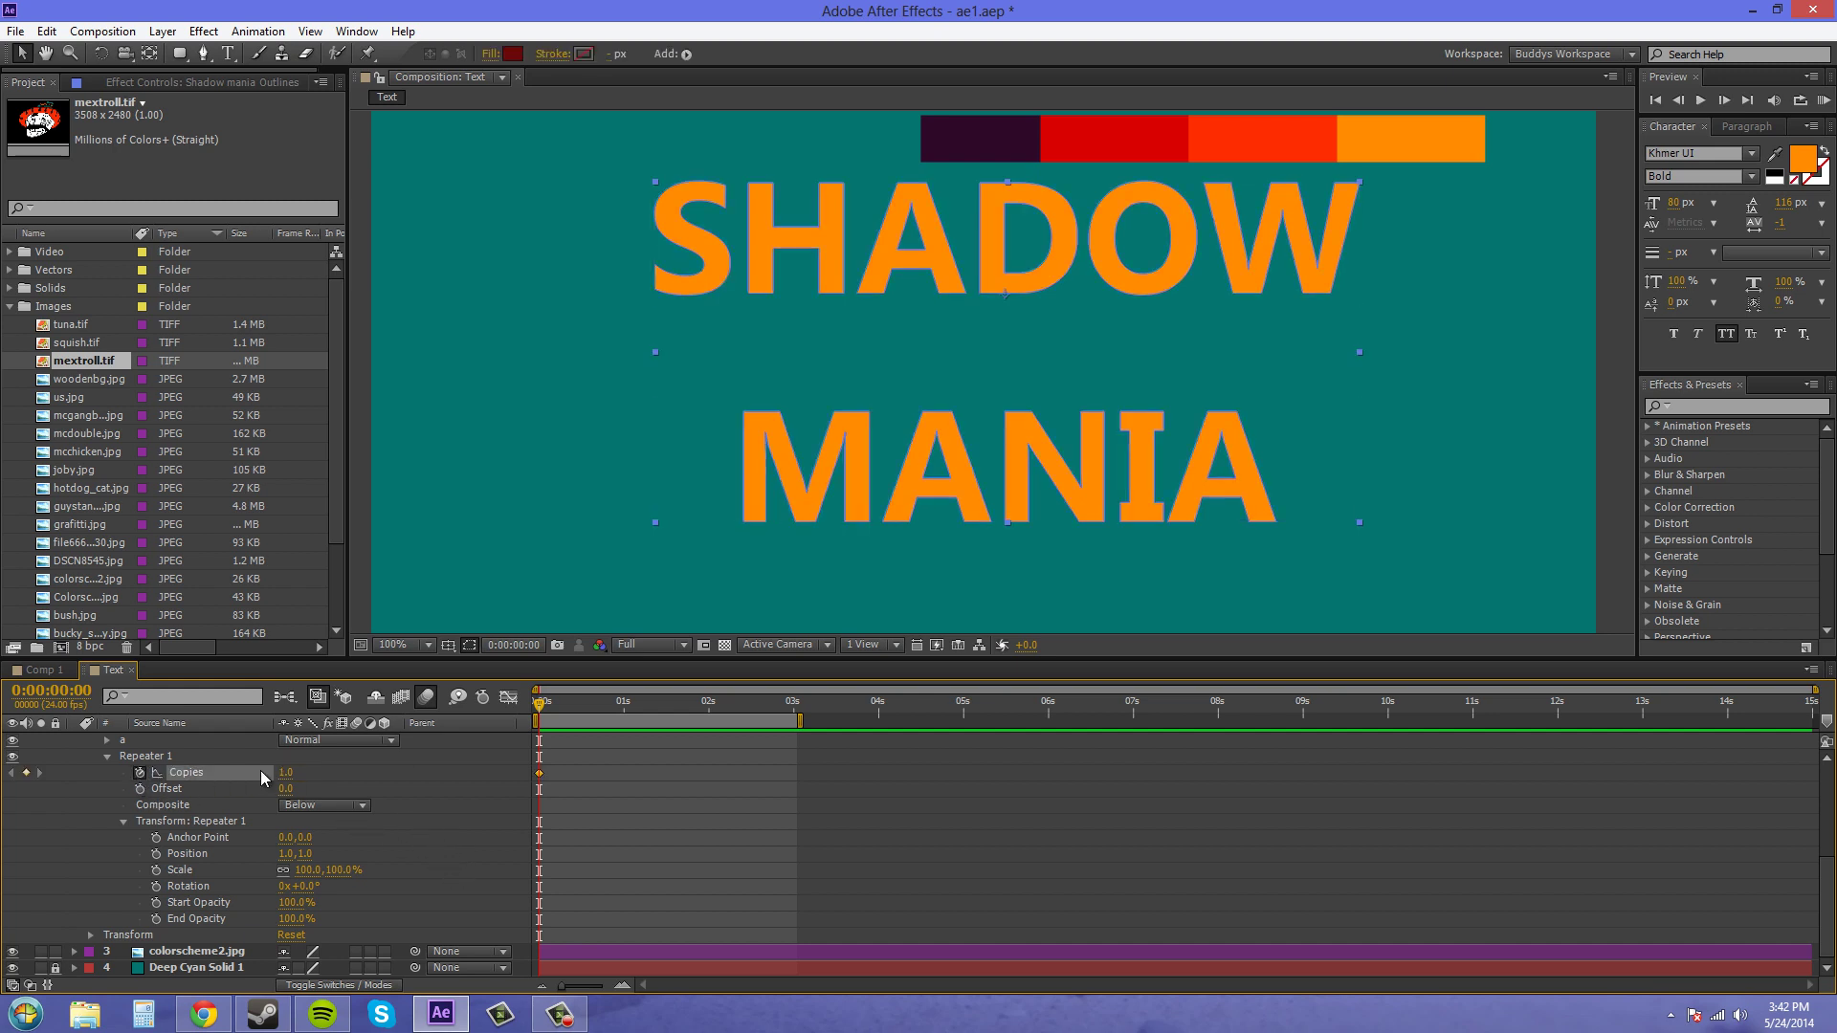
Keyframe Copies at 35 on frame 15, Easy Ease that keyframe, and preview.
mouse_move(589, 708)
mouse_down()
mouse_move(618, 713)
mouse_move(591, 715)
mouse_up()
click(285, 773)
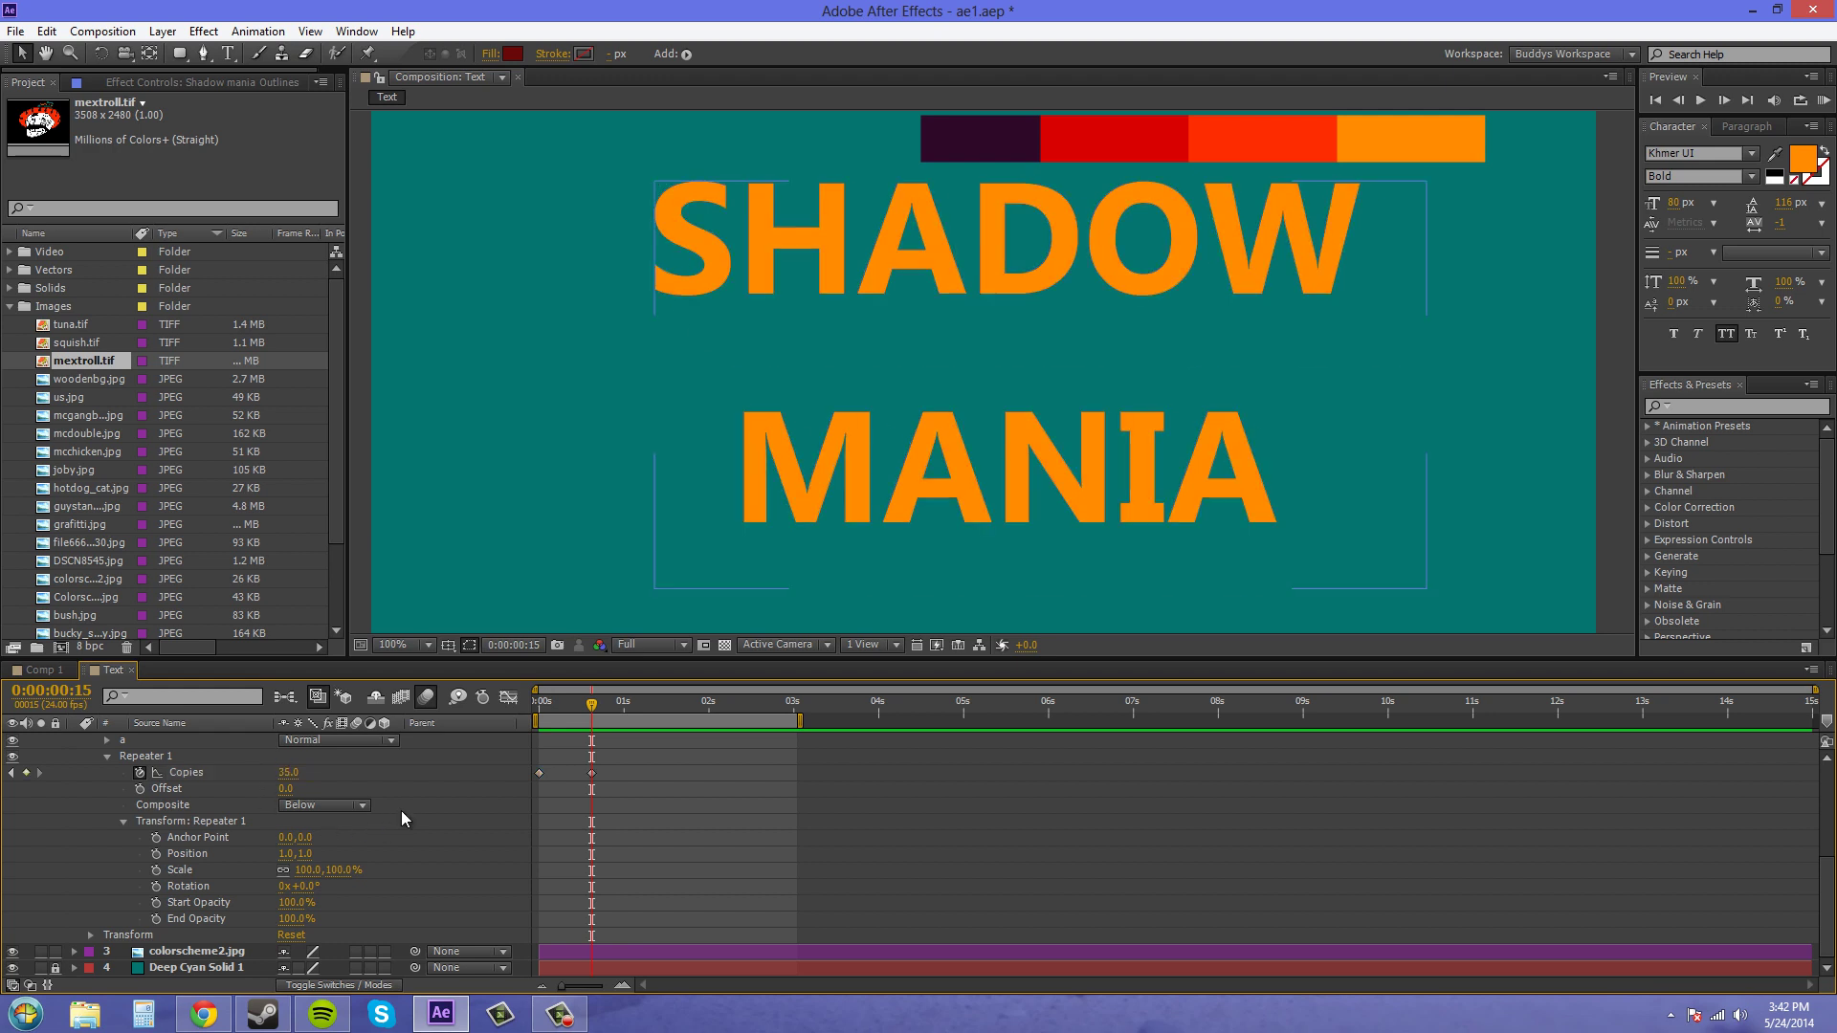
text(35)
key(Return)
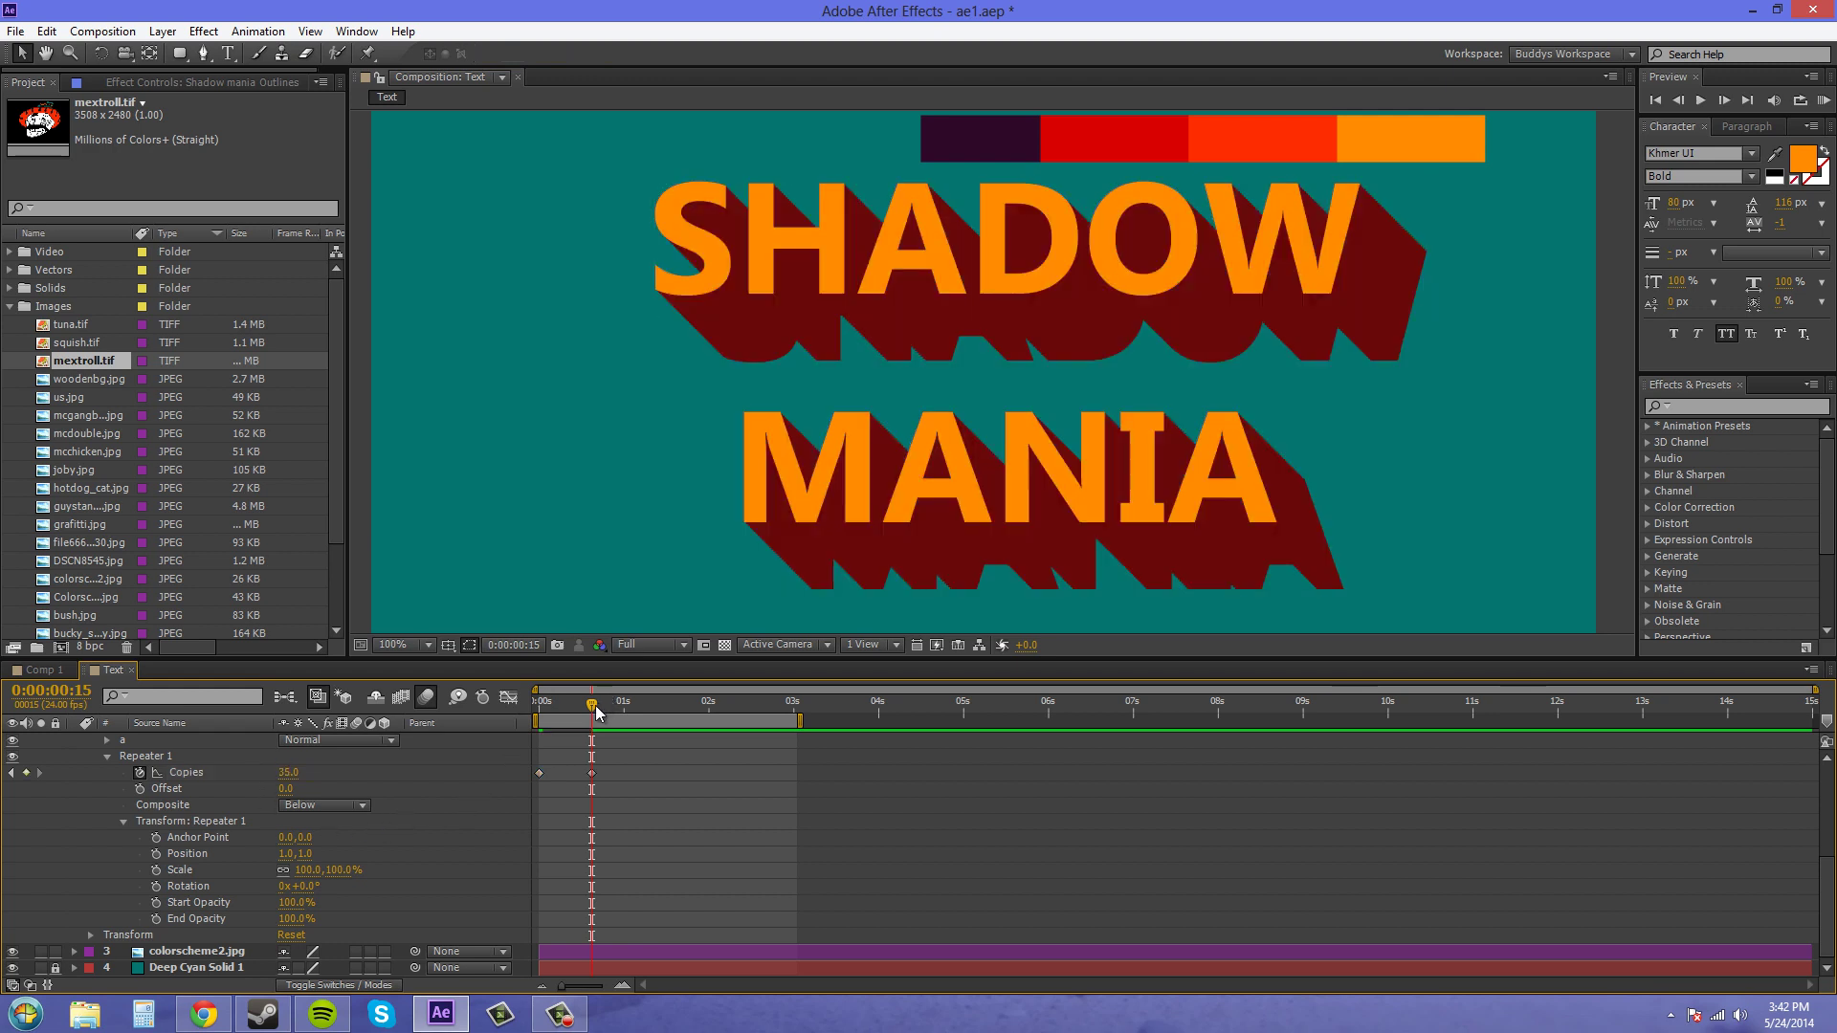
key(Home)
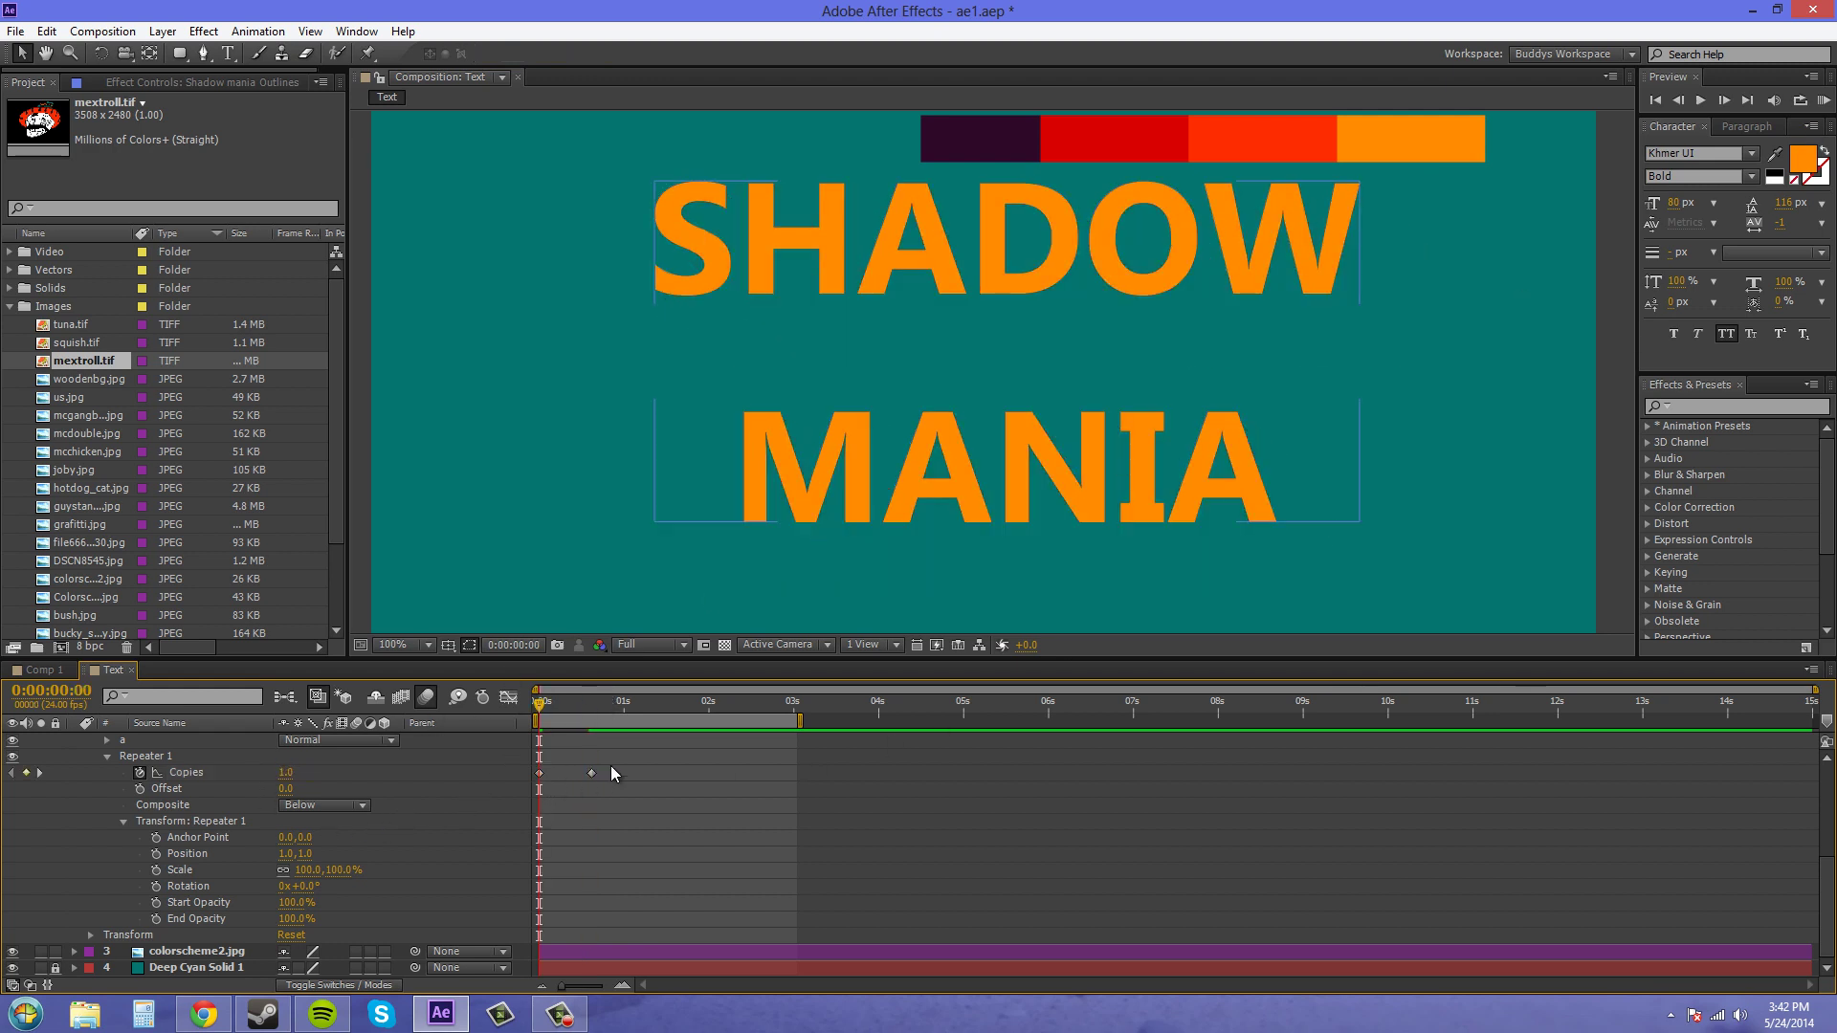
click(591, 774)
key(F9)
click(1823, 103)
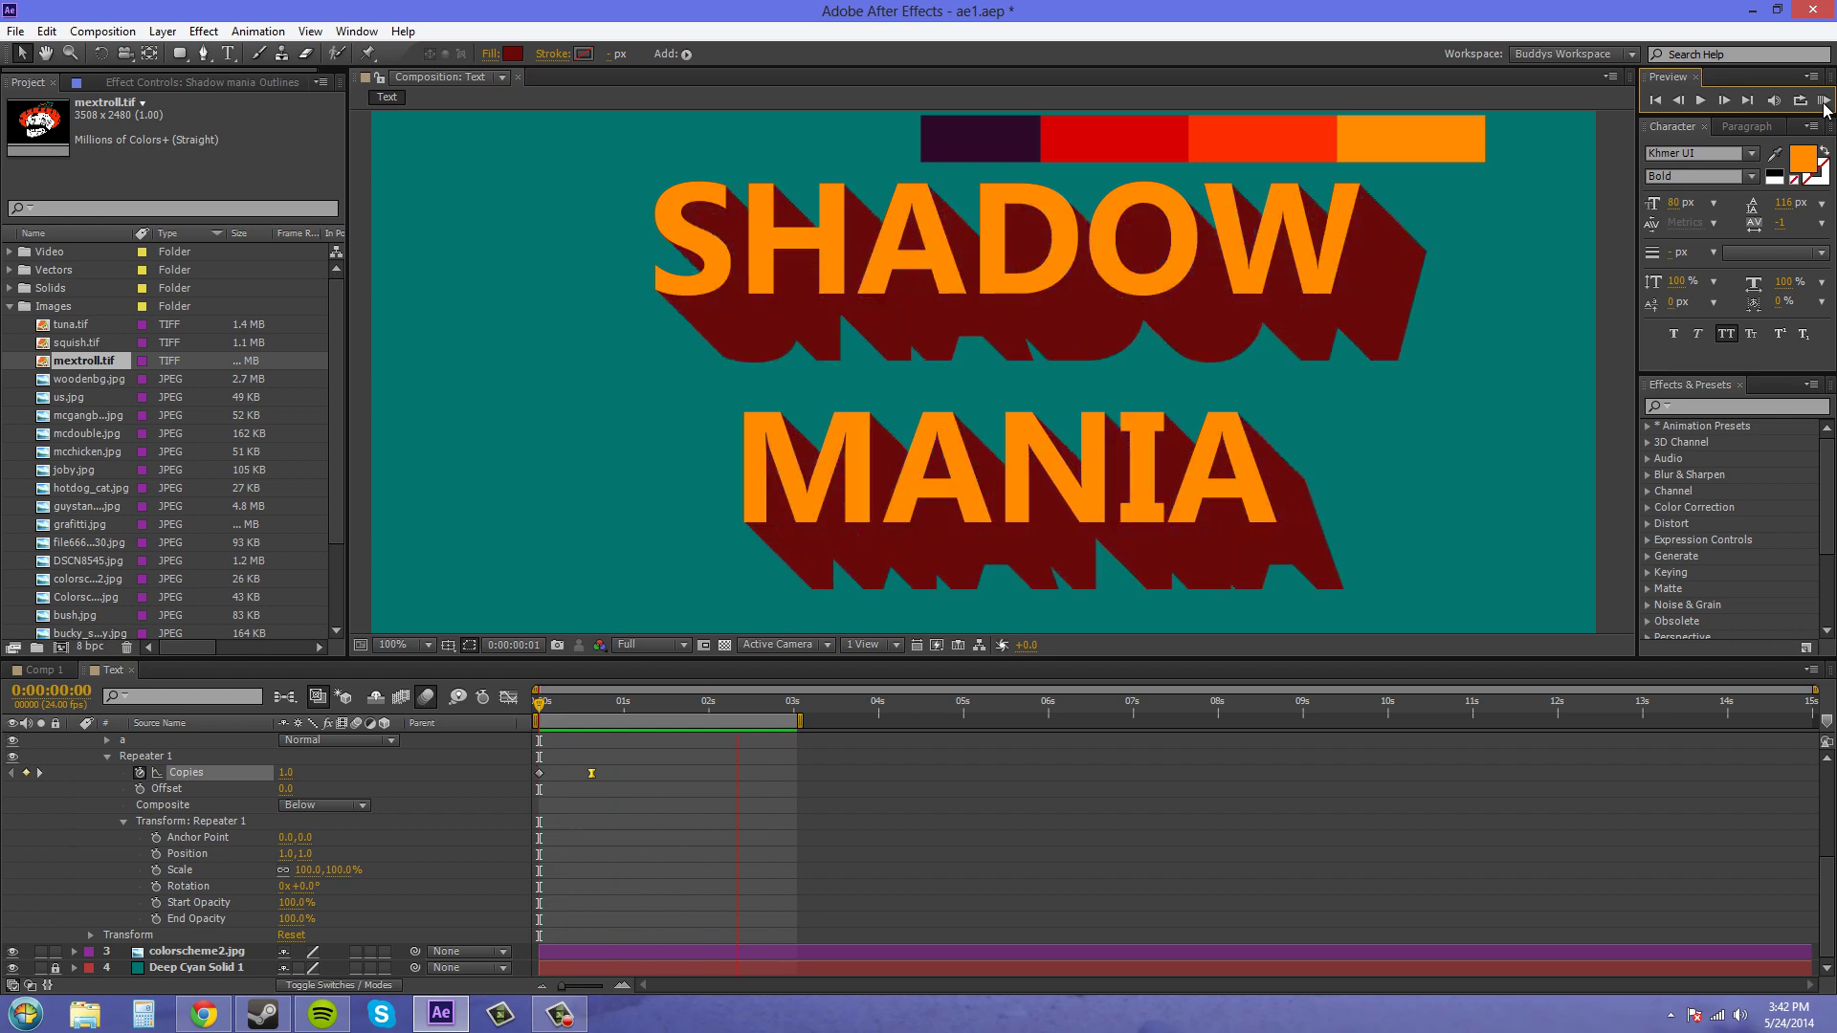
Stop playback and scrub around frame 15 to check the growing shadow.
key(space)
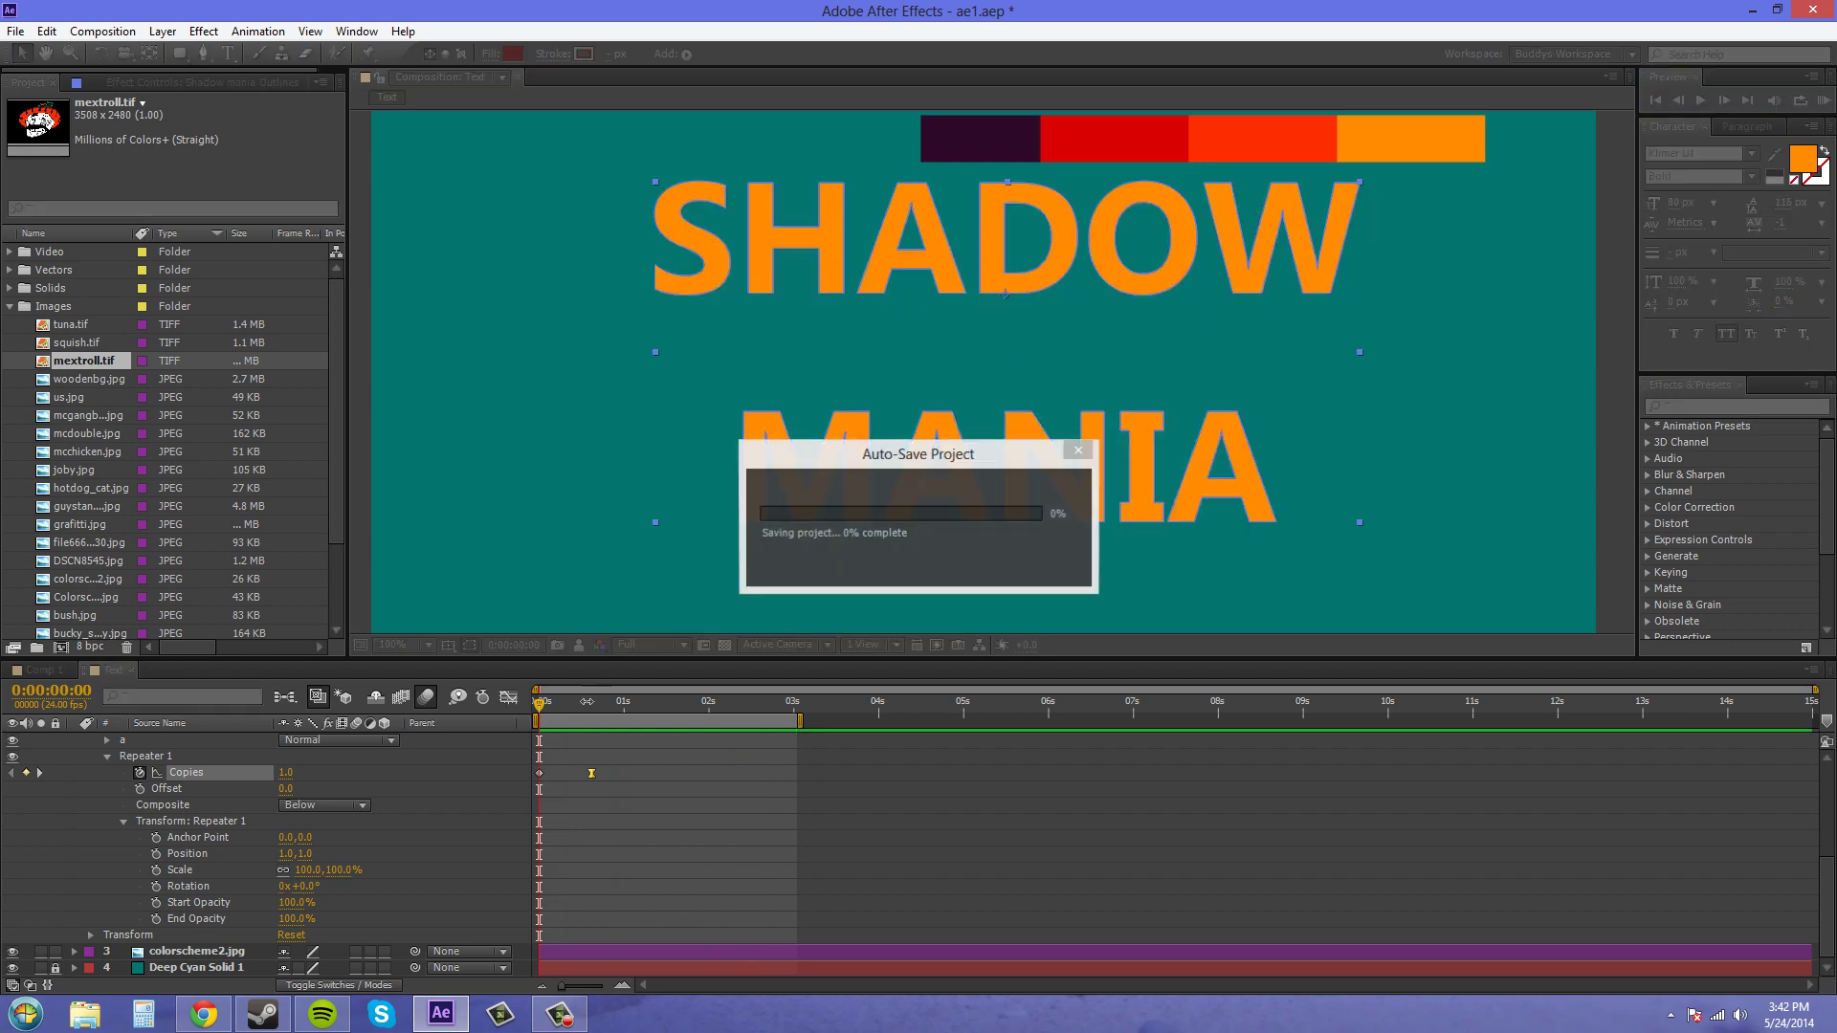
drag(548, 703, 594, 706)
key(Page_Up)
drag(593, 707, 622, 707)
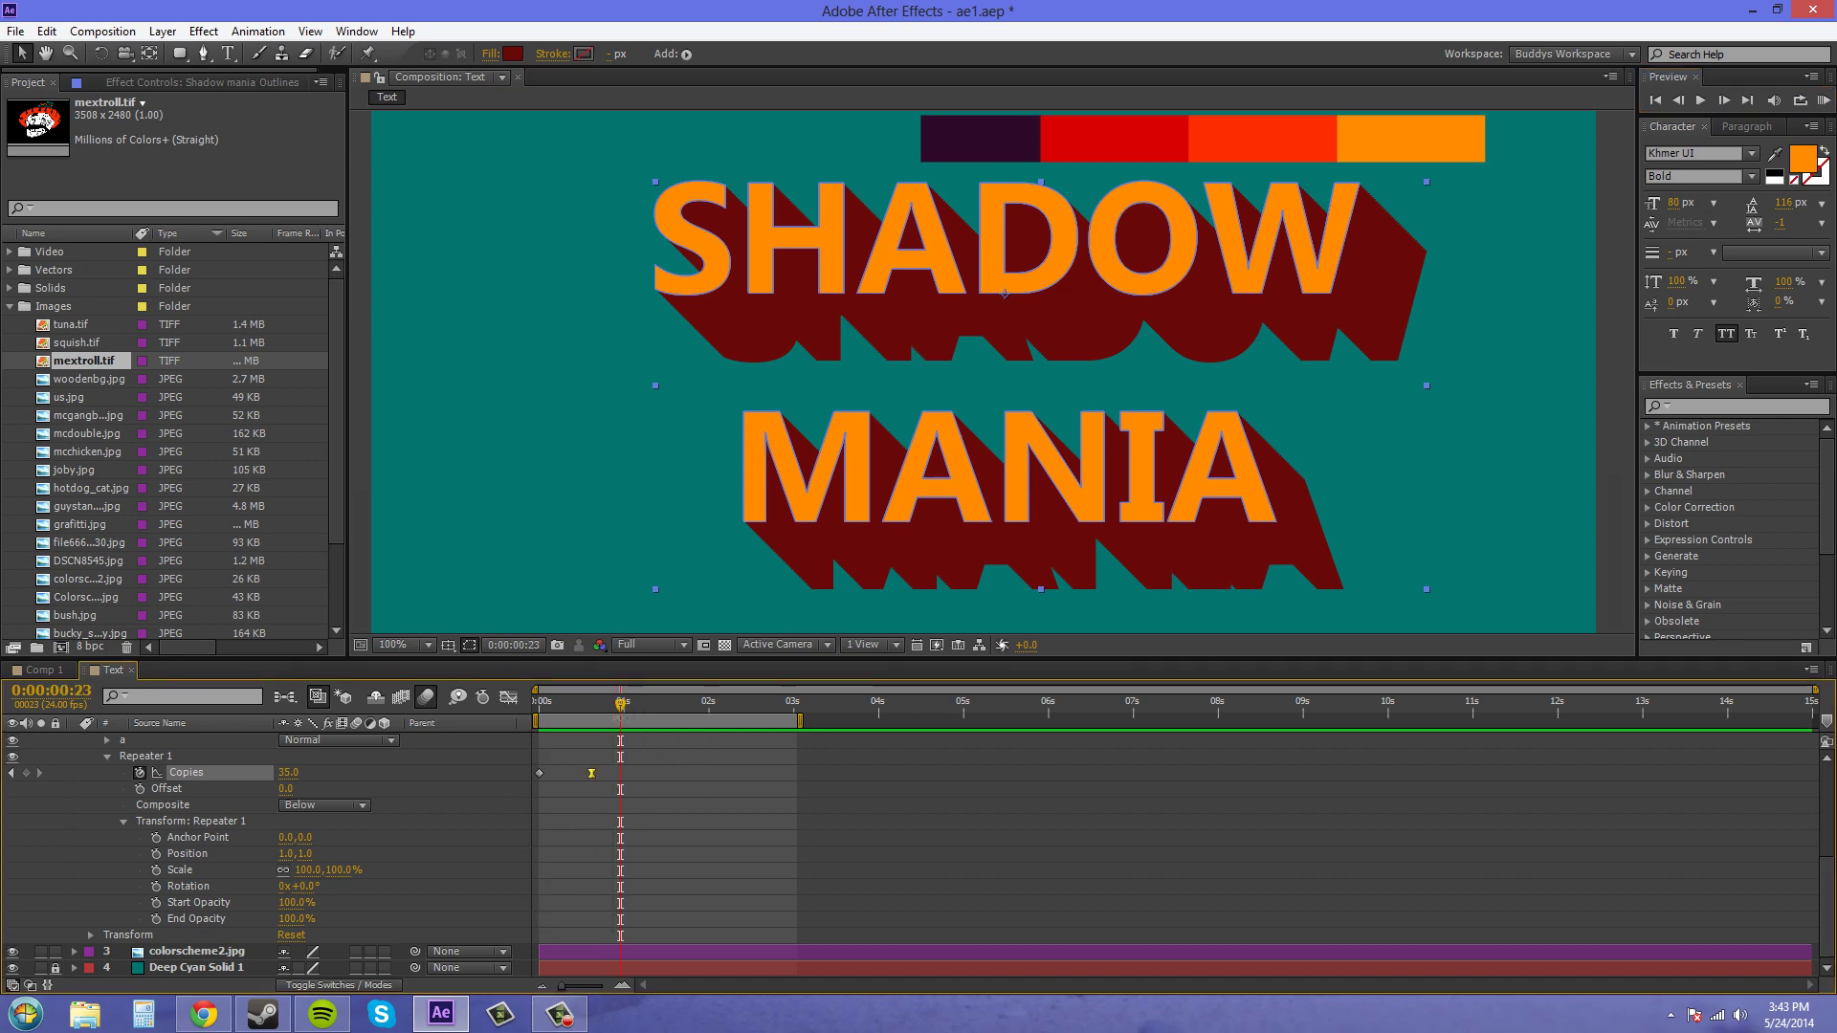
drag(621, 705, 631, 707)
Change the Repeater Position to 1.0, -1.0, hide colorscheme2.jpg, and return to 0s.
click(297, 854)
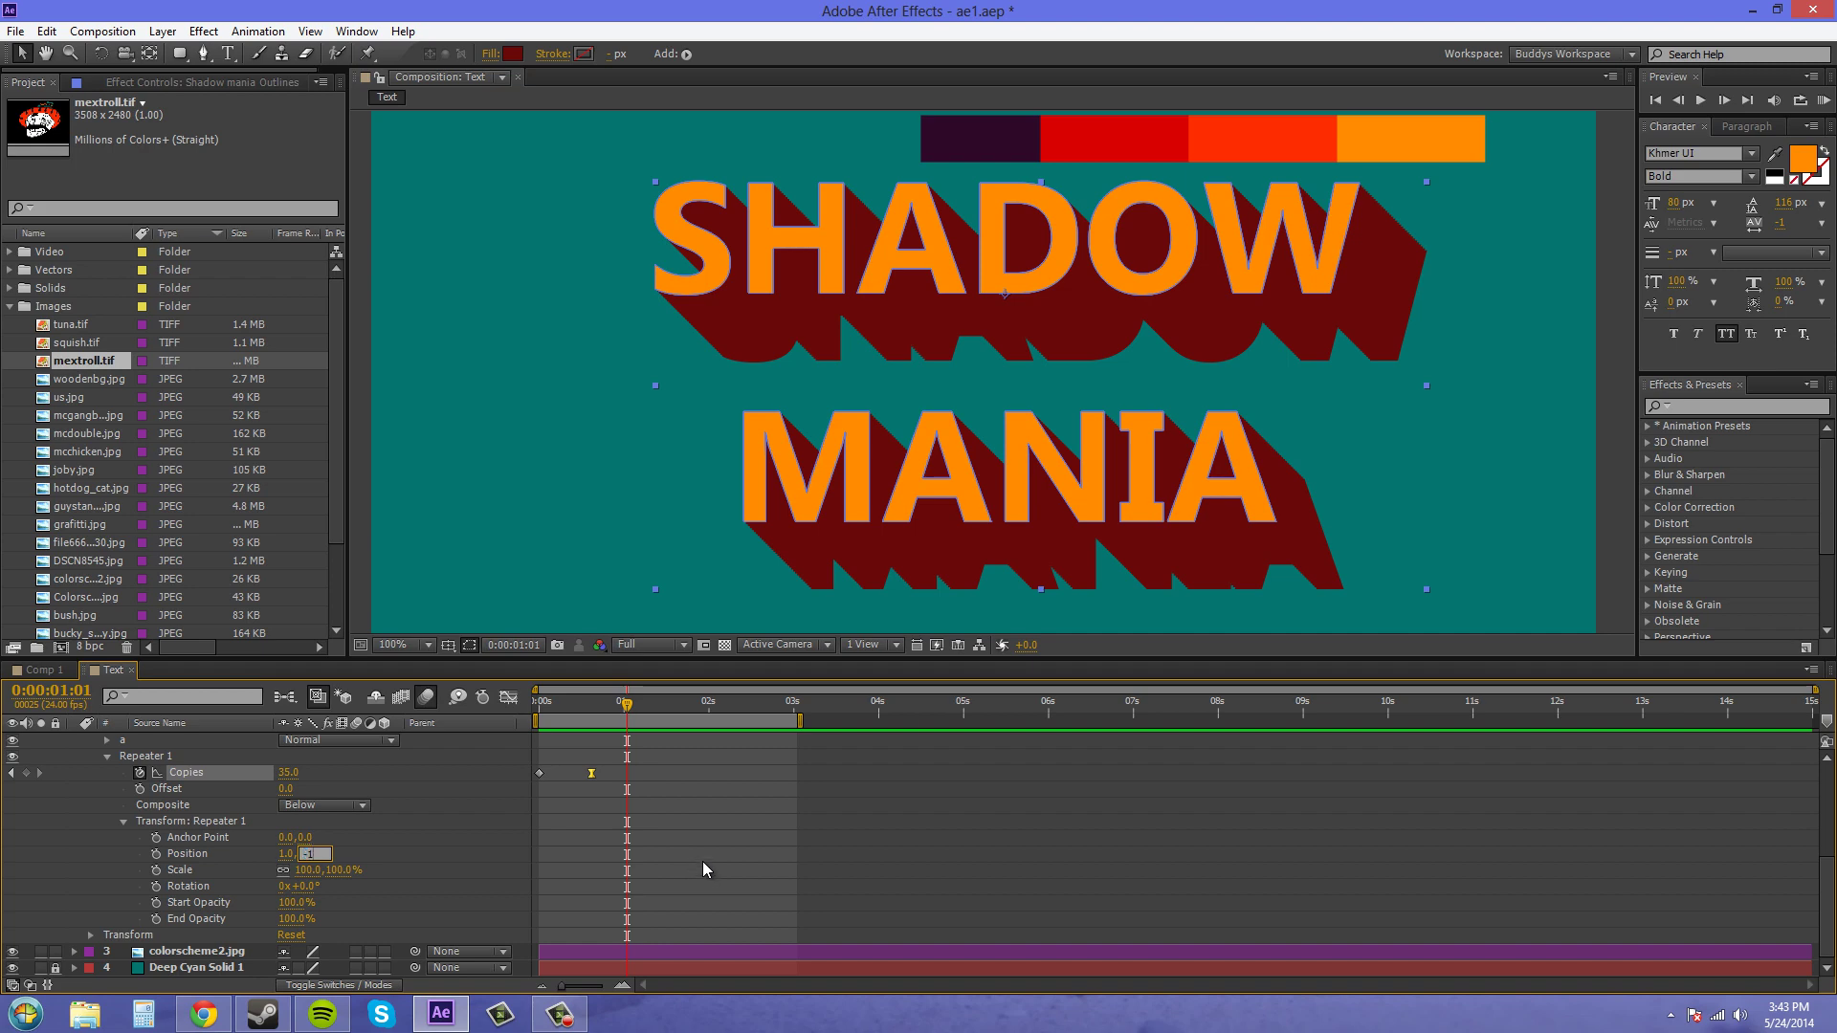
key(Return)
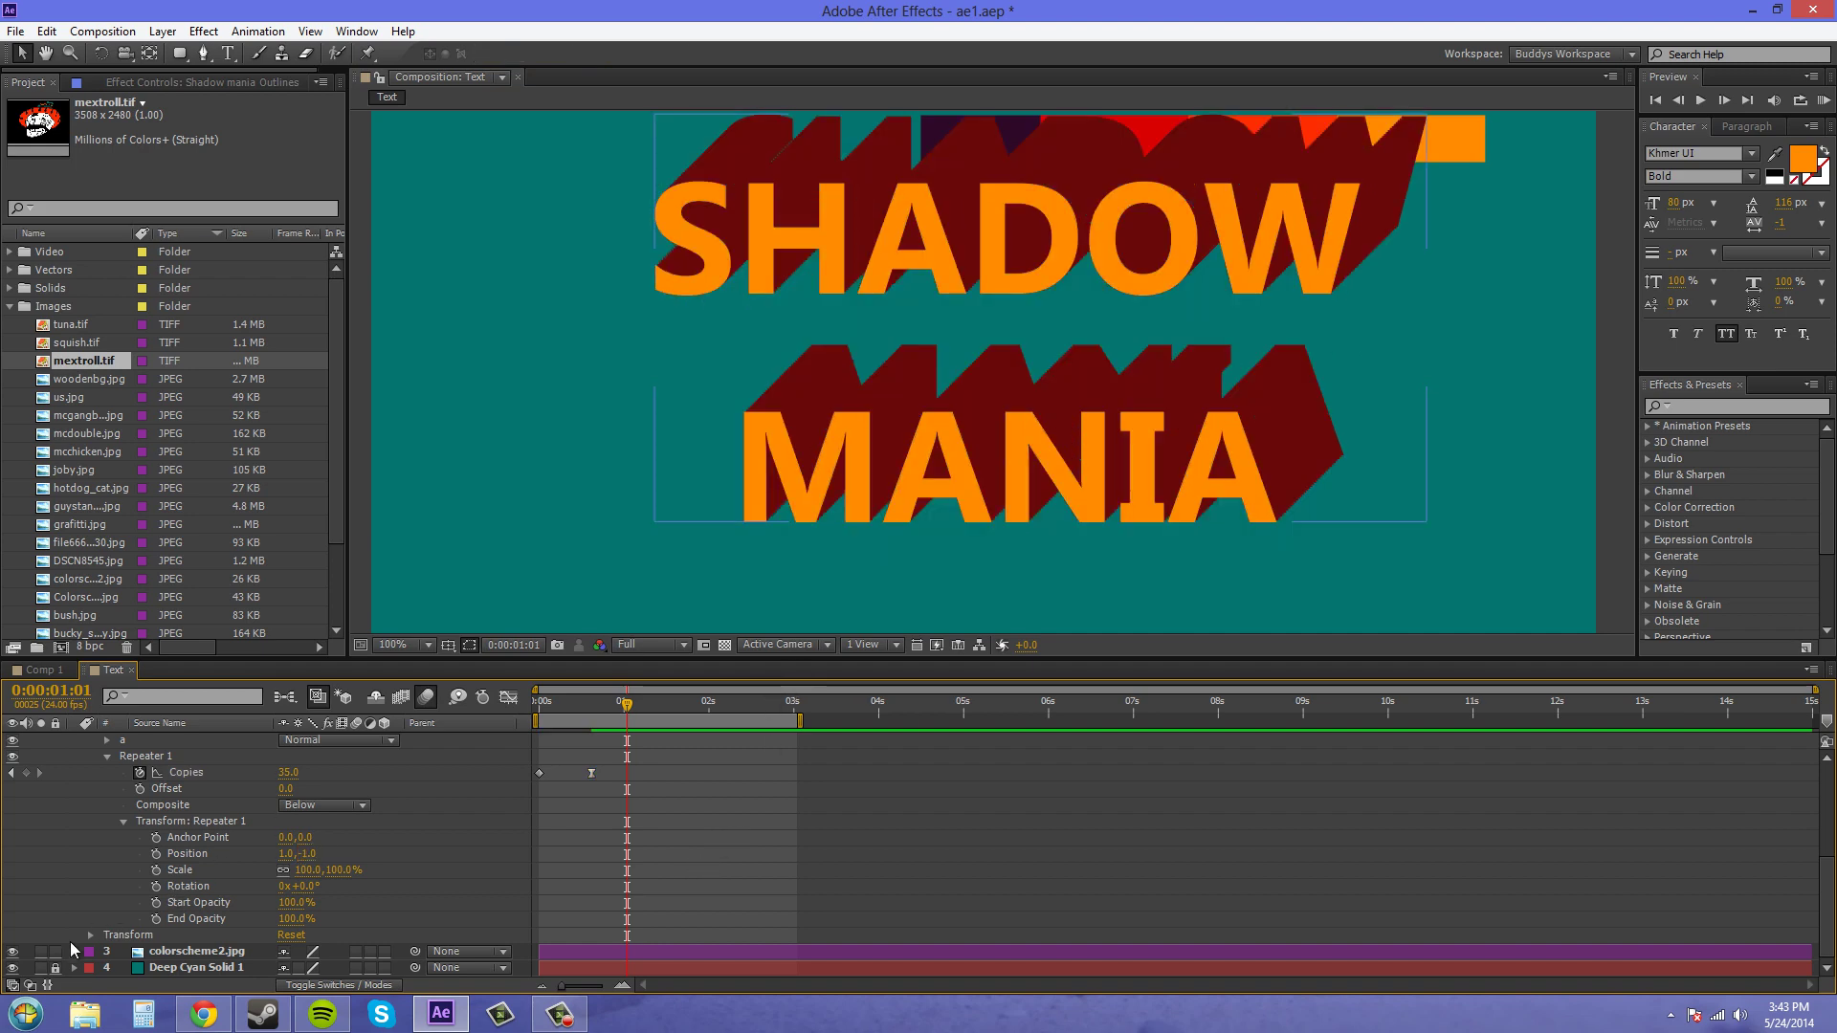
click(12, 951)
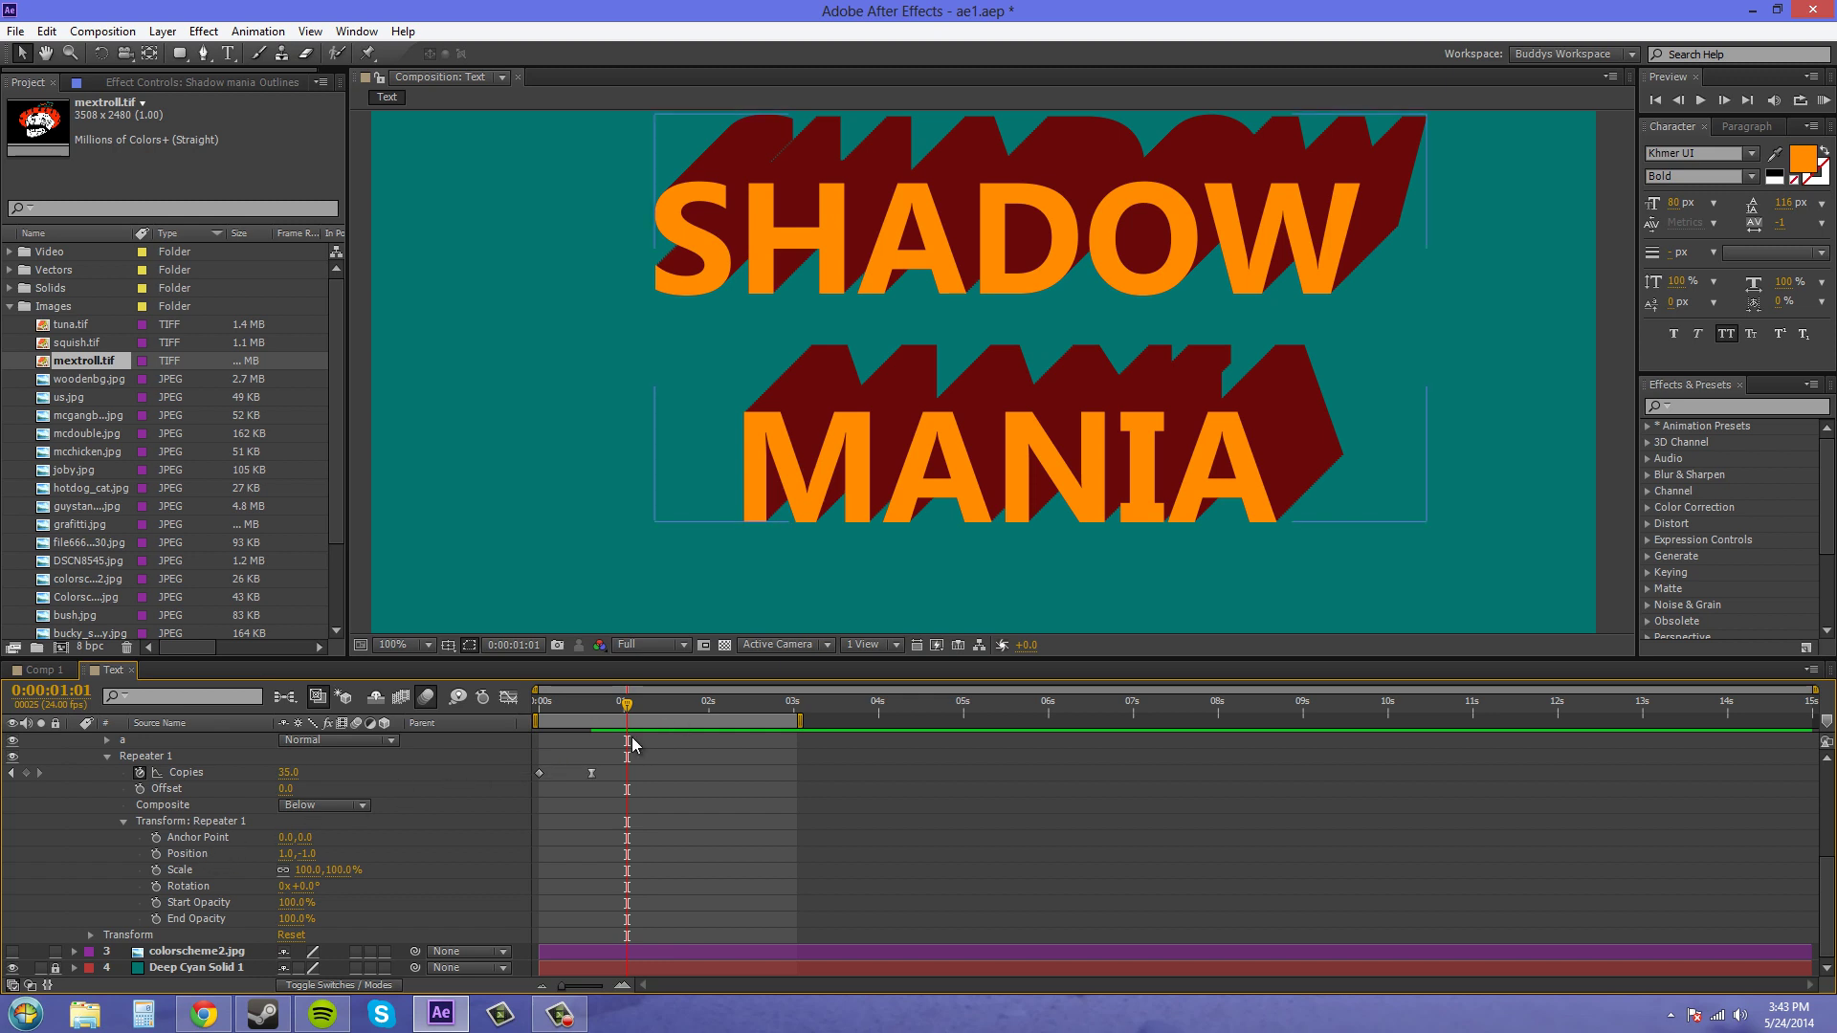
drag(576, 708, 498, 709)
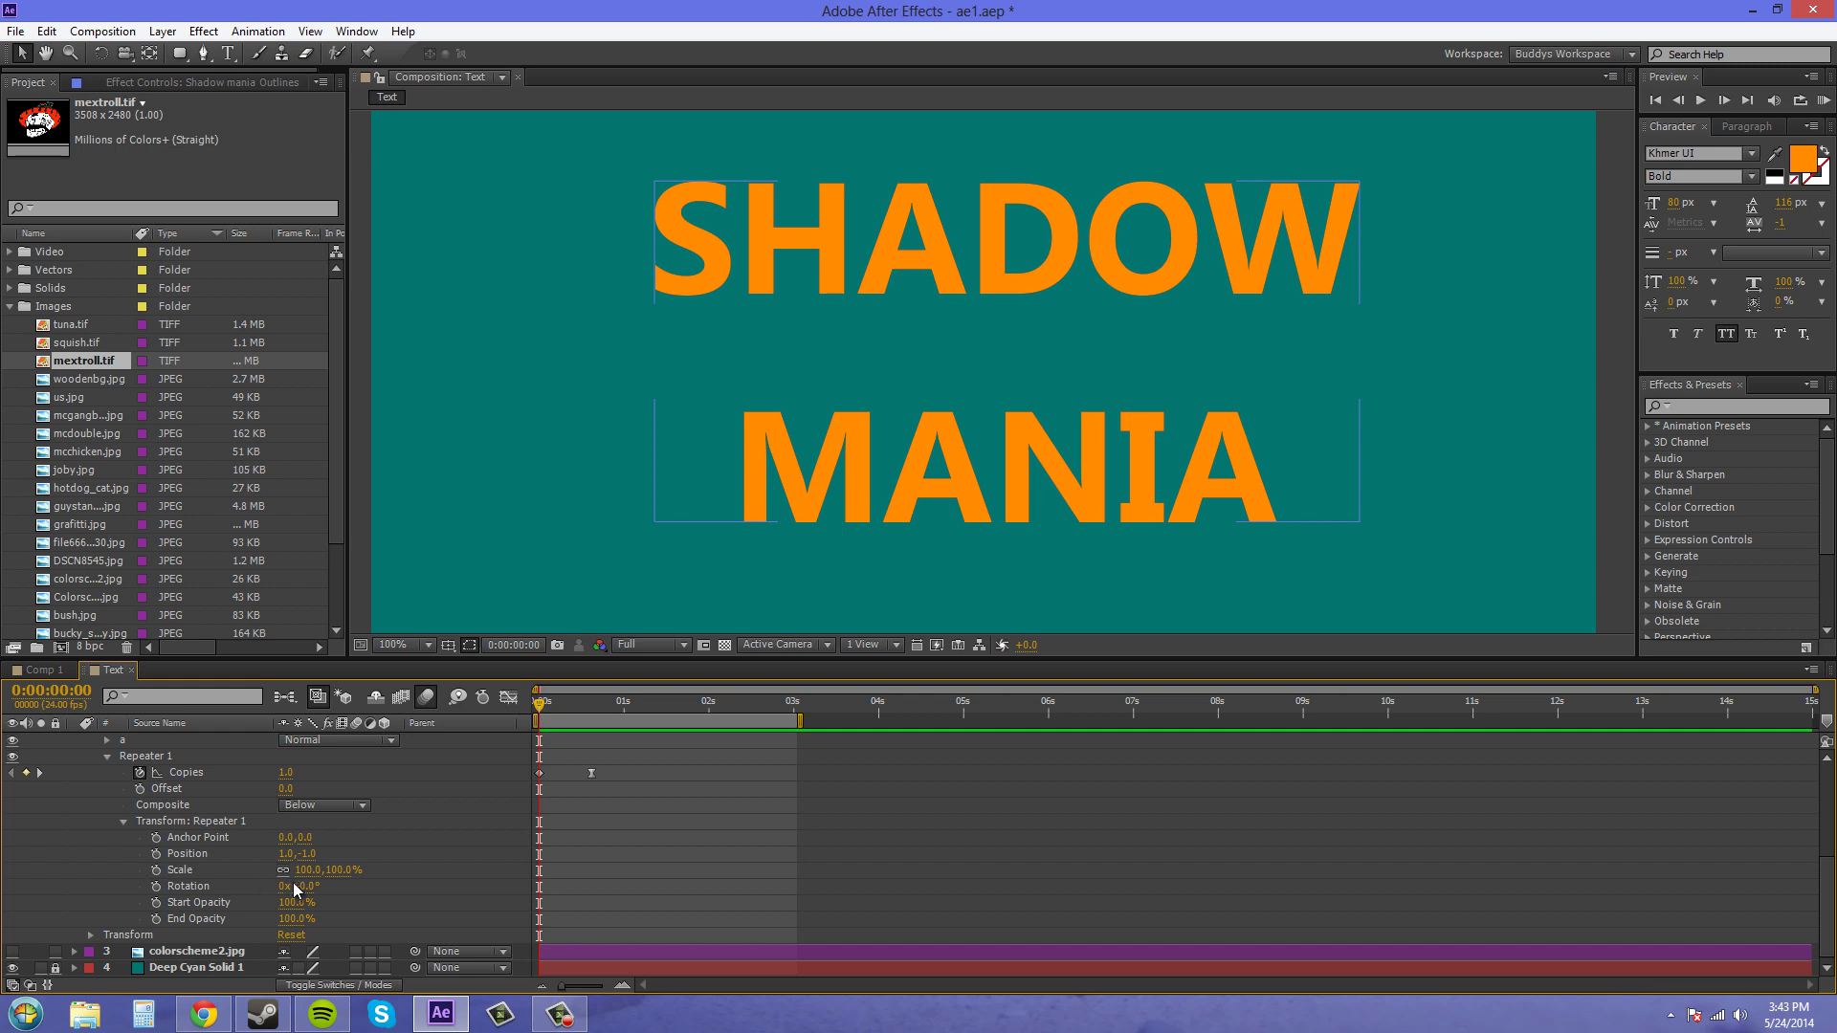
Reset the Repeater Position to 1, 1 and keyframe it at 0:00:00:15.
click(308, 854)
key(Return)
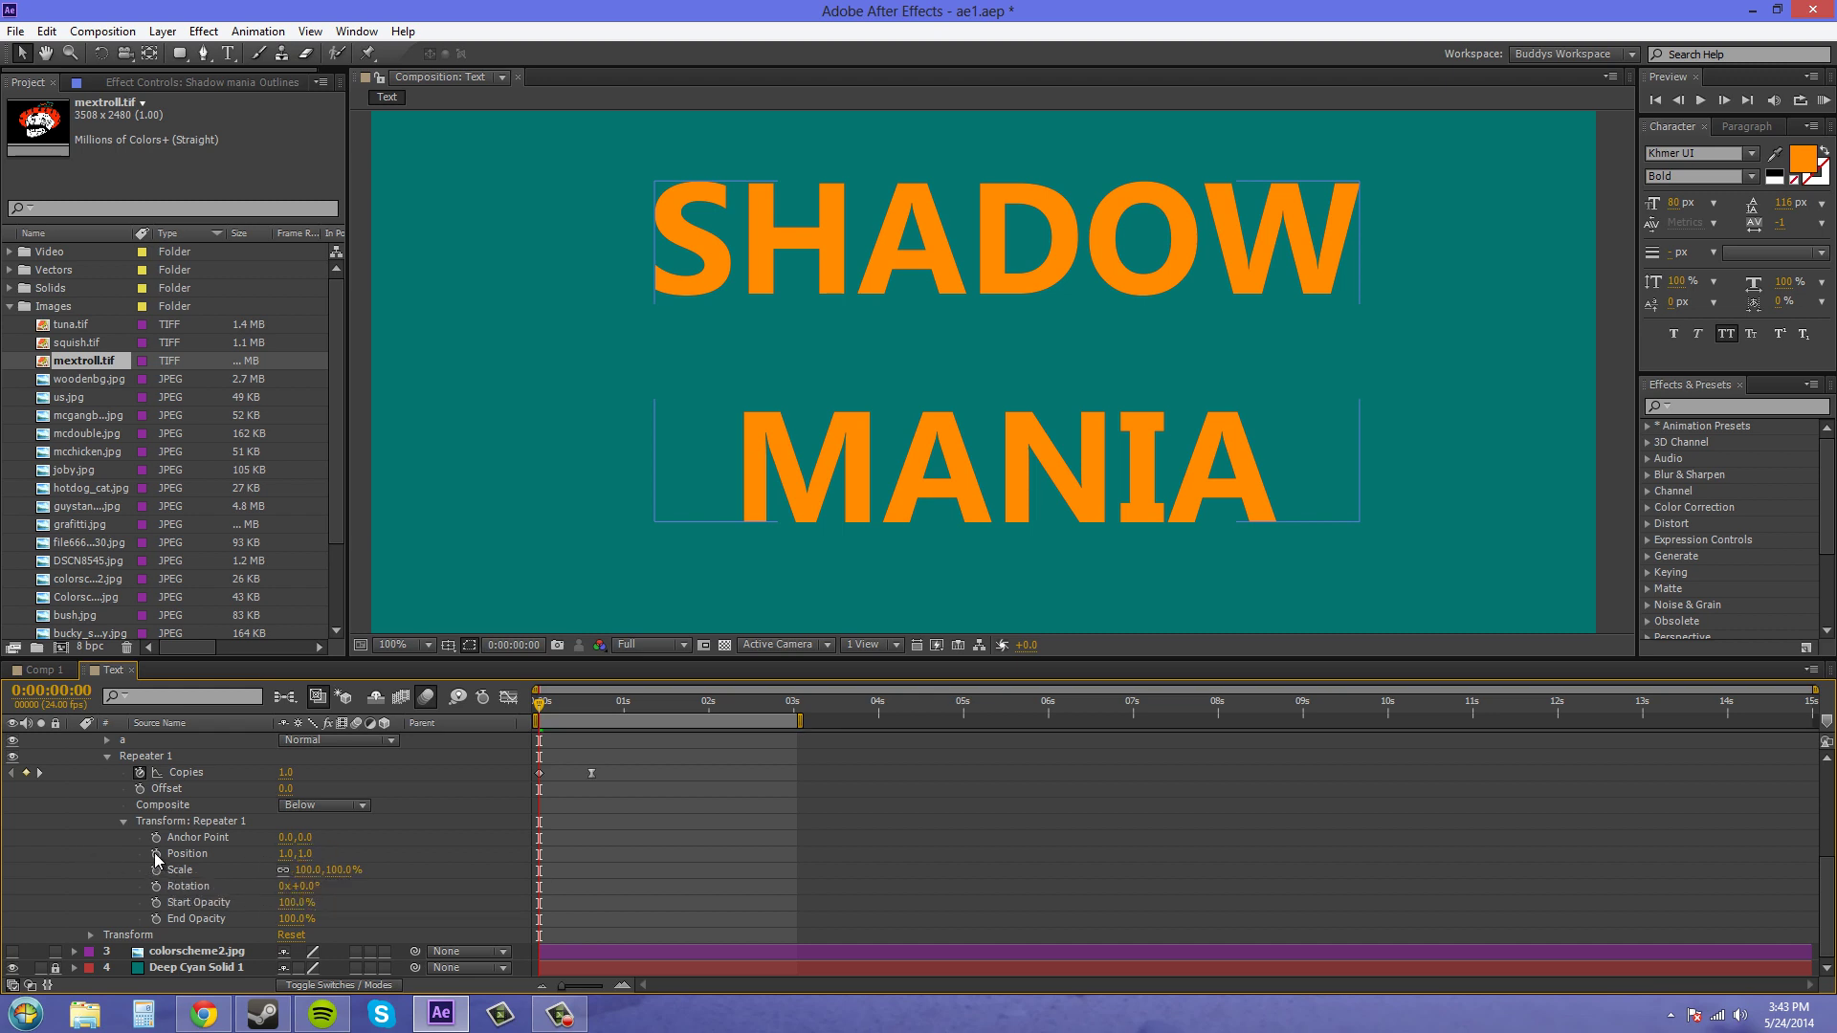
click(156, 854)
click(547, 709)
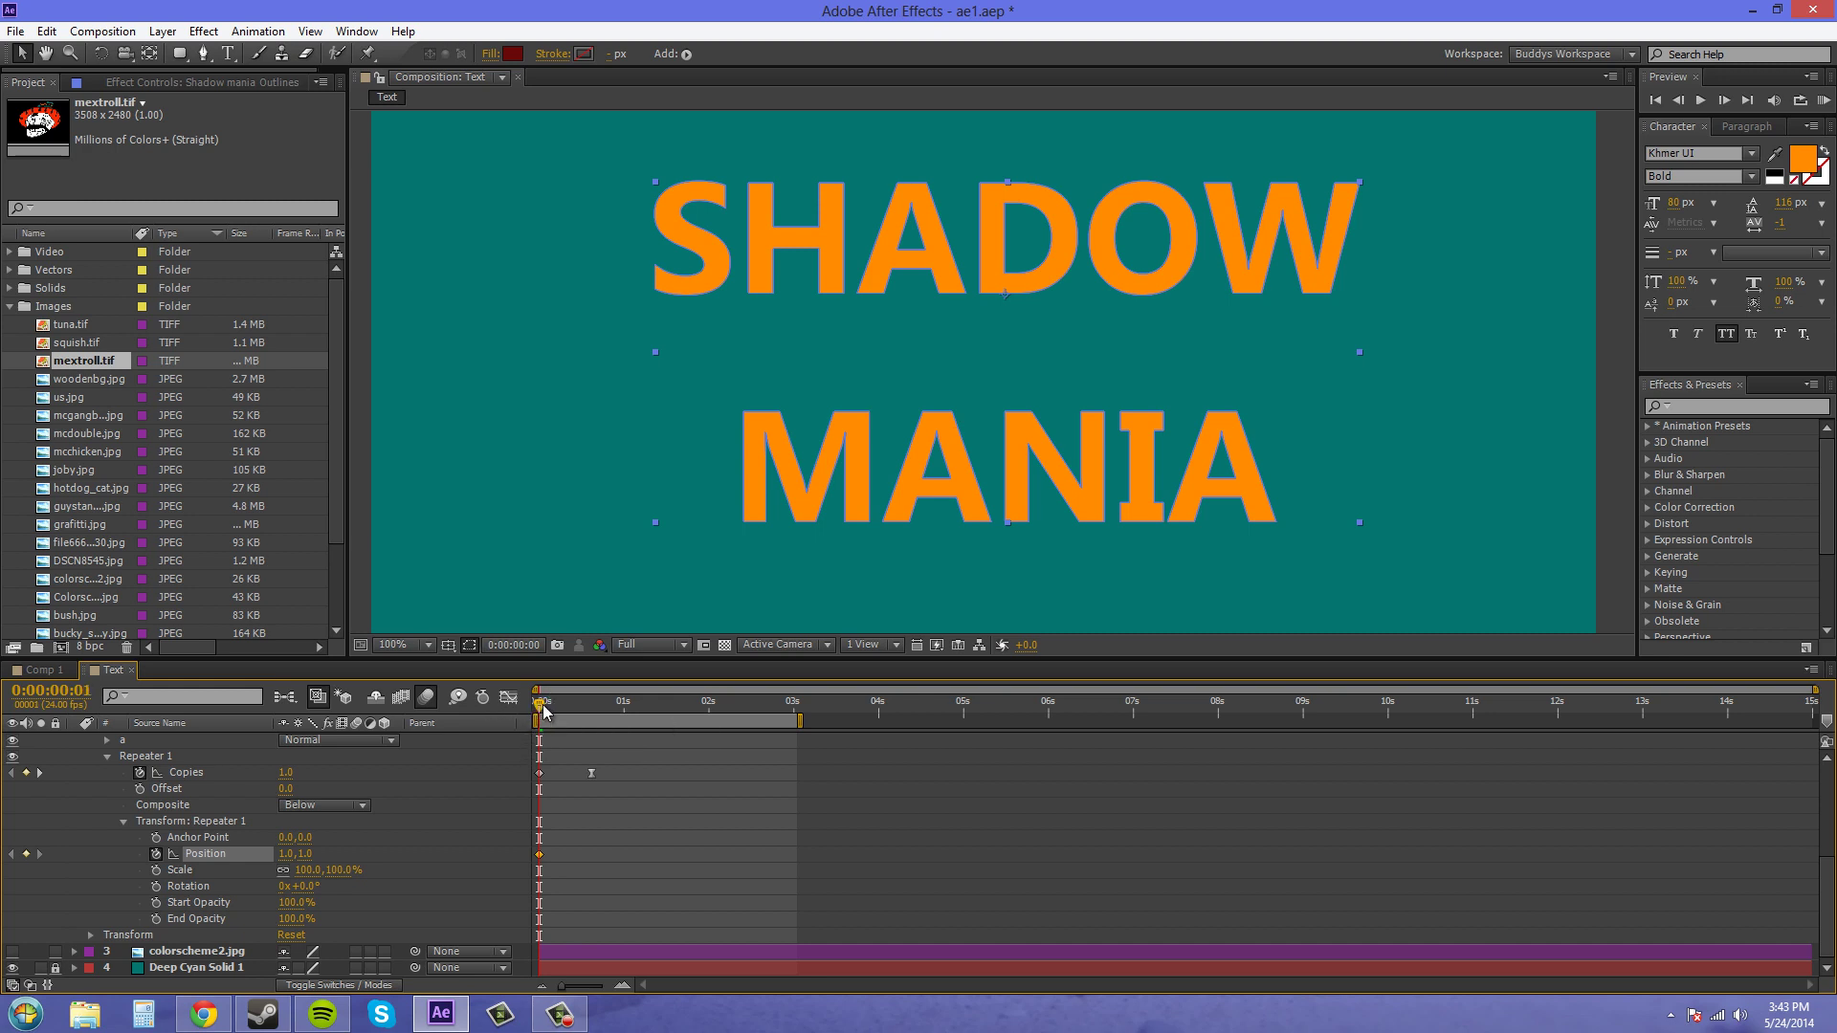
drag(547, 709, 592, 713)
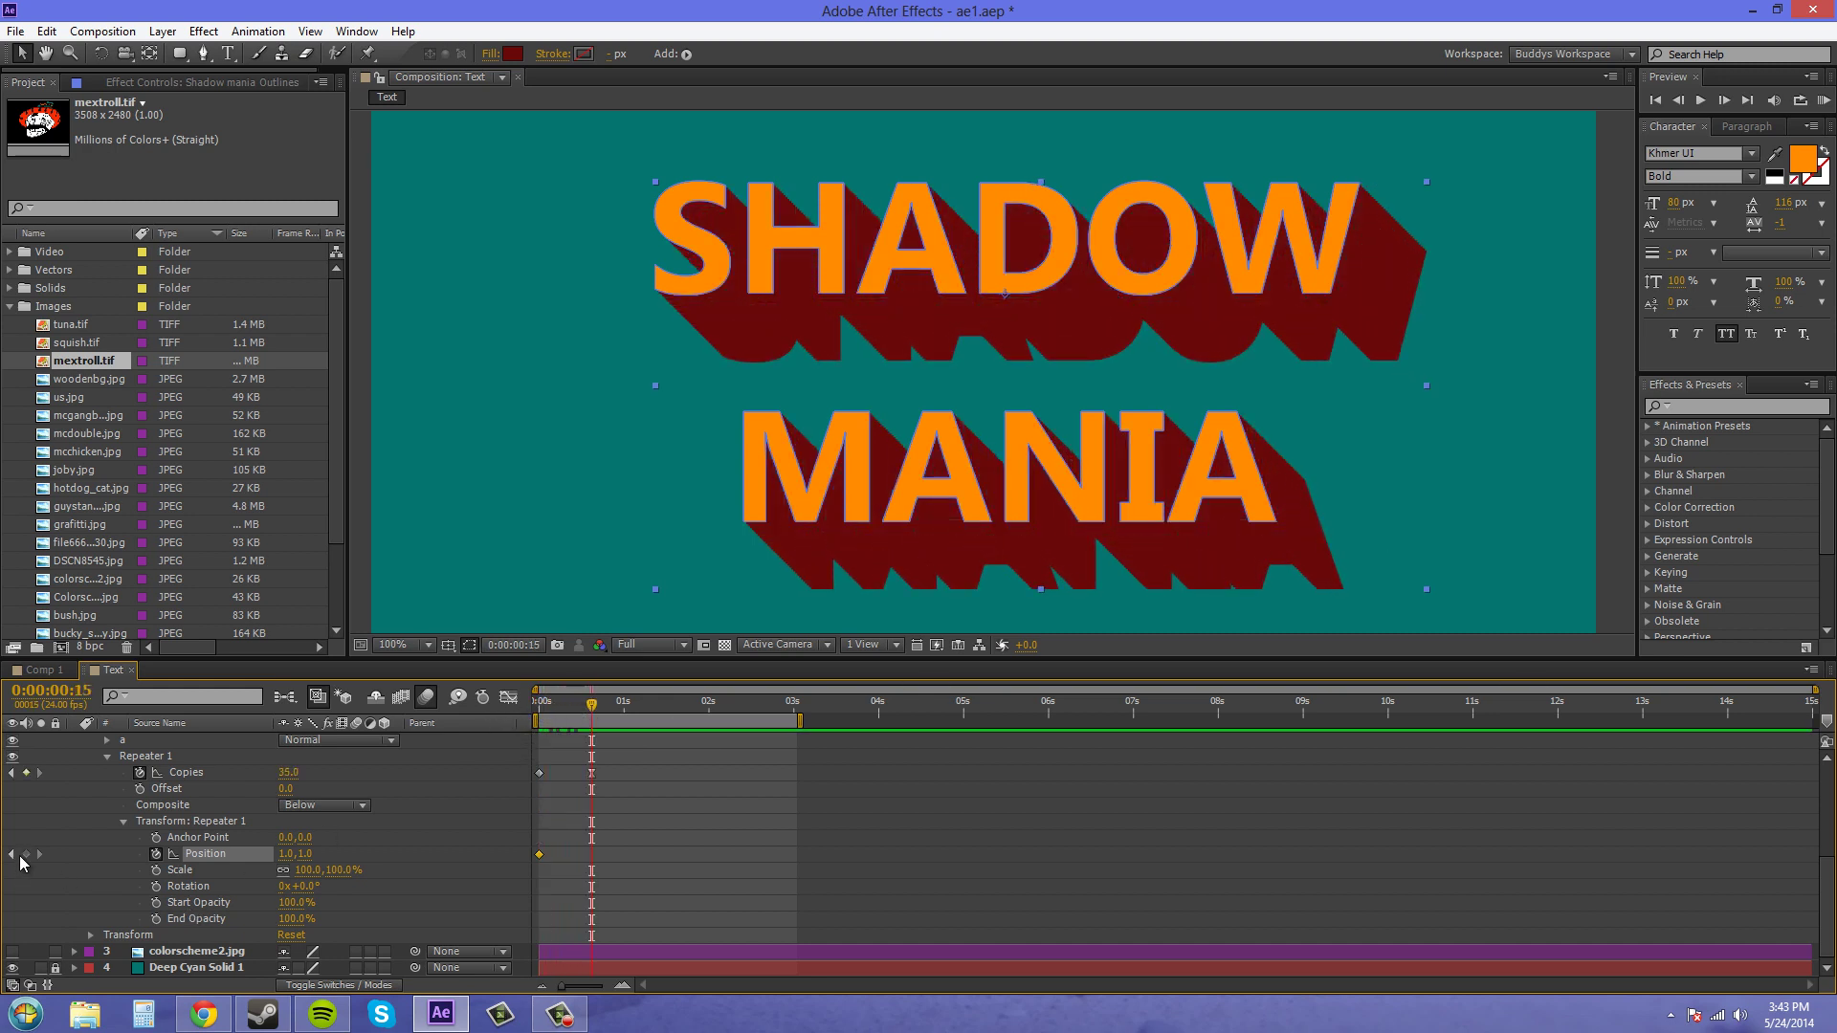
click(26, 854)
Keyframe the Repeater Position at 1, -1 on 0:00:01:07 and preview the animation.
drag(593, 718, 646, 712)
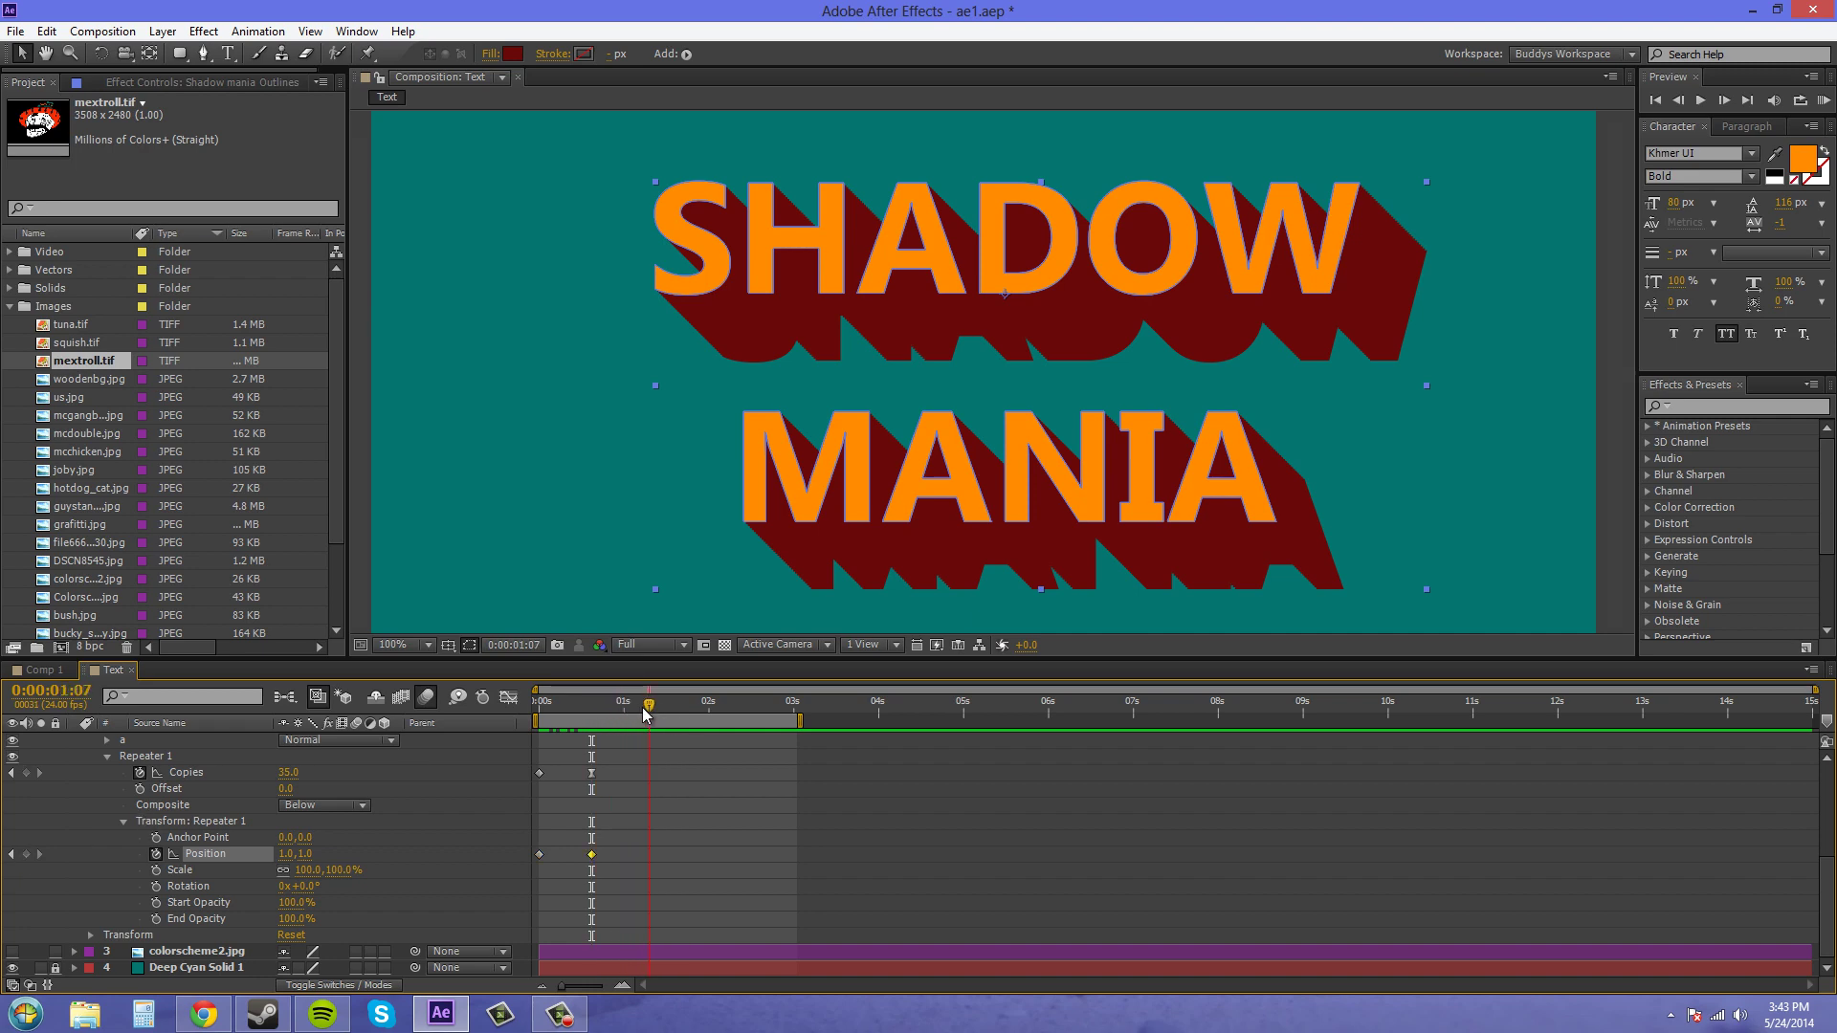
click(306, 853)
text(-1)
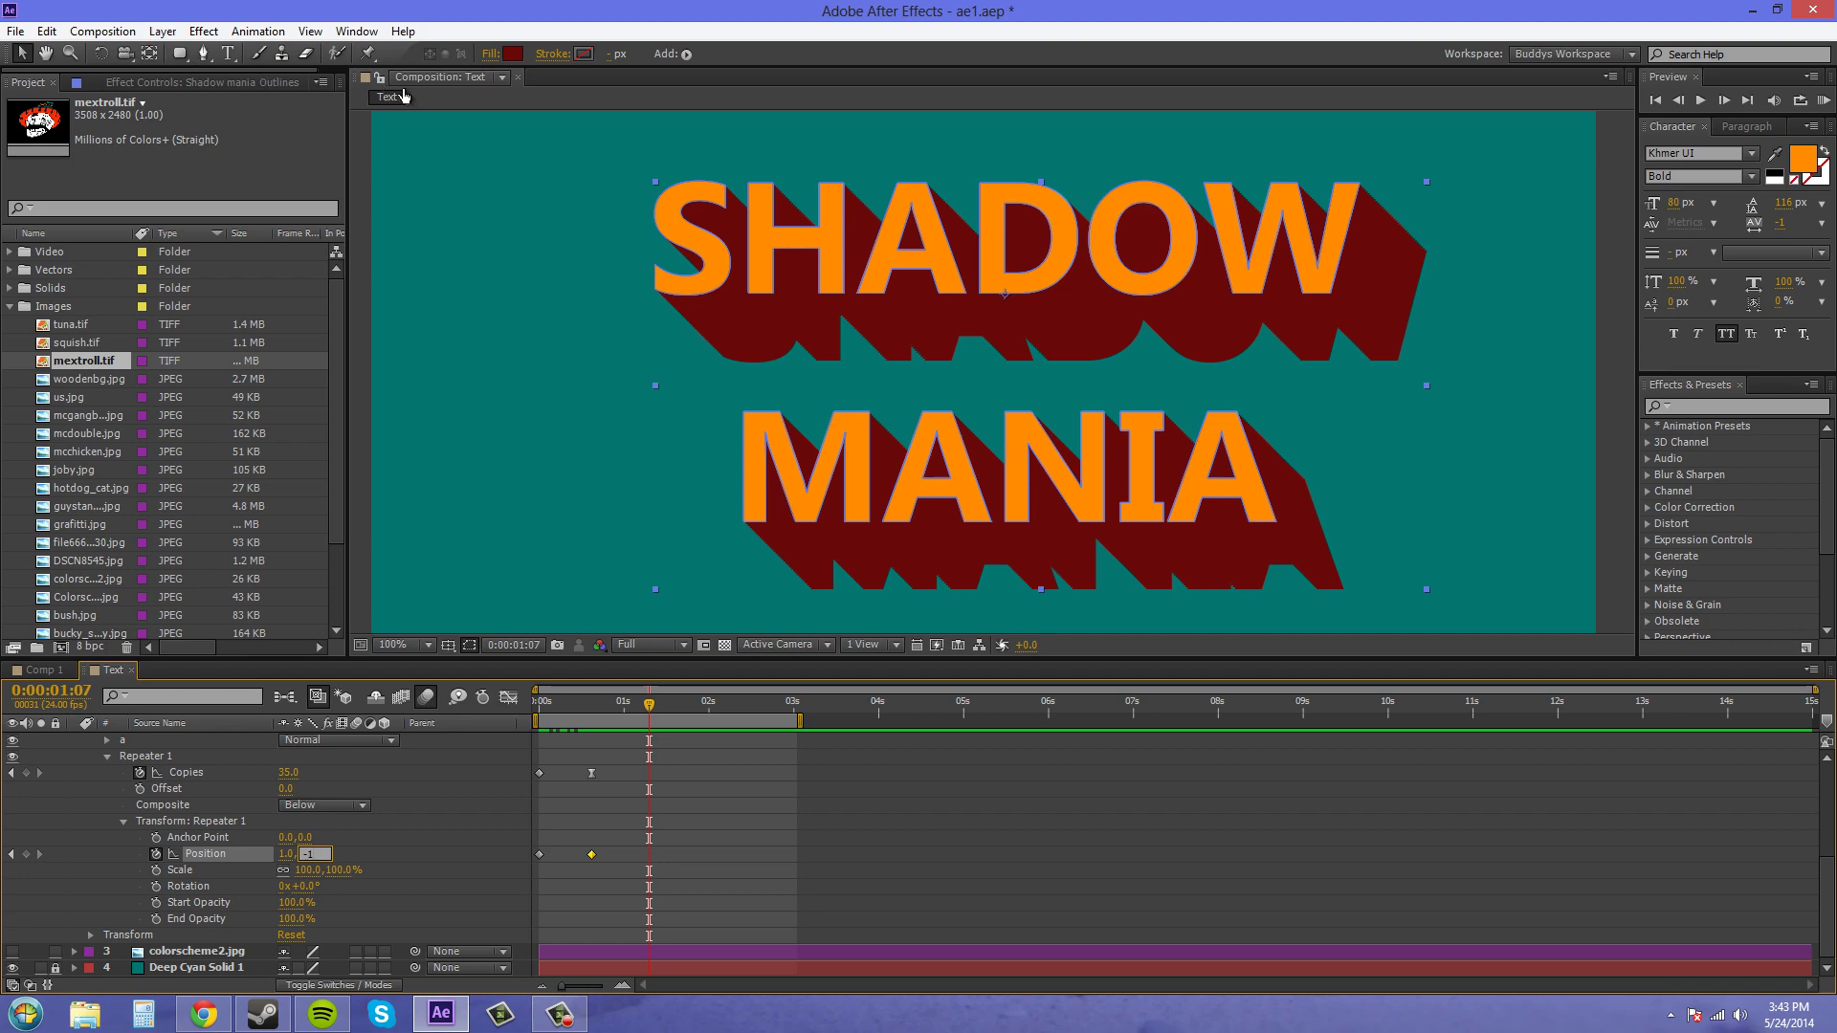
click(700, 892)
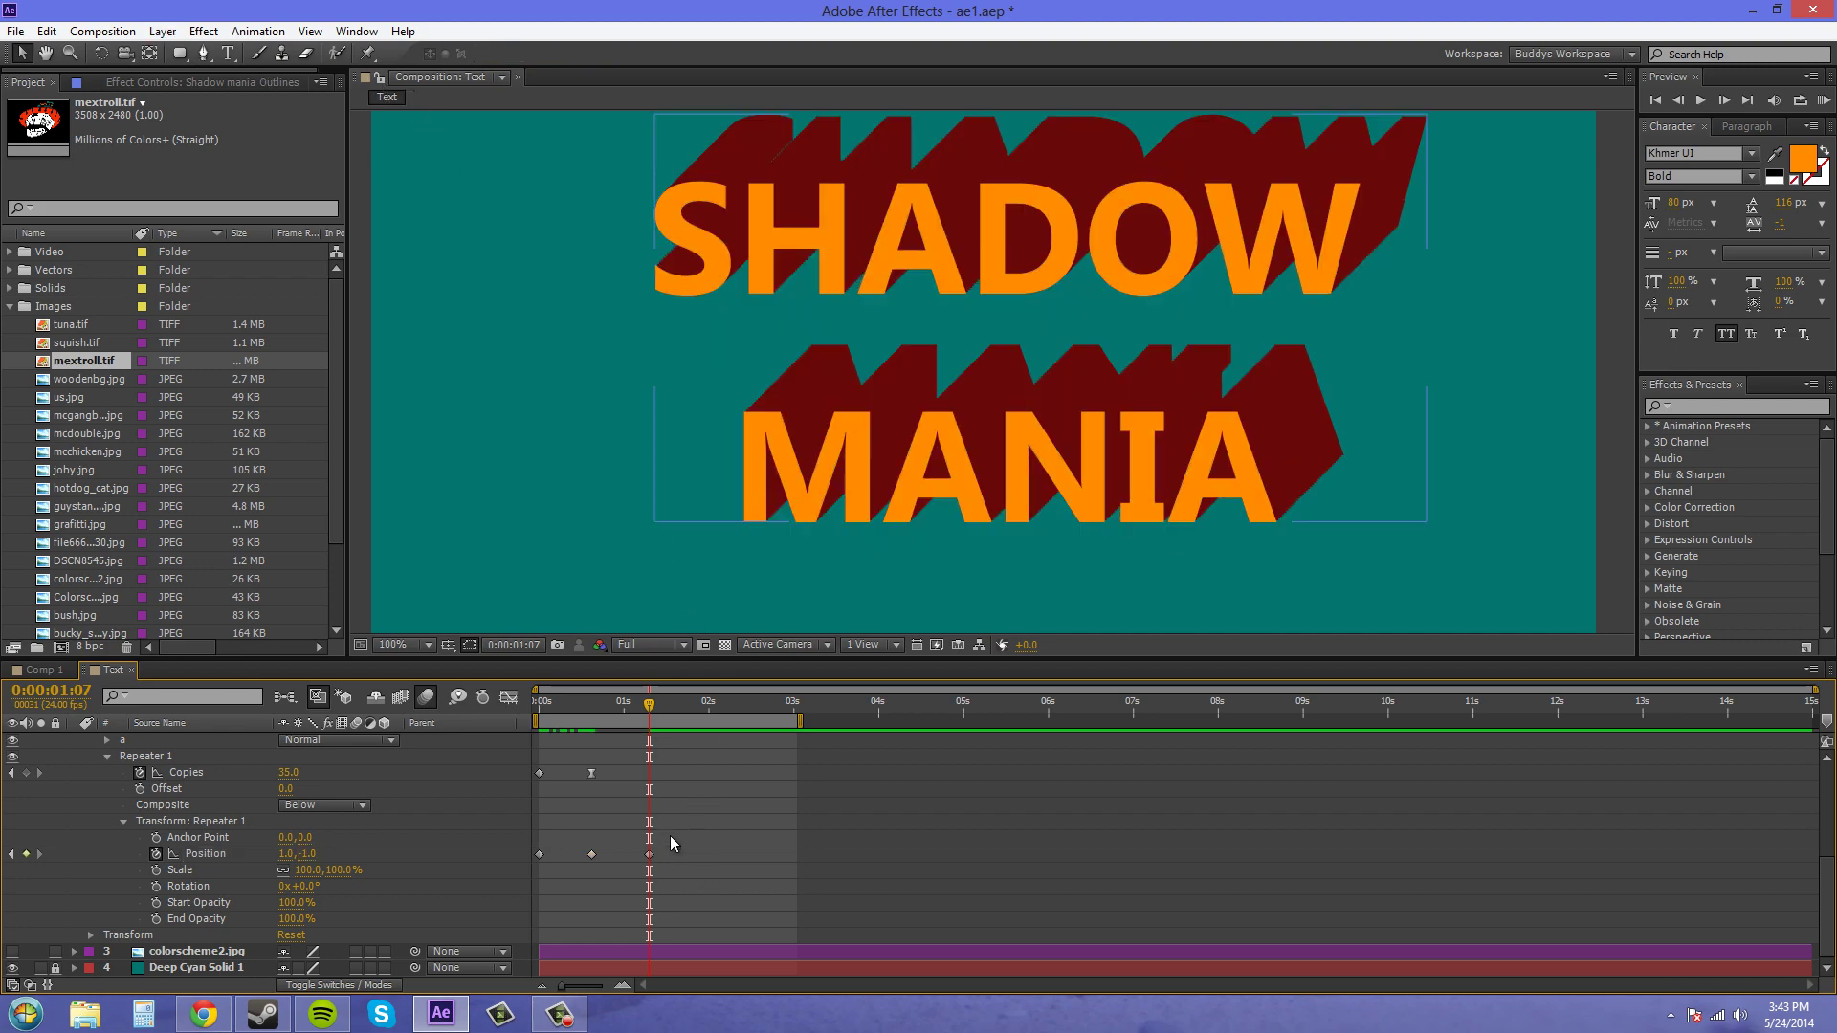
drag(655, 859, 629, 868)
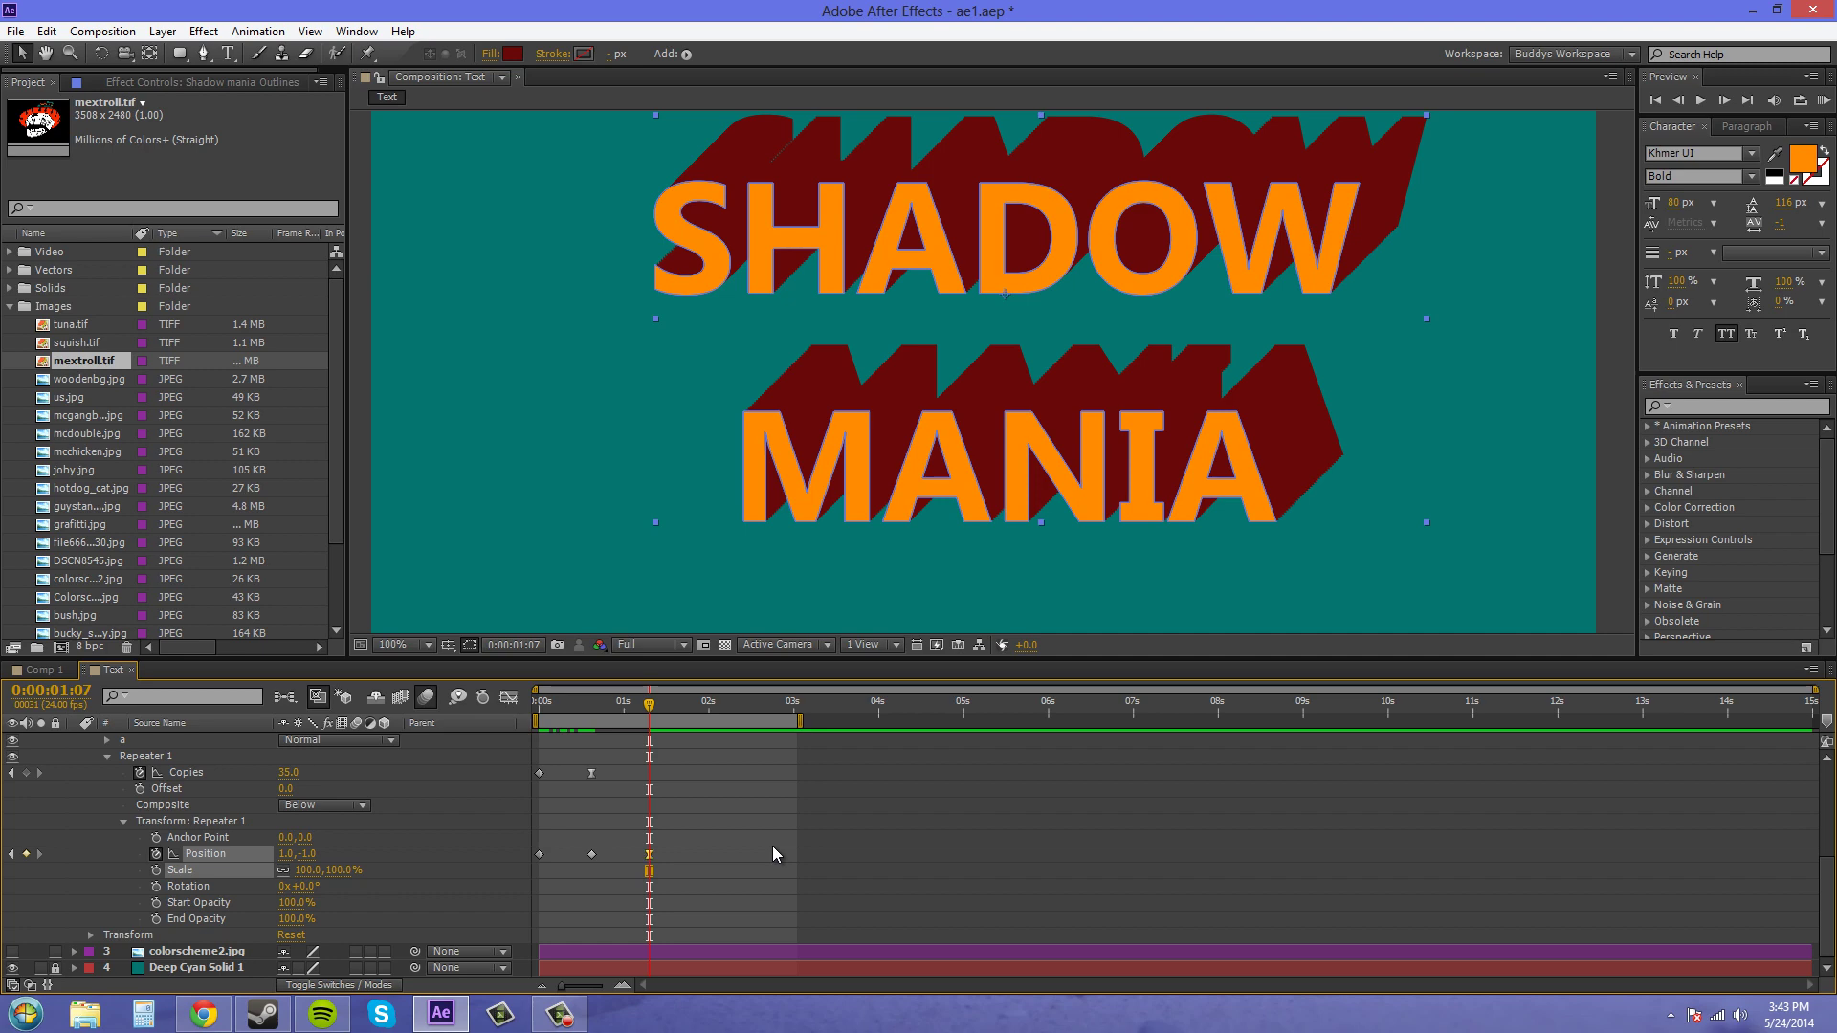
click(738, 870)
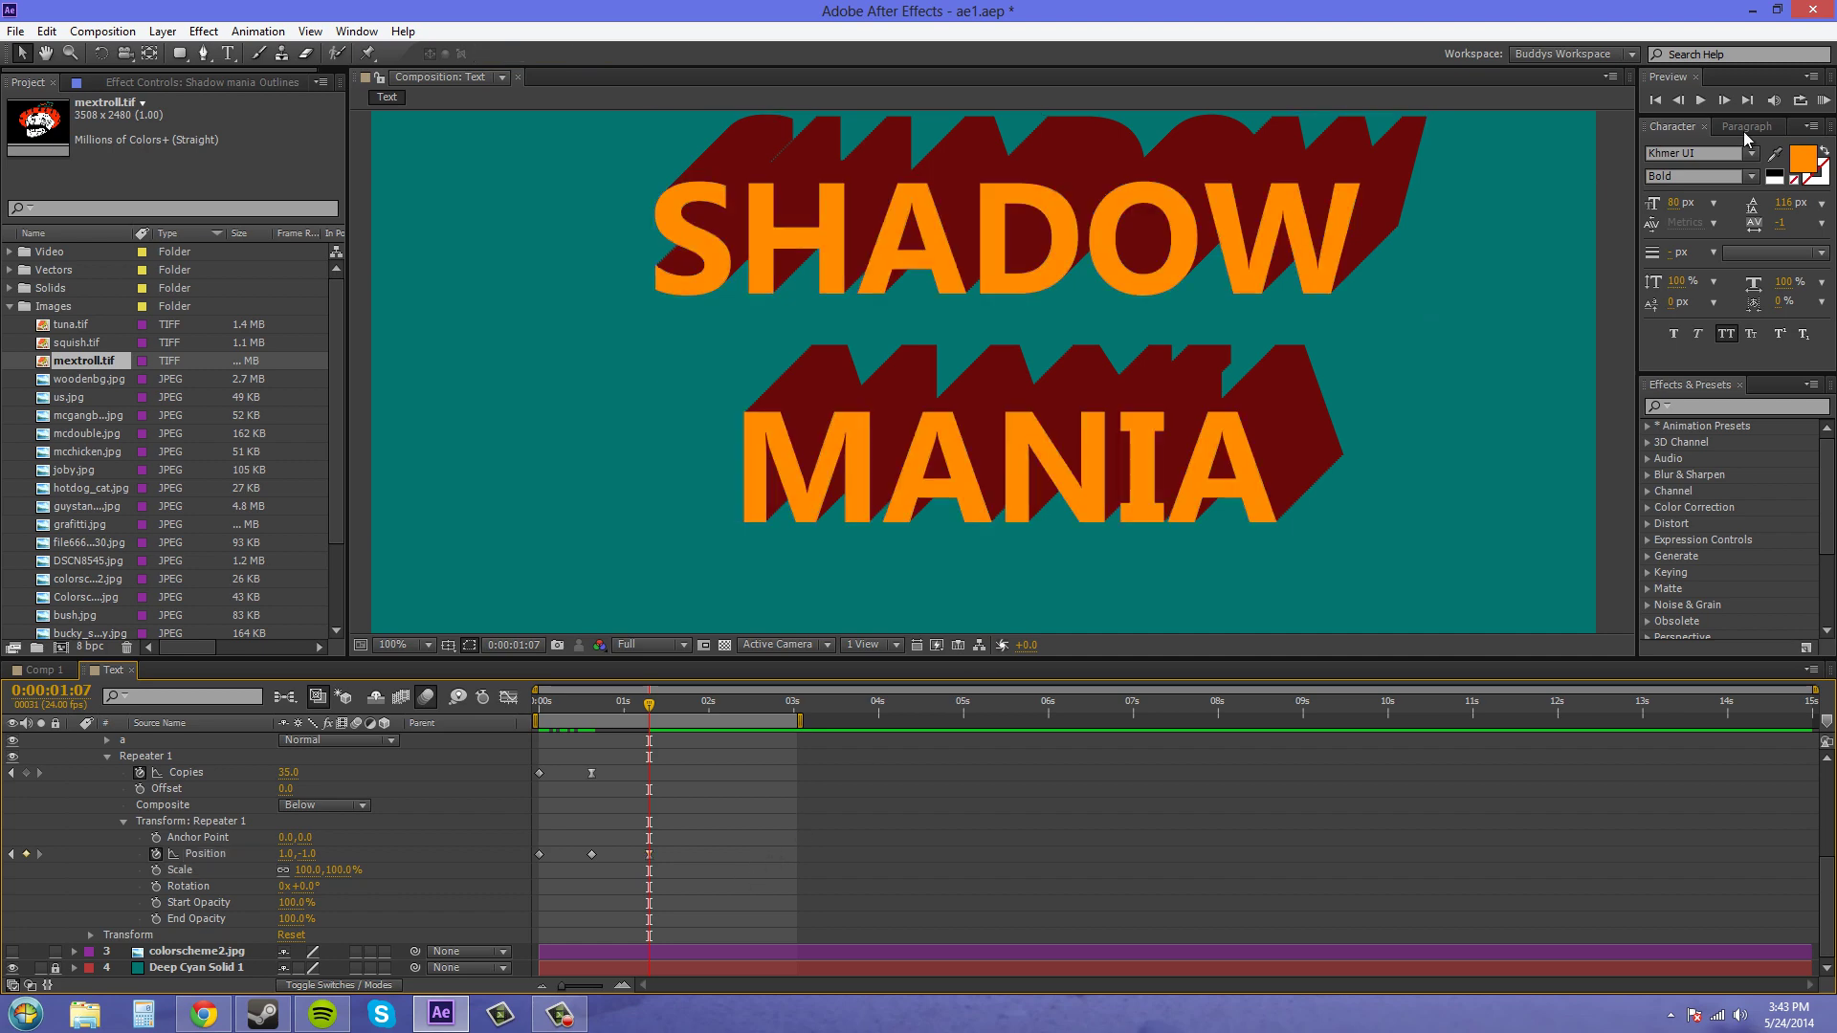
click(1824, 100)
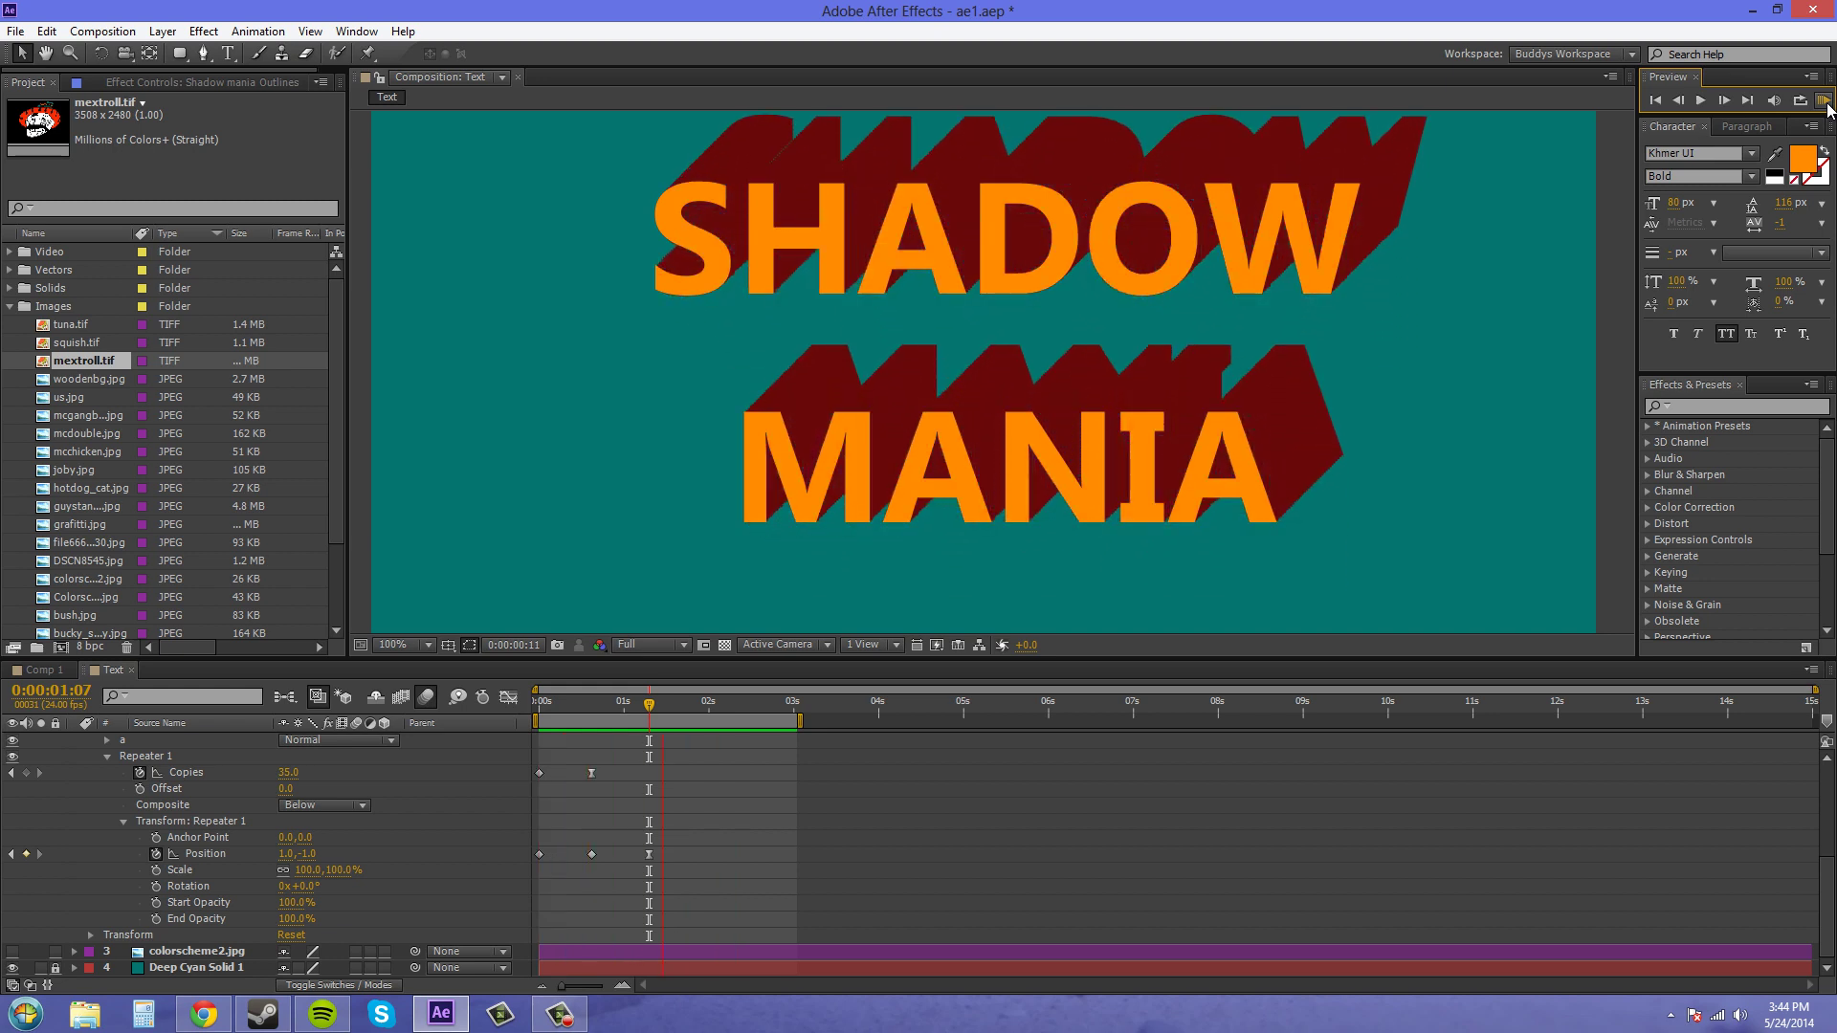
click(1569, 199)
drag(654, 716, 578, 733)
Set layer 2's Parent to 1. Shadow mania and drag the text to check the shadow follows.
scroll(387, 766, up, 3)
scroll(62, 775, up, 3)
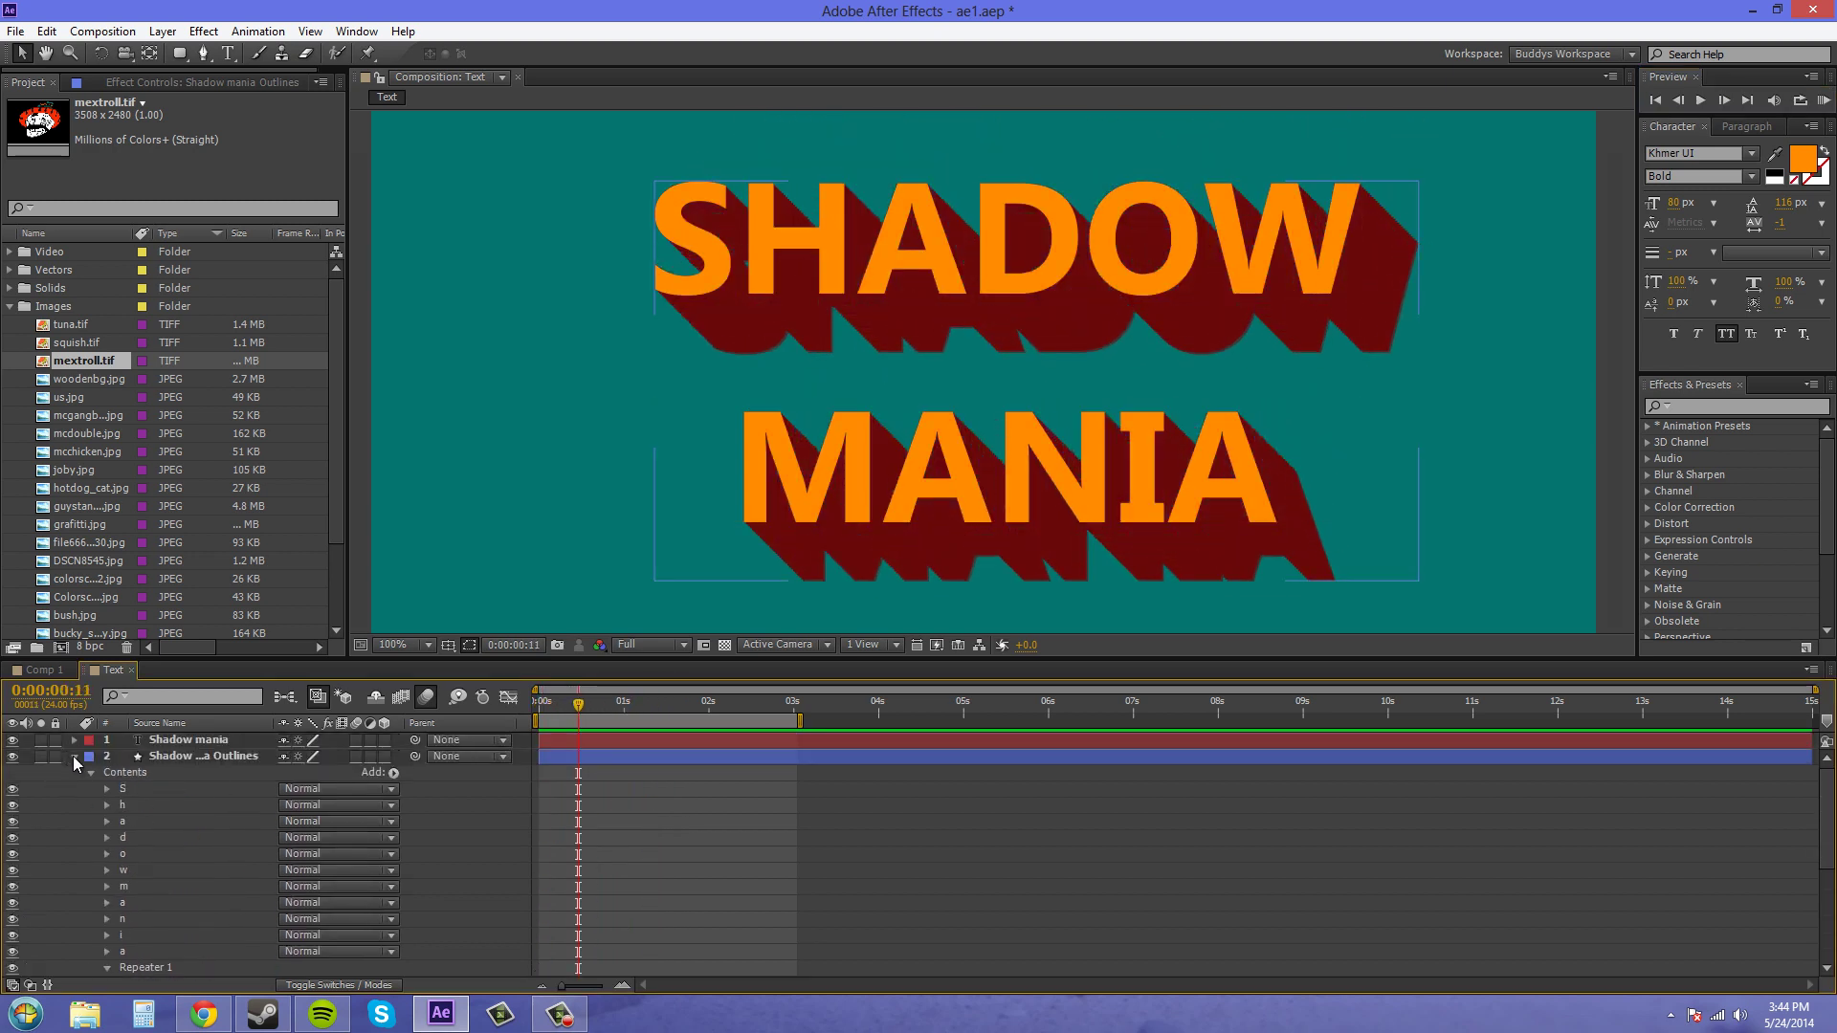
click(73, 756)
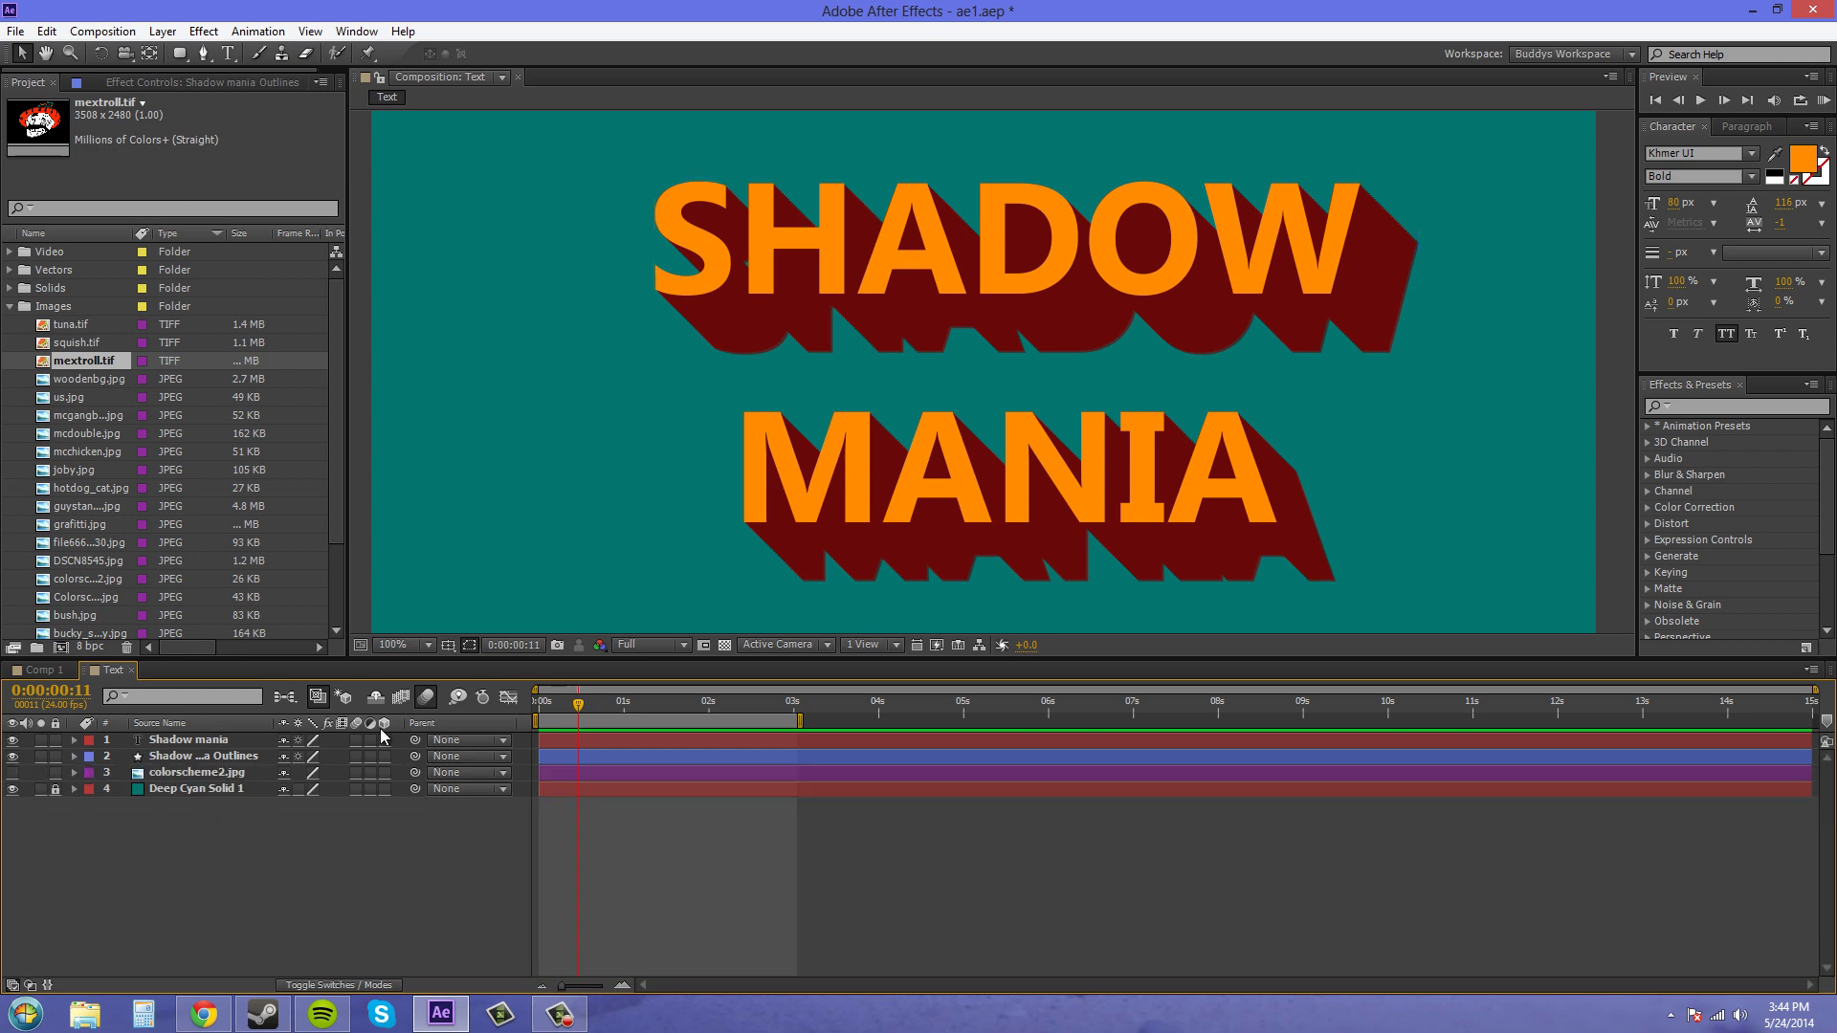
click(212, 740)
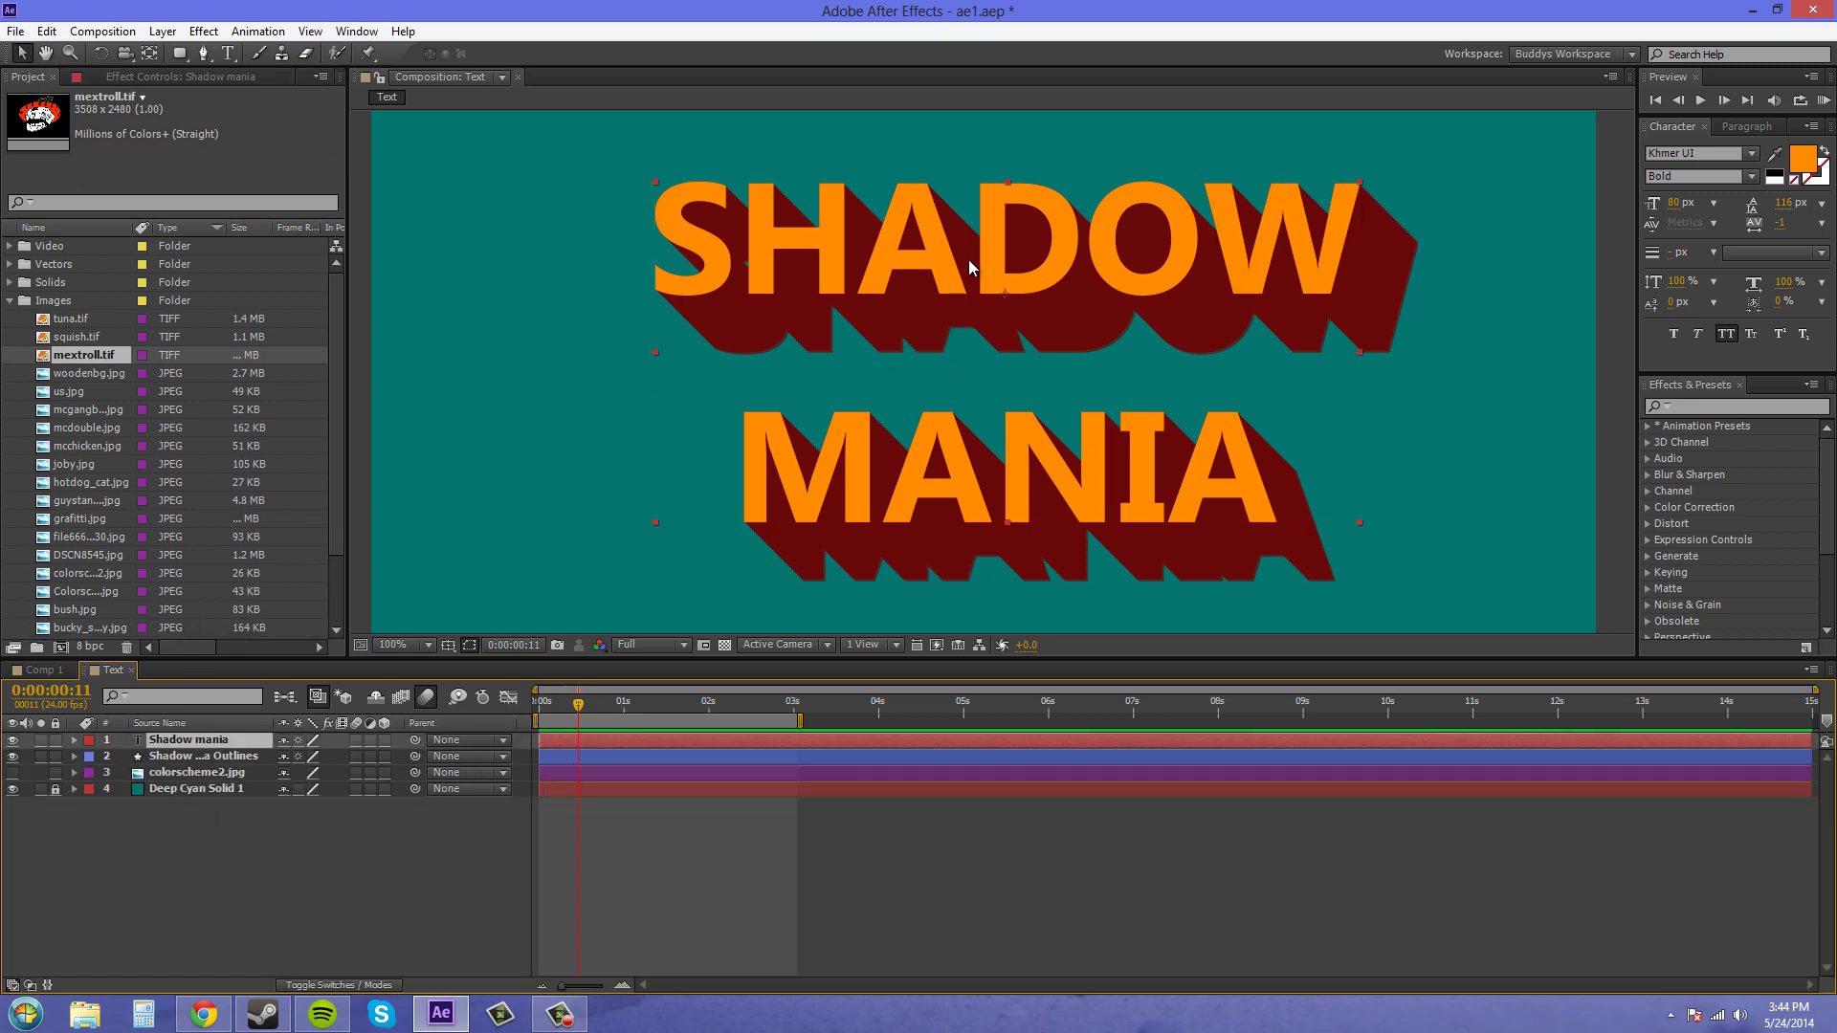
drag(969, 260, 1132, 277)
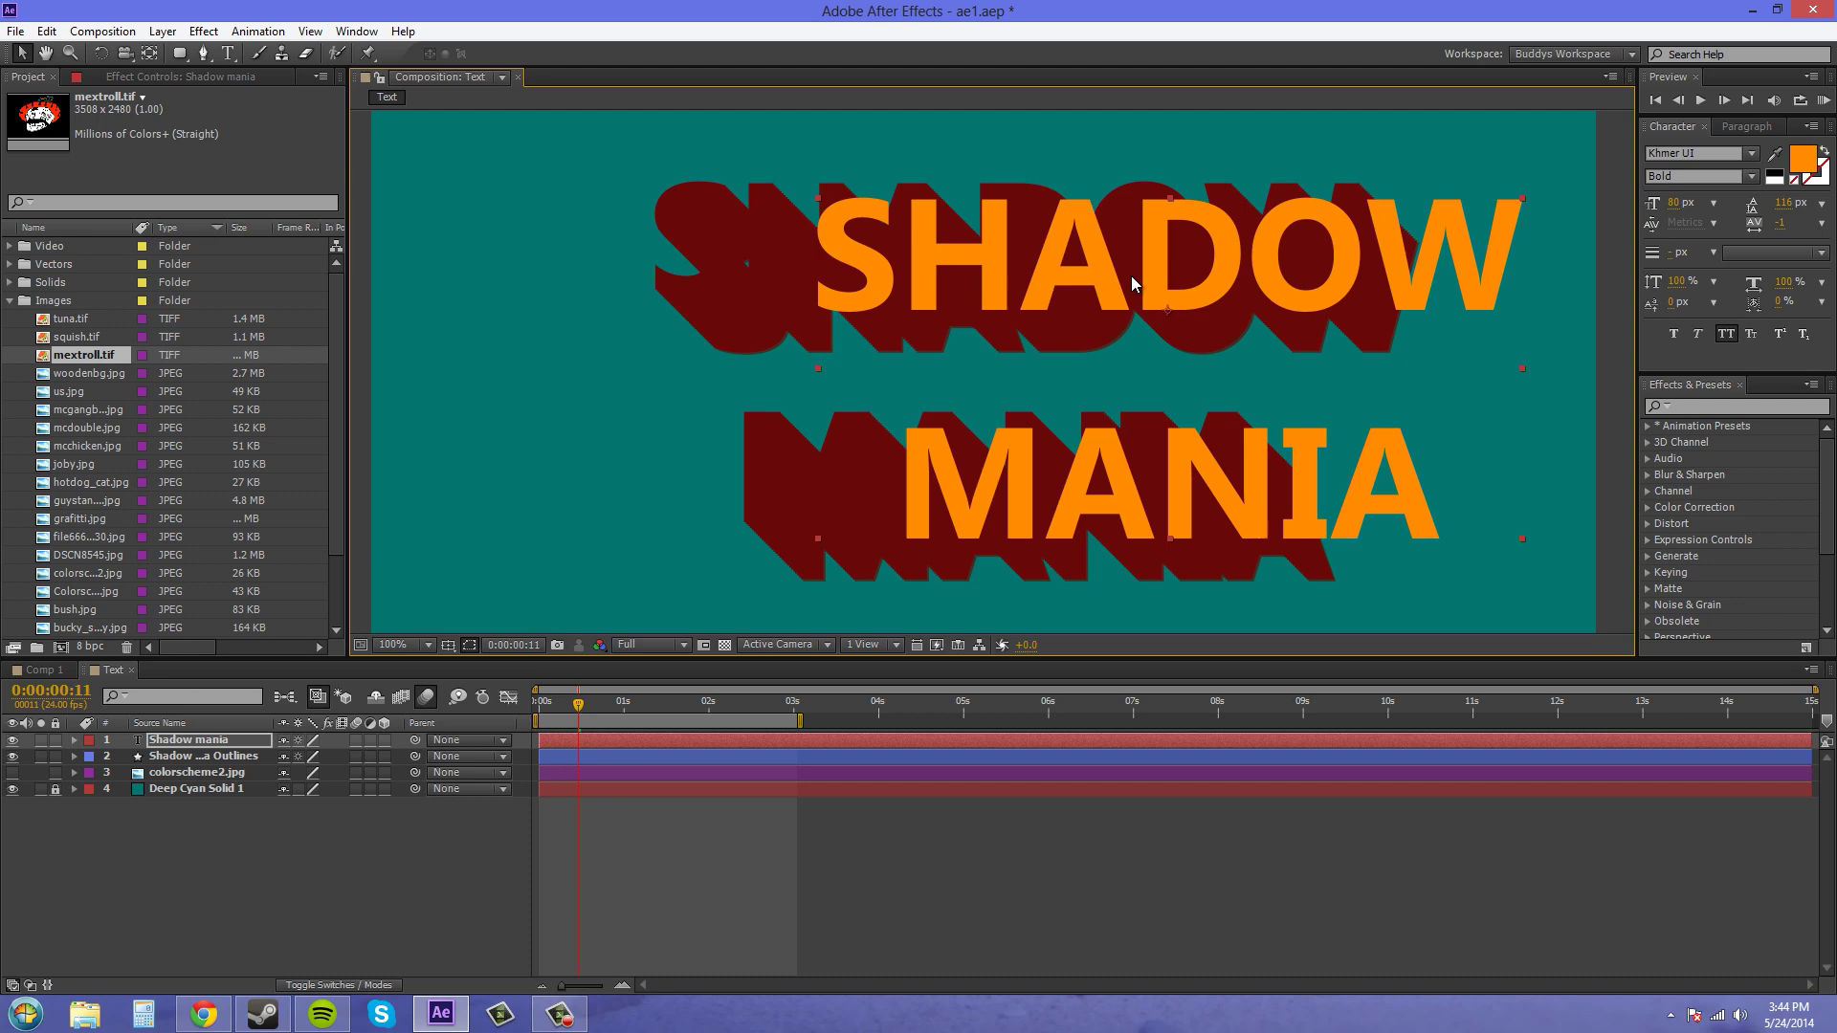
key(ctrl+z)
click(457, 757)
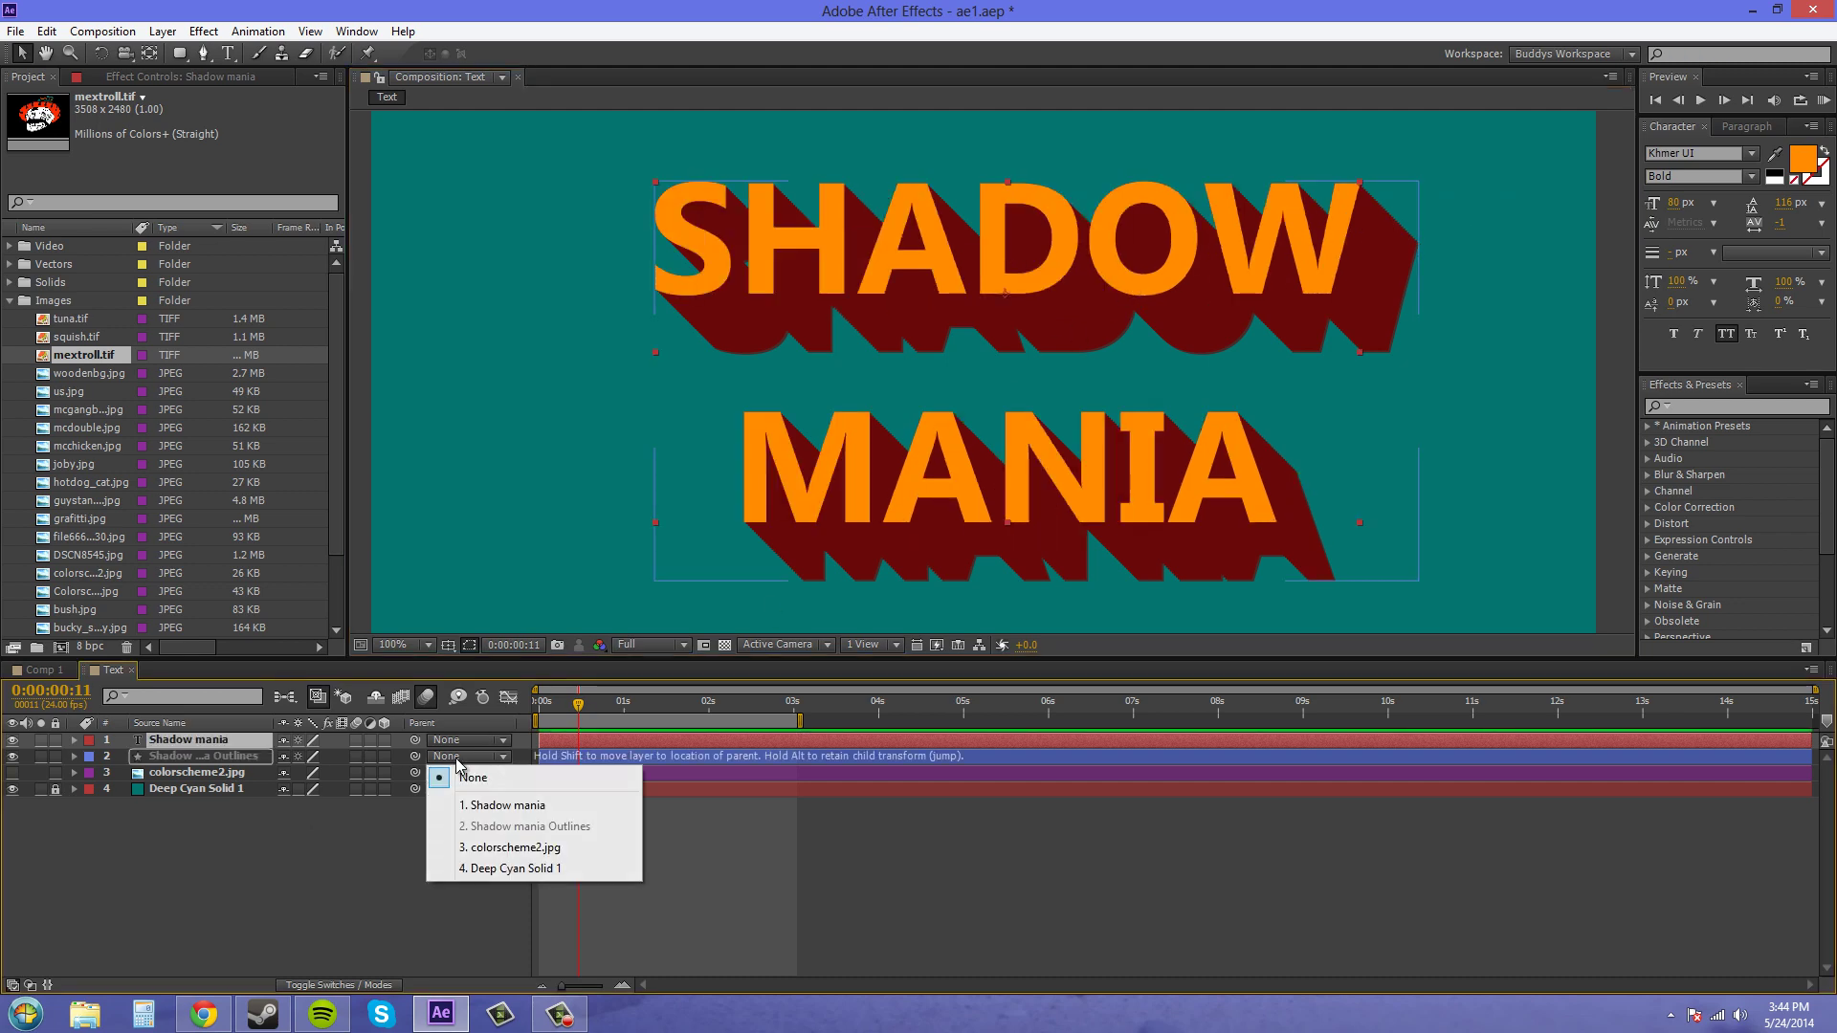
click(501, 806)
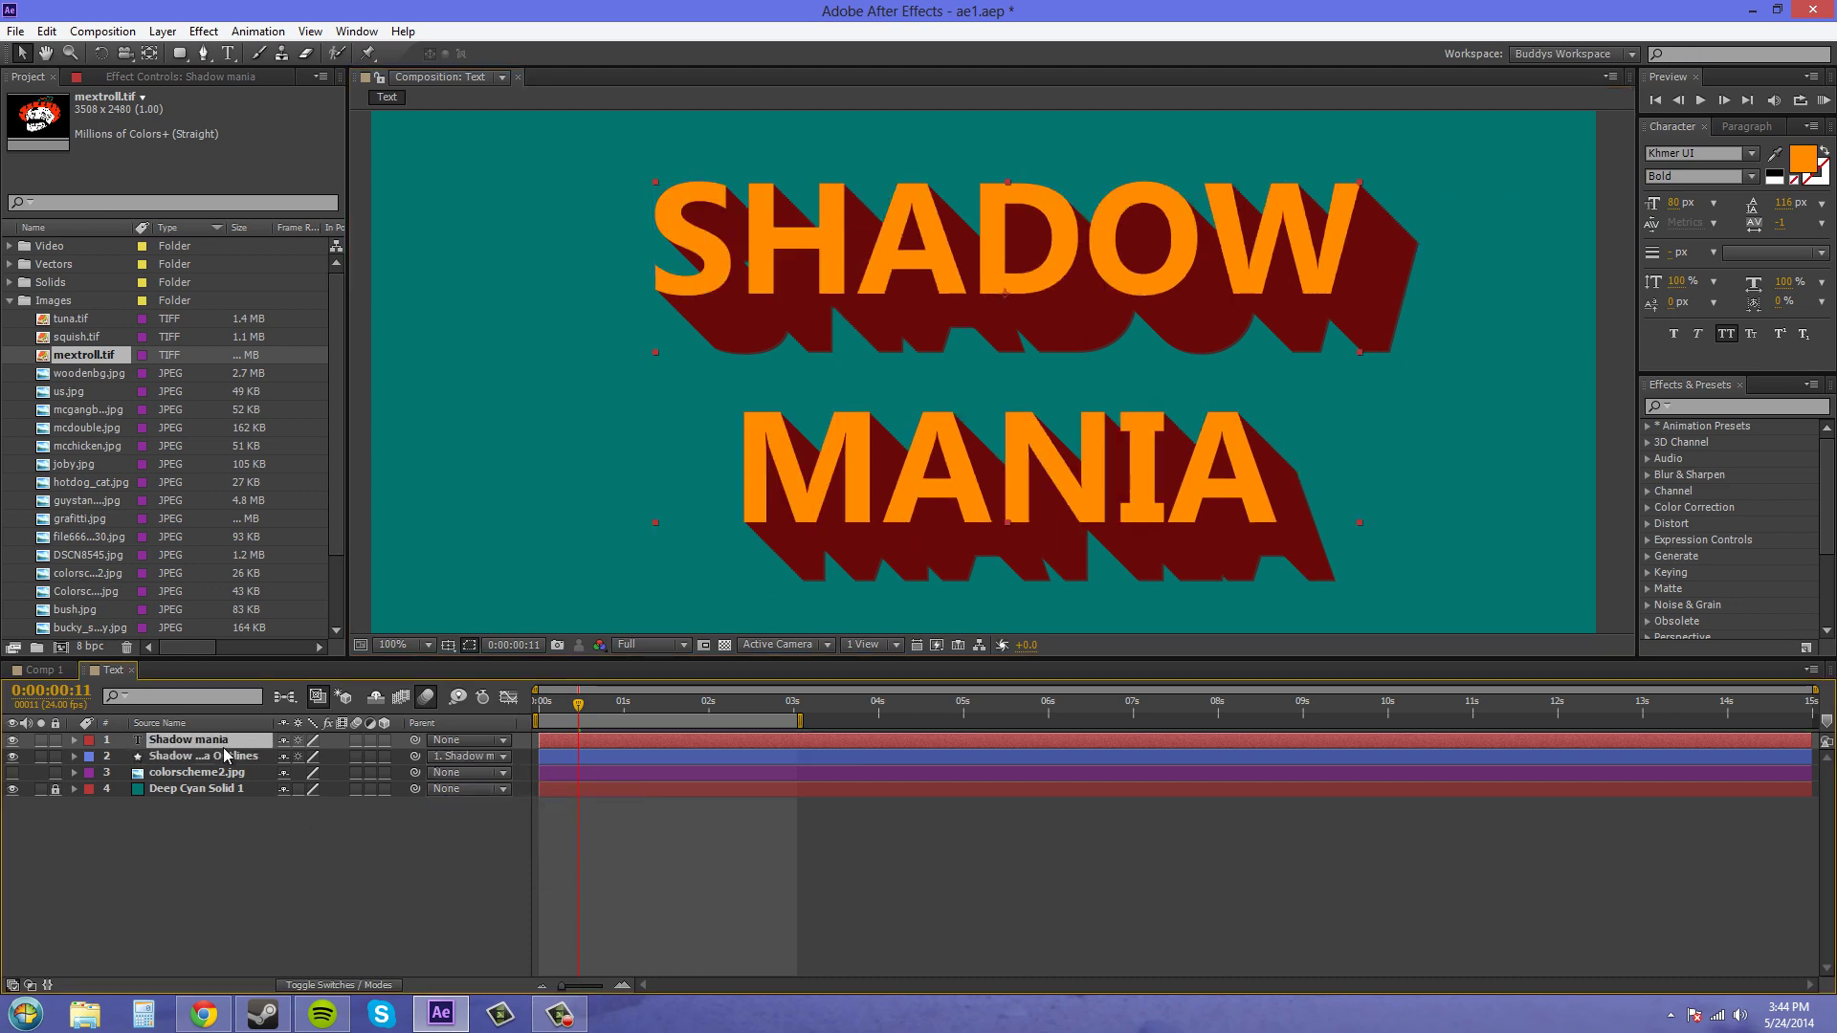
drag(965, 292, 909, 279)
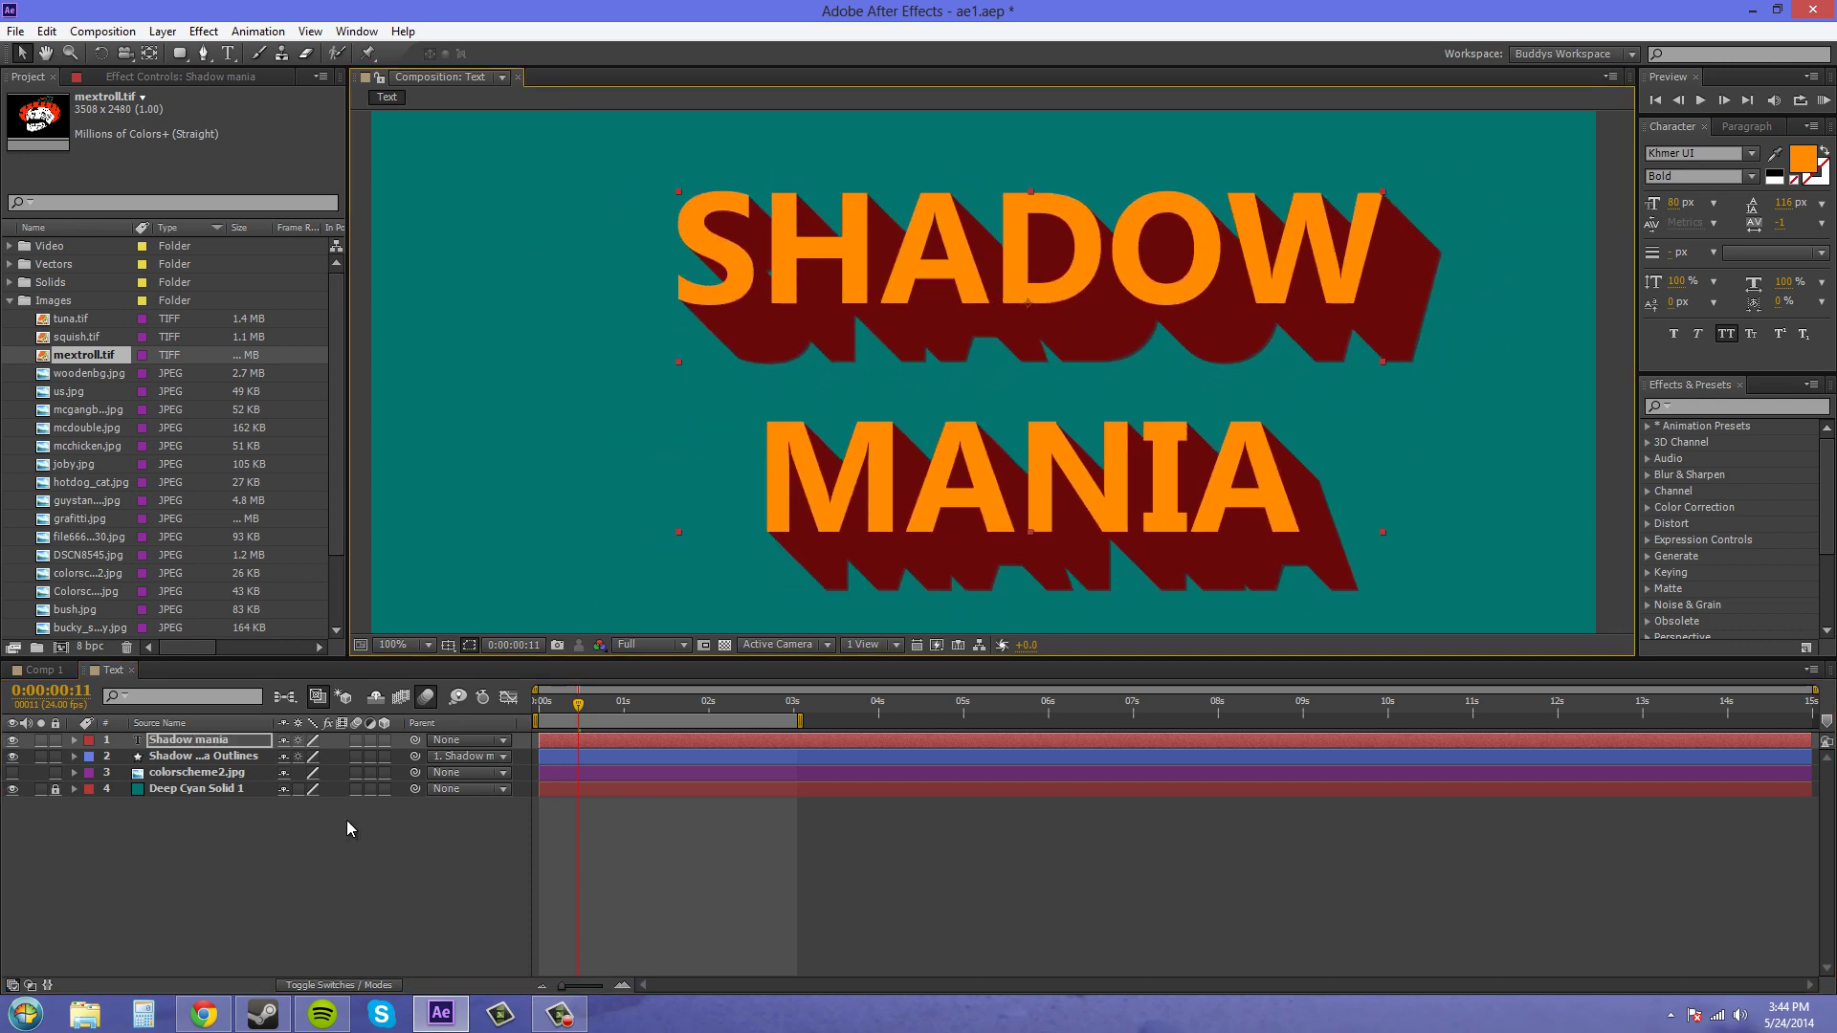
click(460, 757)
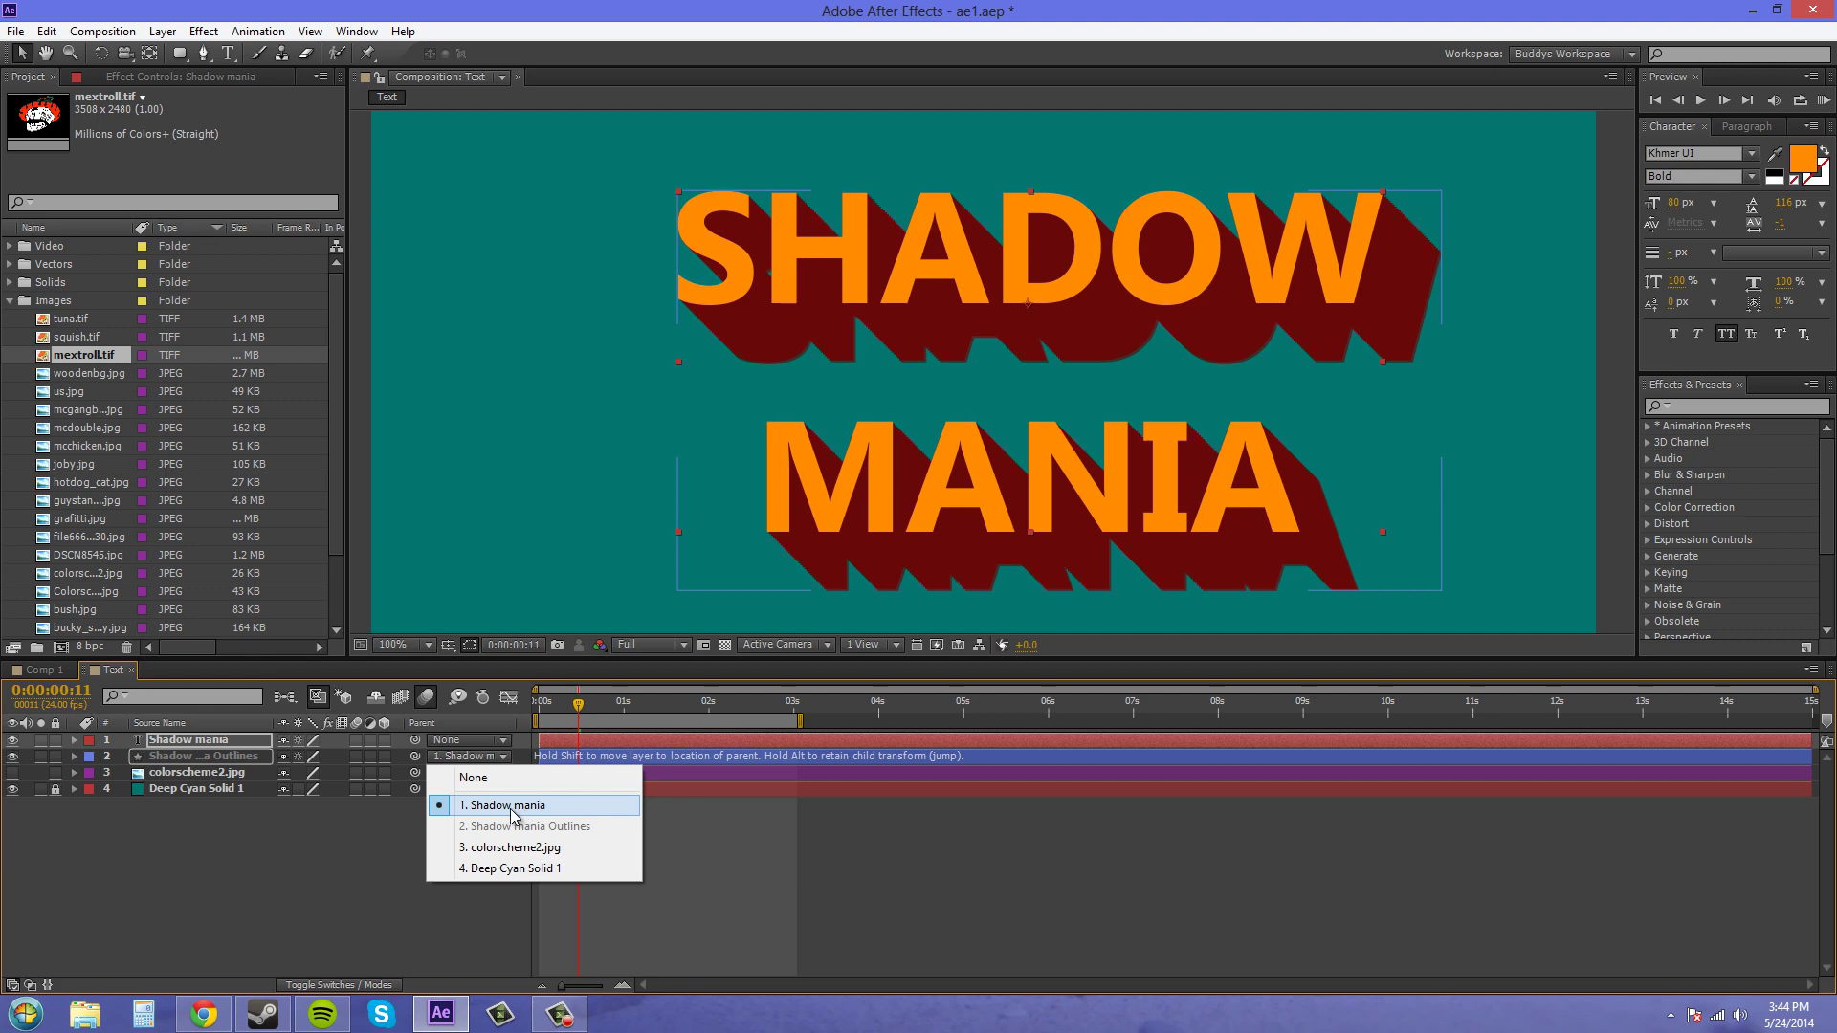
click(512, 811)
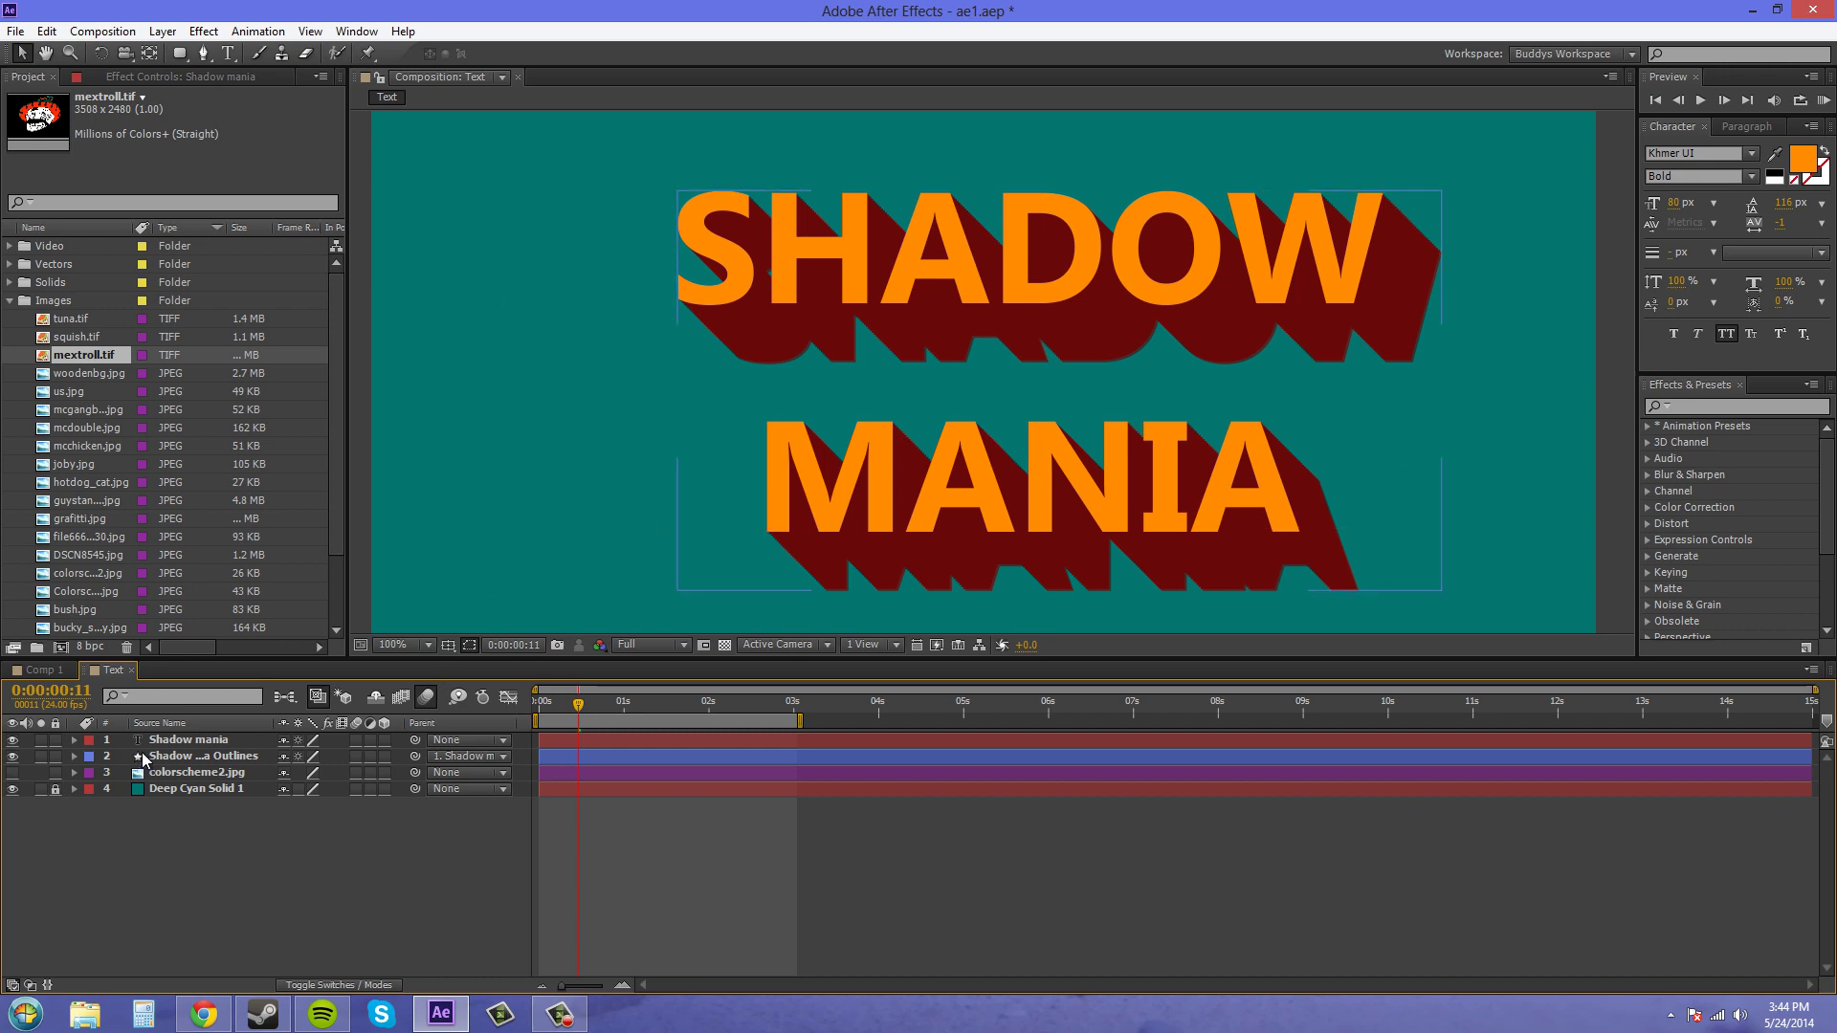
click(226, 737)
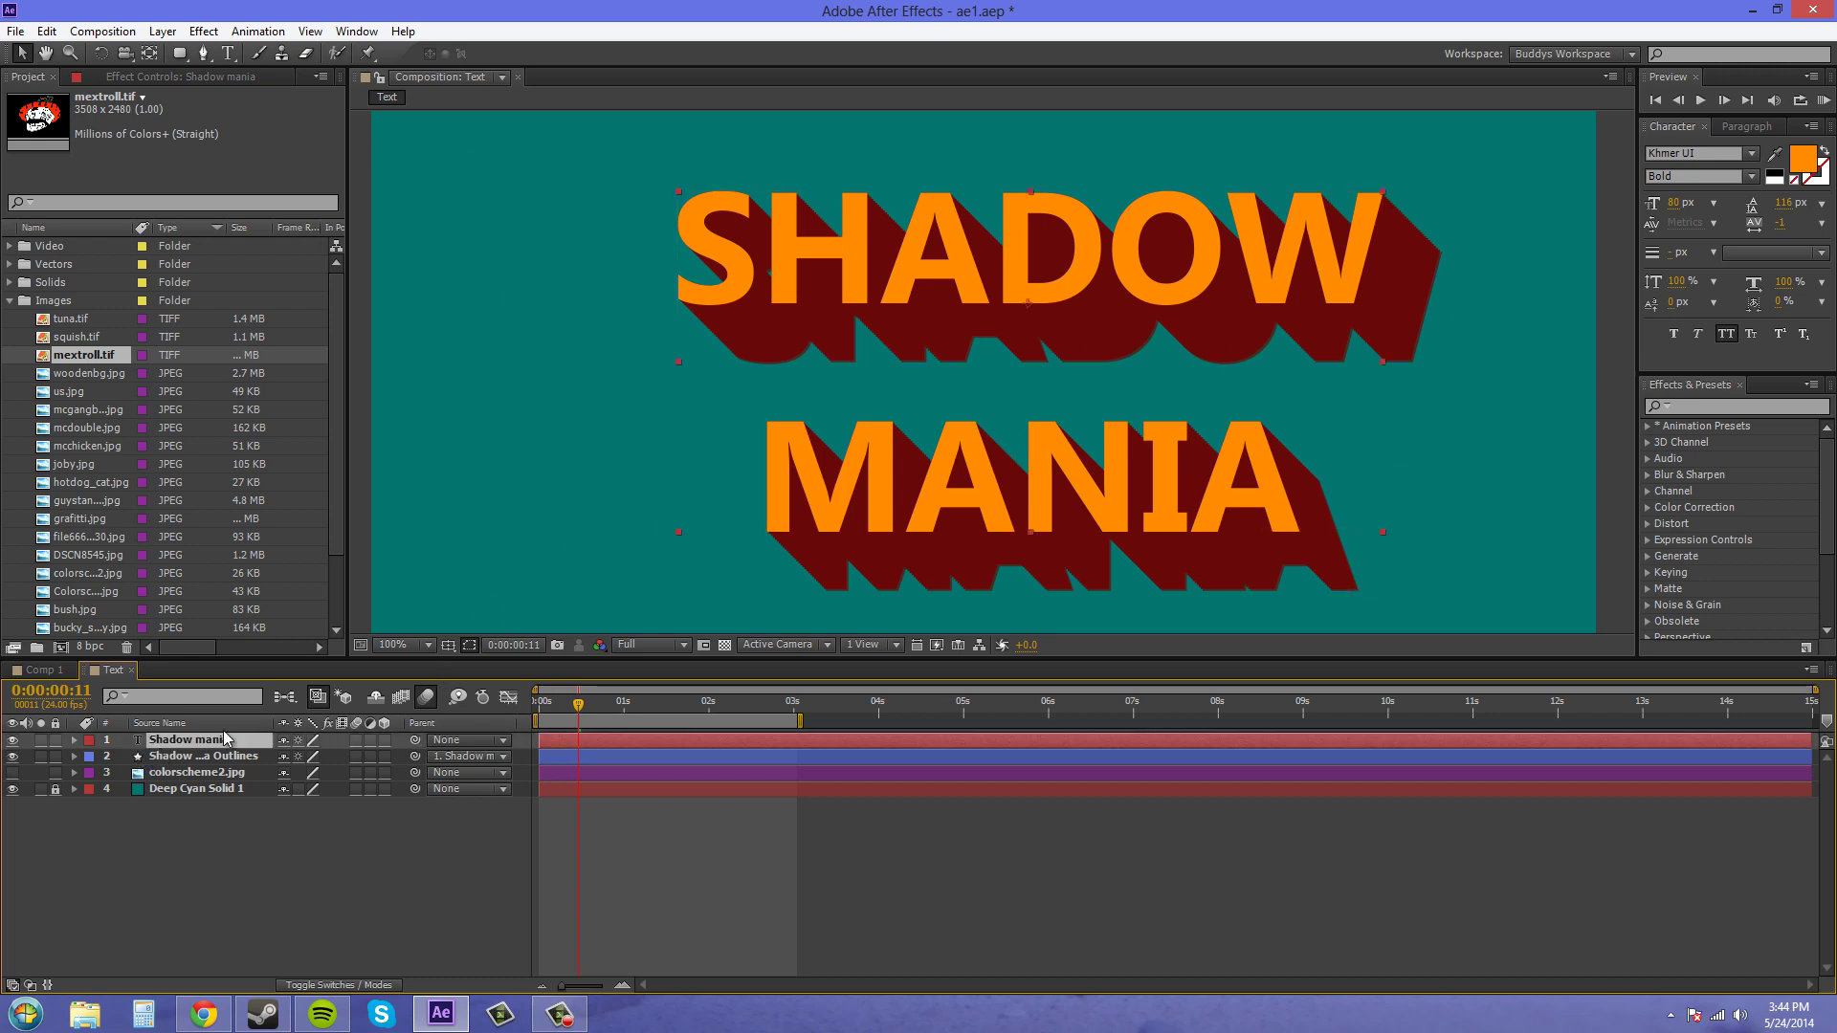
click(1820, 176)
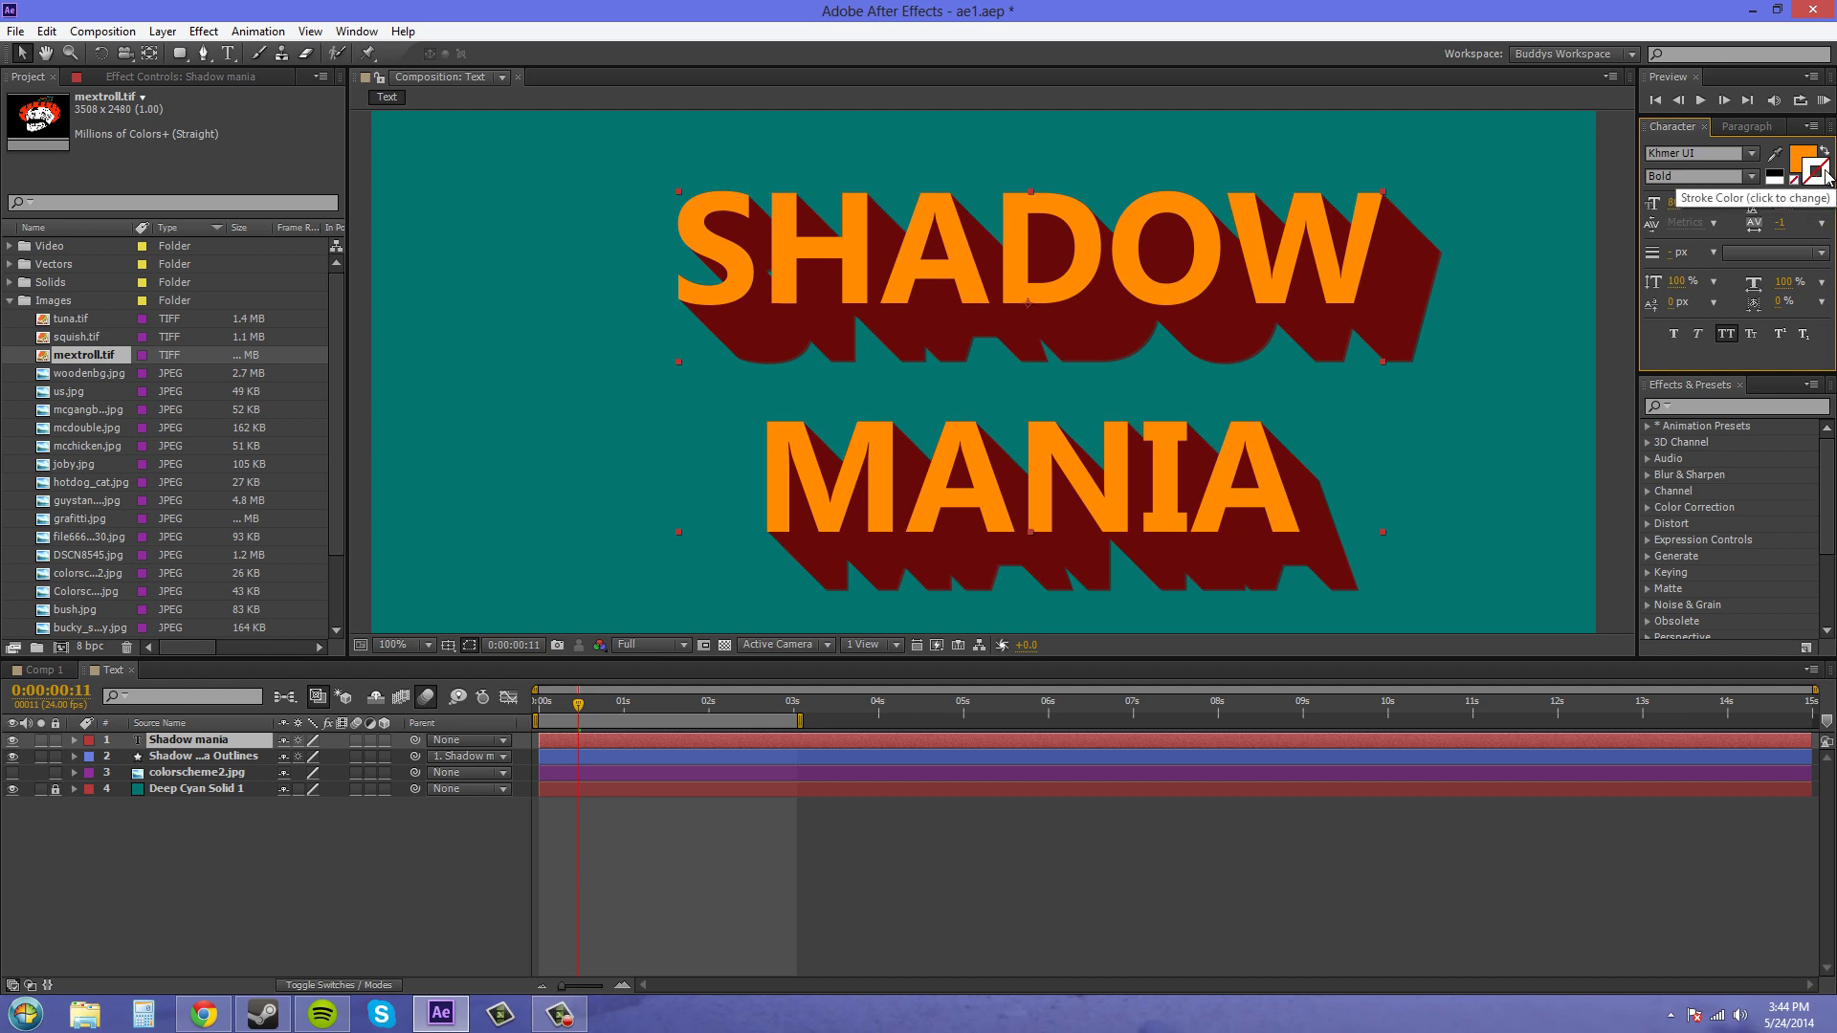
click(1824, 172)
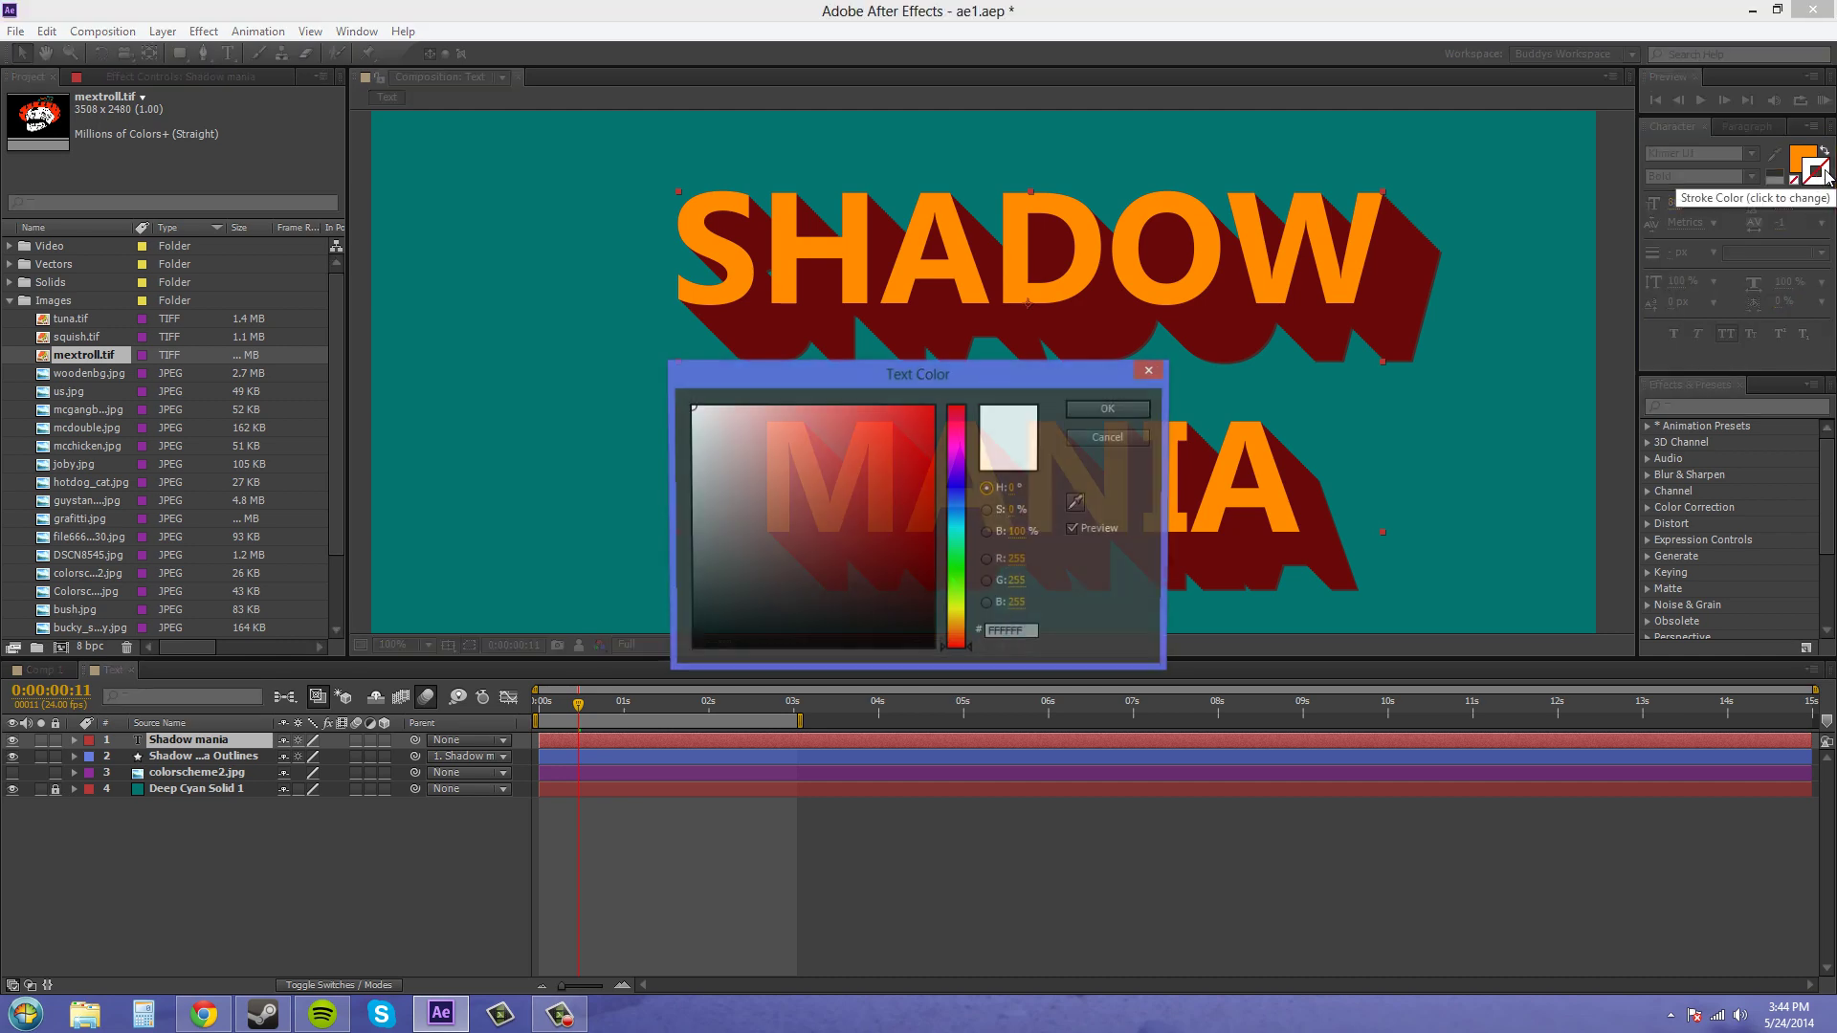
click(1109, 408)
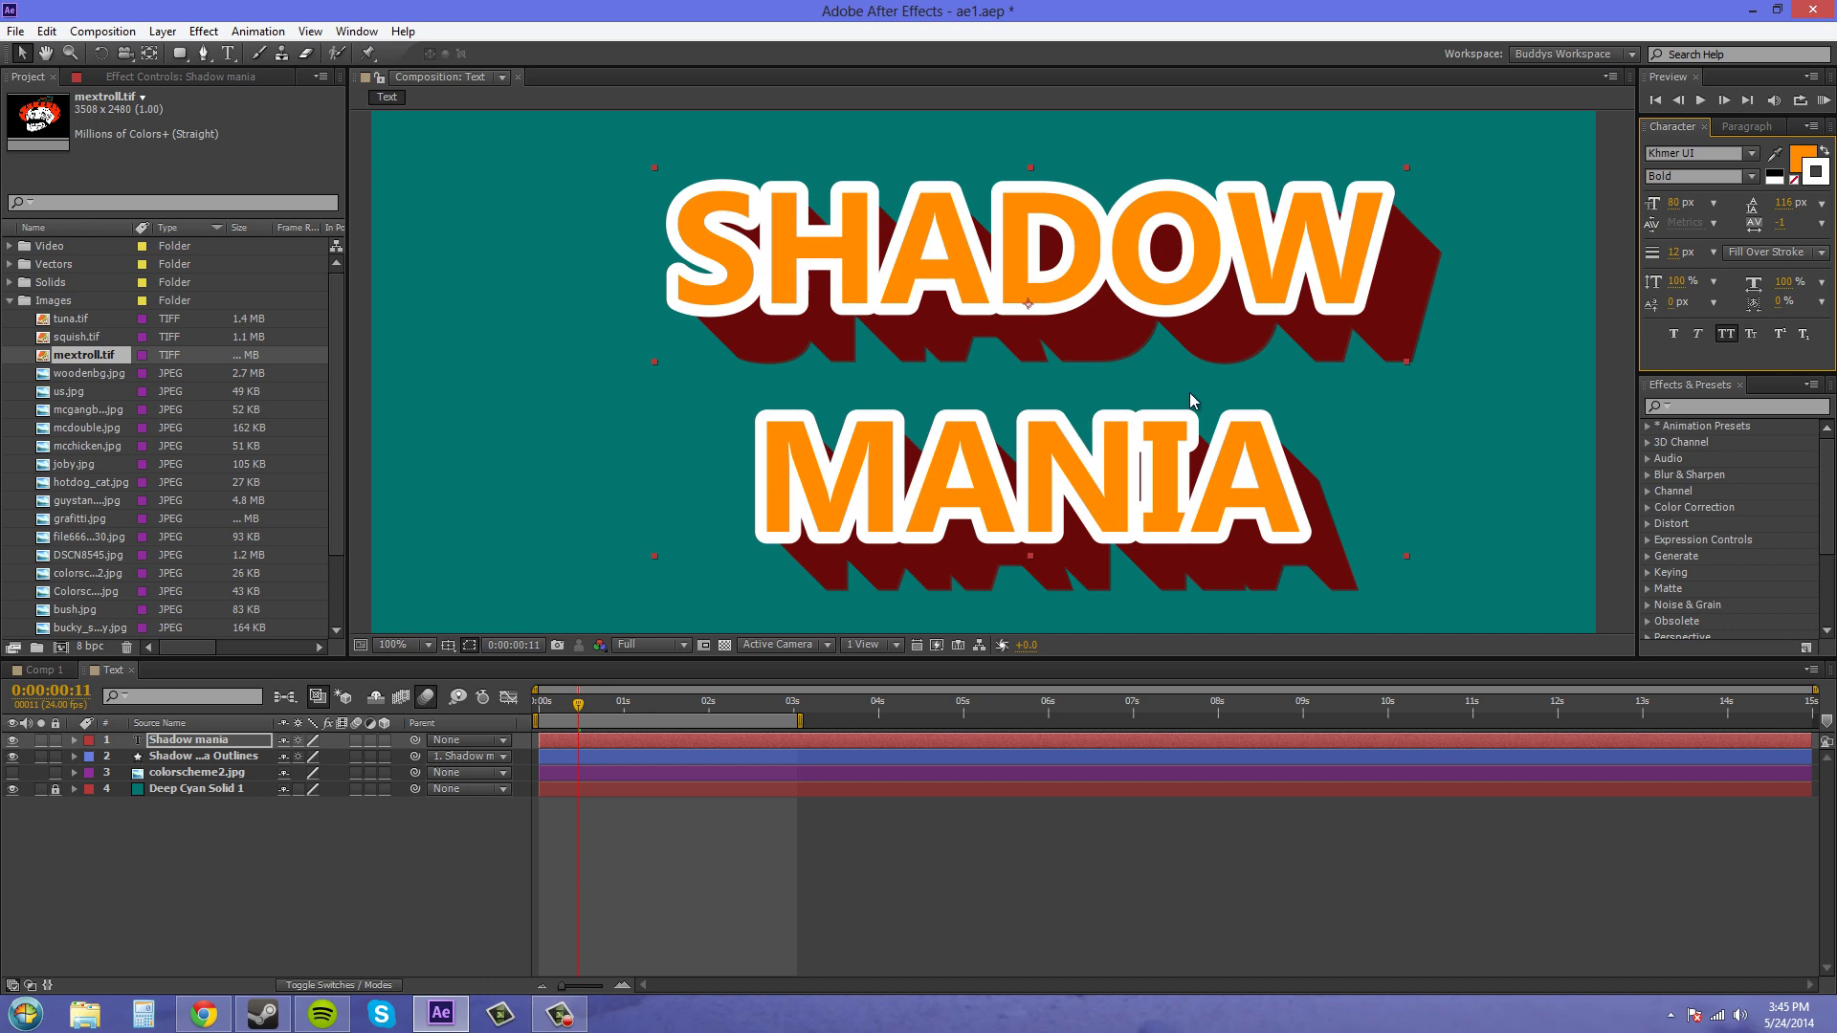
click(1794, 181)
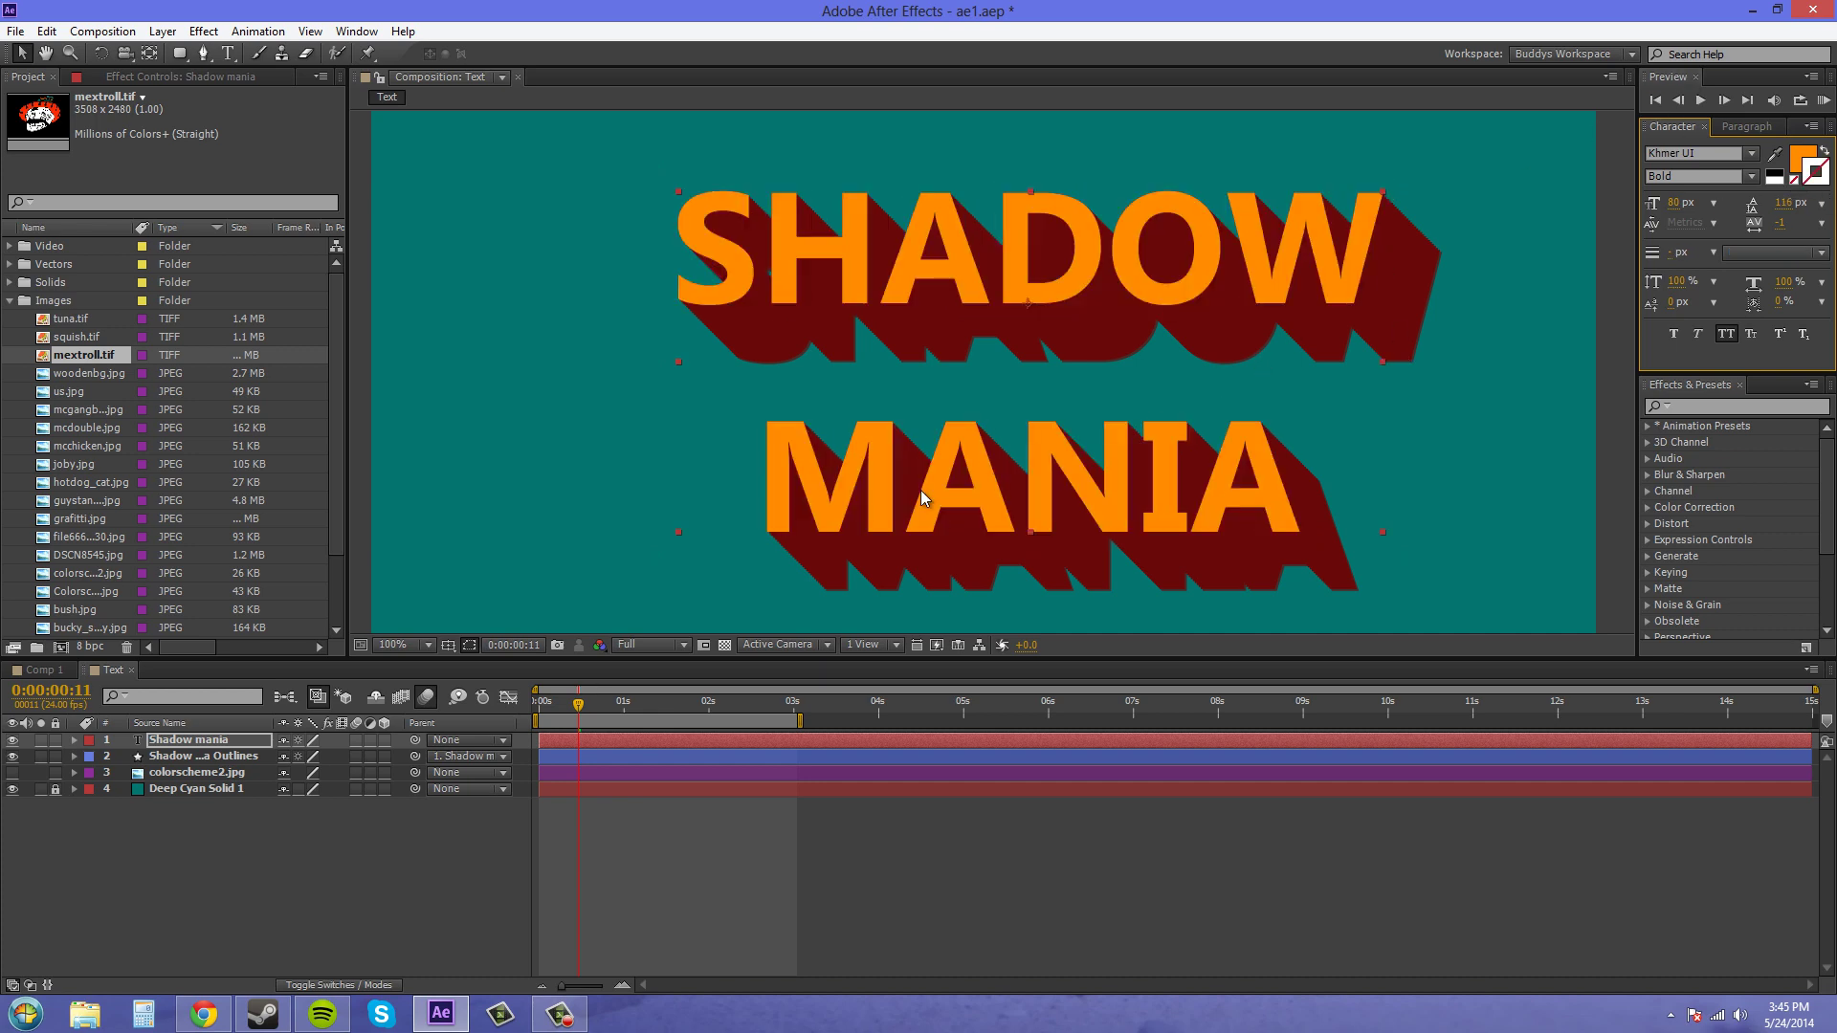